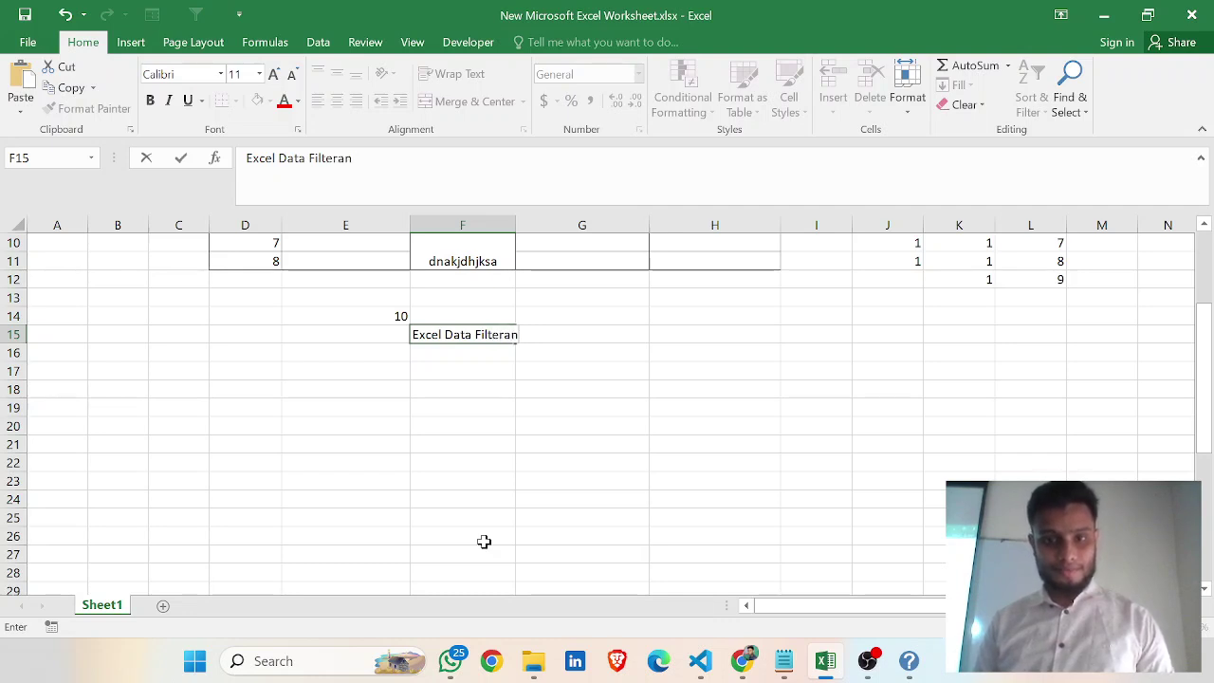
Finish the title "Excel Data Filtering" in cell F15 and enlarge its font to size 26
type("ering")
left_click(621, 500)
left_click(484, 332)
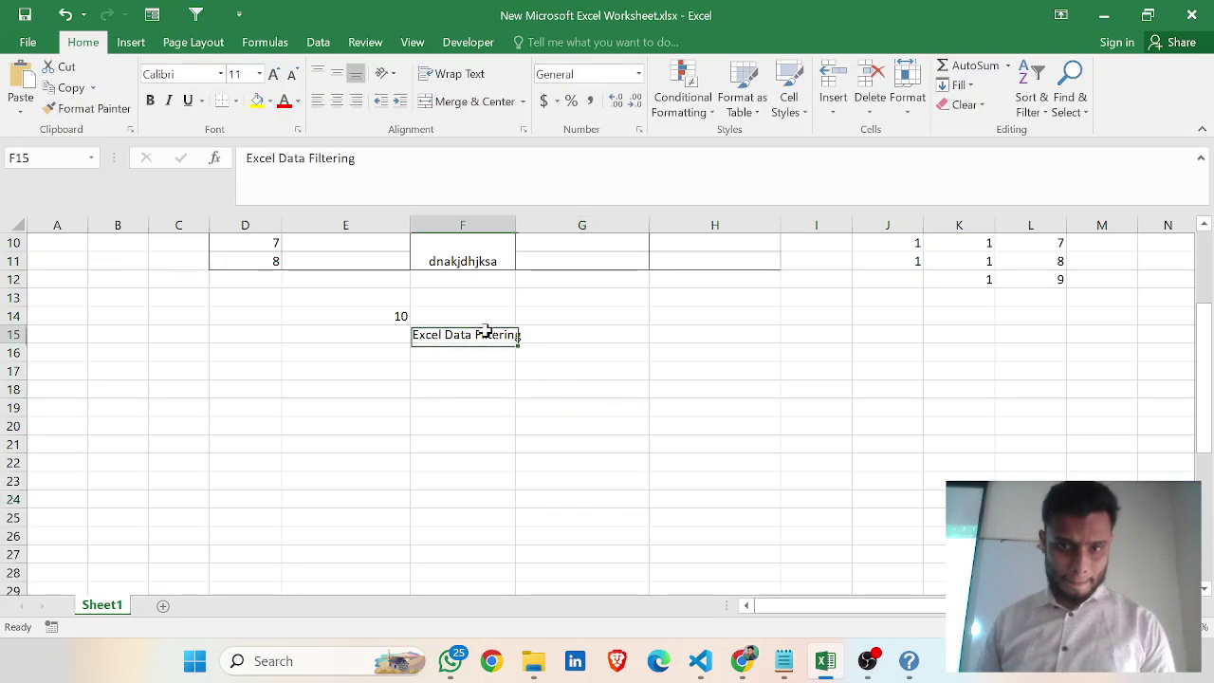
left_click(274, 75)
left_click(274, 75)
left_click(274, 75)
left_click(600, 449)
Merge and center the title across F15:G15 and widen column G so the whole title fits
left_click_drag(503, 350, 608, 349)
left_click(475, 101)
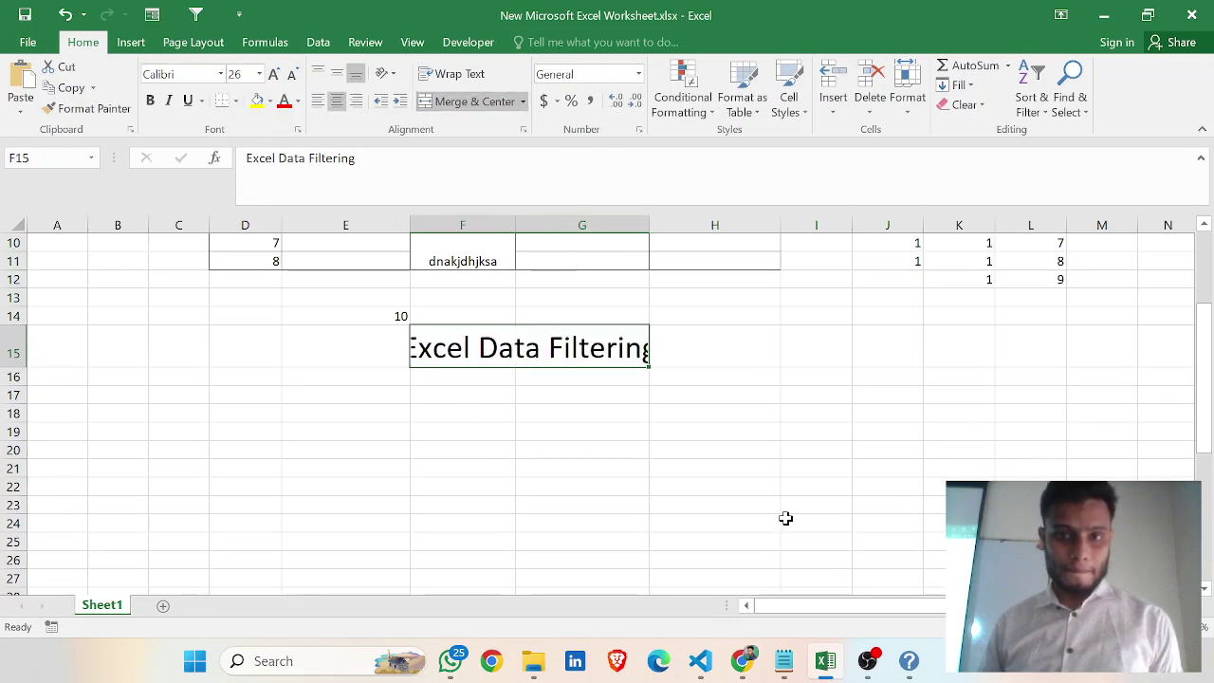
left_click(791, 524)
left_click(592, 343)
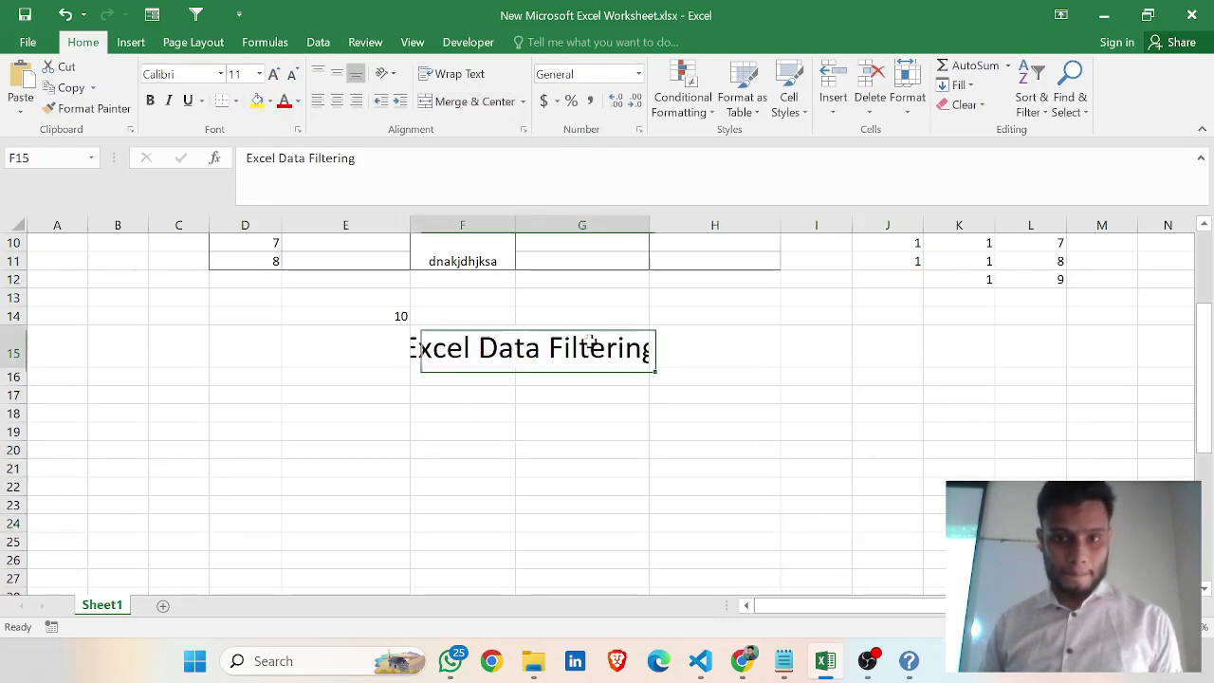
left_click_drag(649, 225, 731, 244)
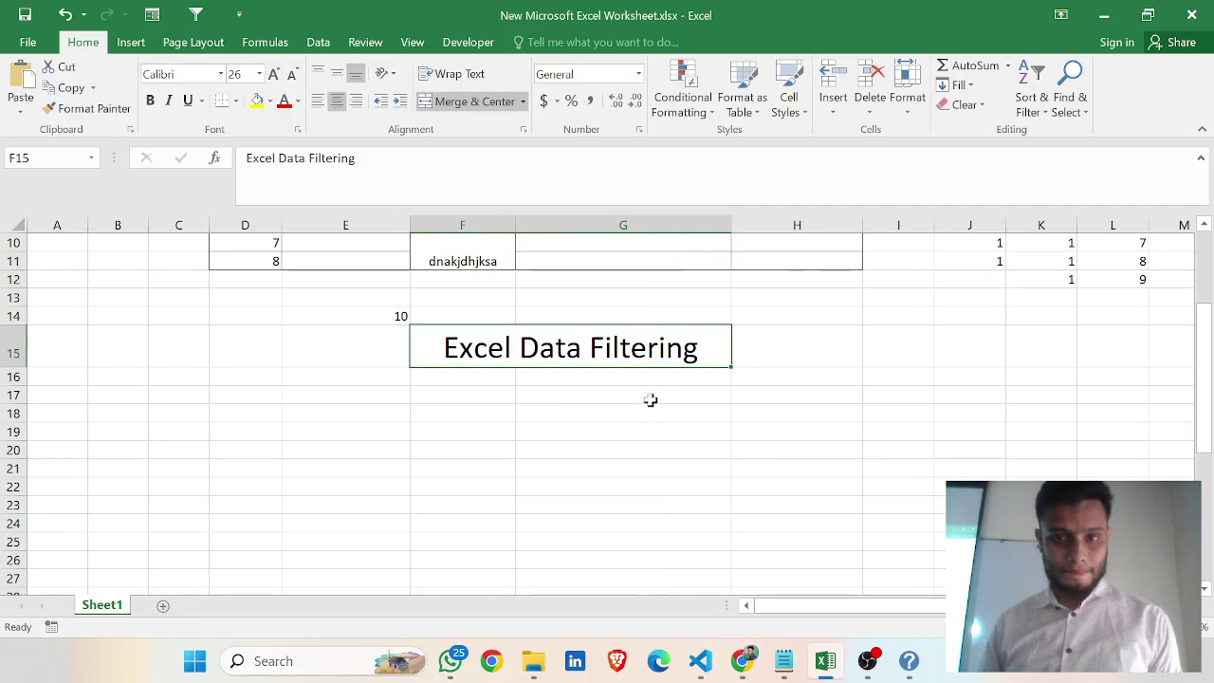
left_click(649, 432)
Delete the stray value in cell E14, just above the title
left_click(385, 316)
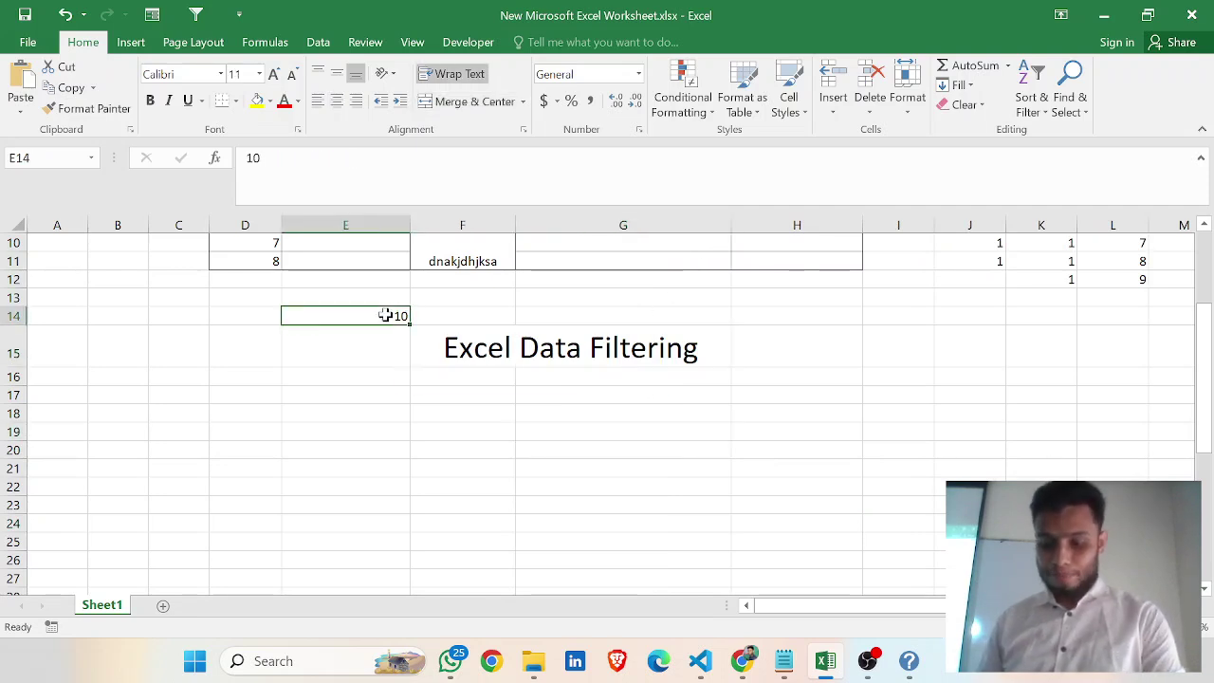
key("Delete")
left_click(456, 381)
Fill the merged title cell with the standard yellow color
left_click(515, 342)
left_click(271, 102)
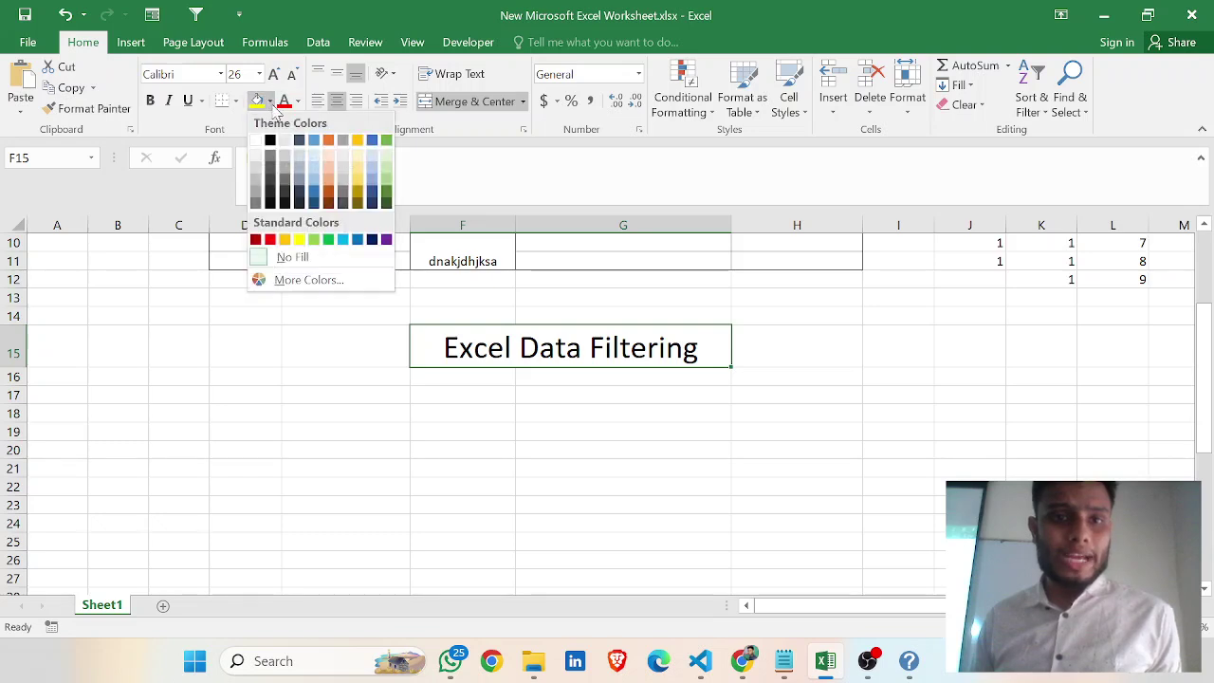
left_click(299, 240)
left_click(521, 408)
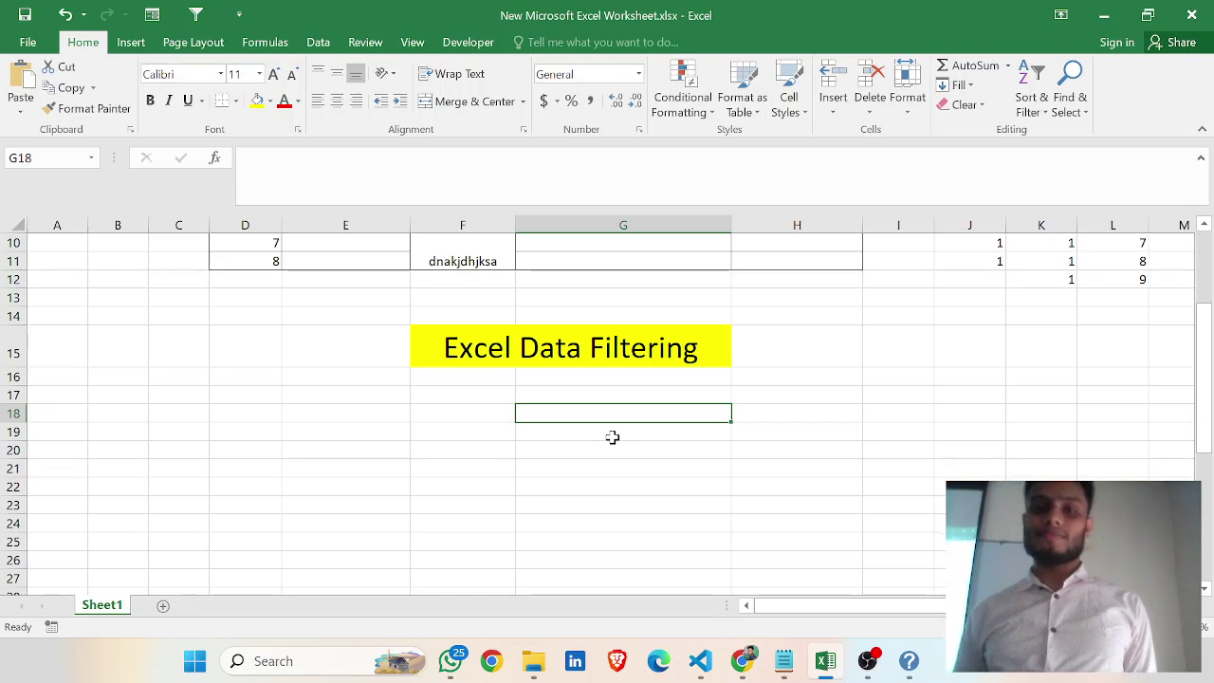
Enter the formula =RANDBETWEEN(1,100) in cell F18 below the title
left_click(463, 446)
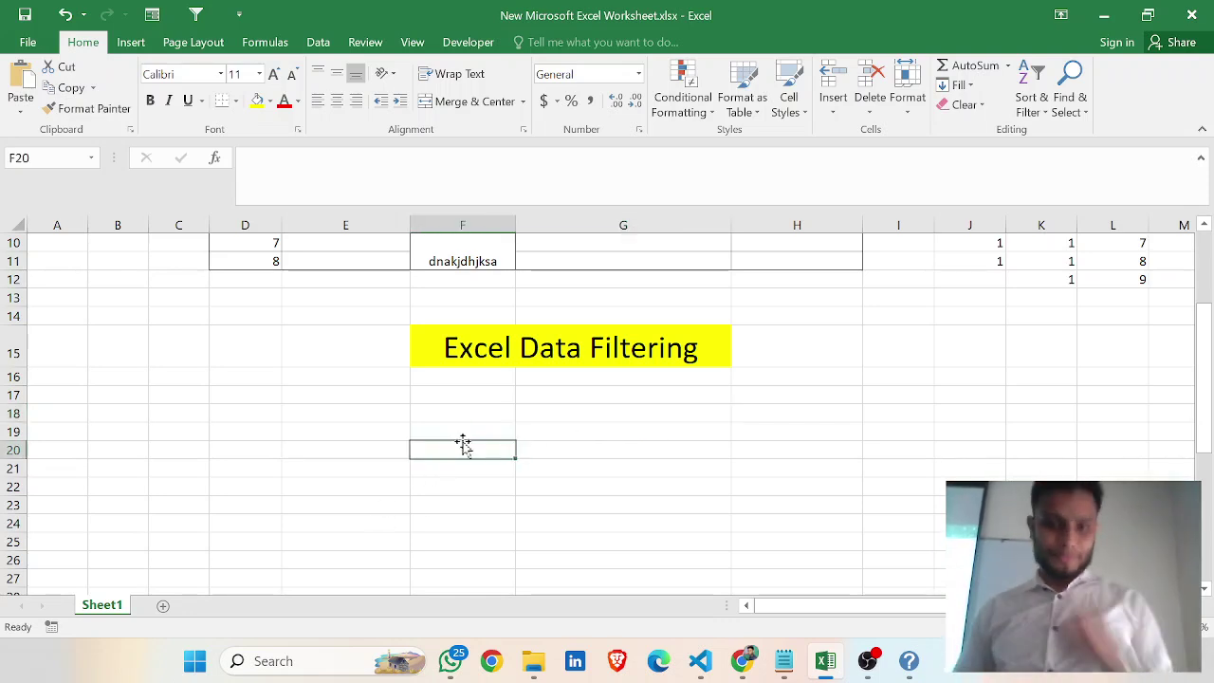
left_click(465, 410)
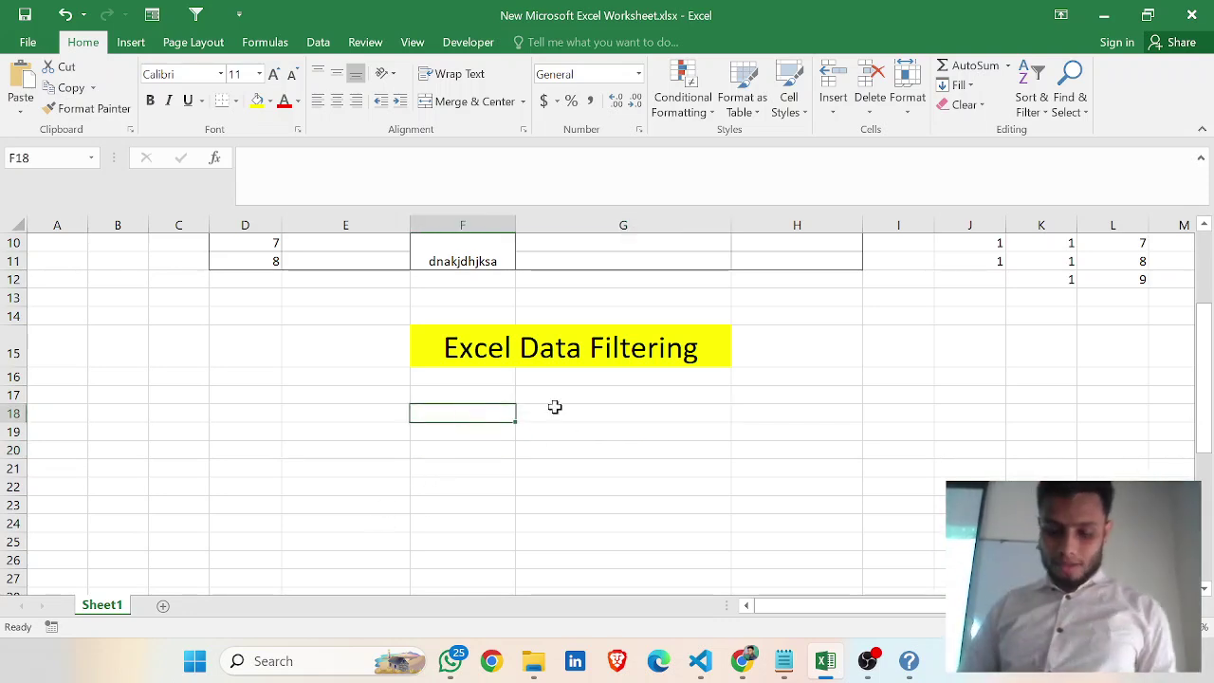
type("=rand")
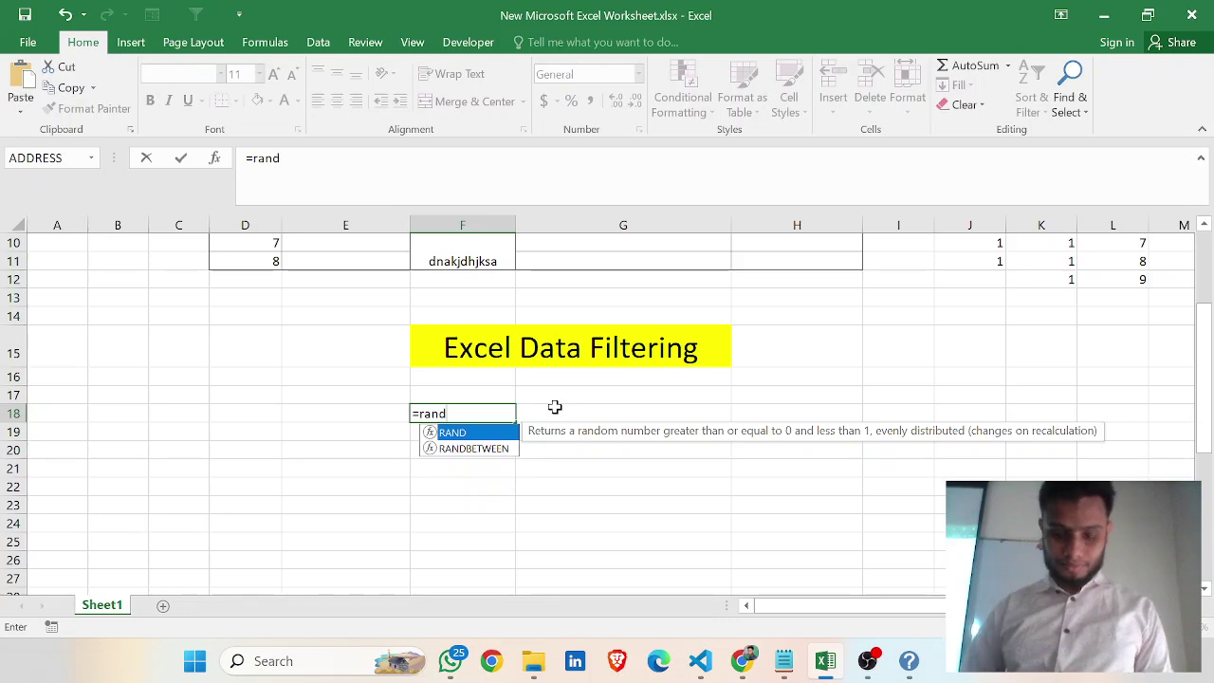
key("Down")
key("Return")
left_click(442, 414)
double_click(466, 413)
type("between(")
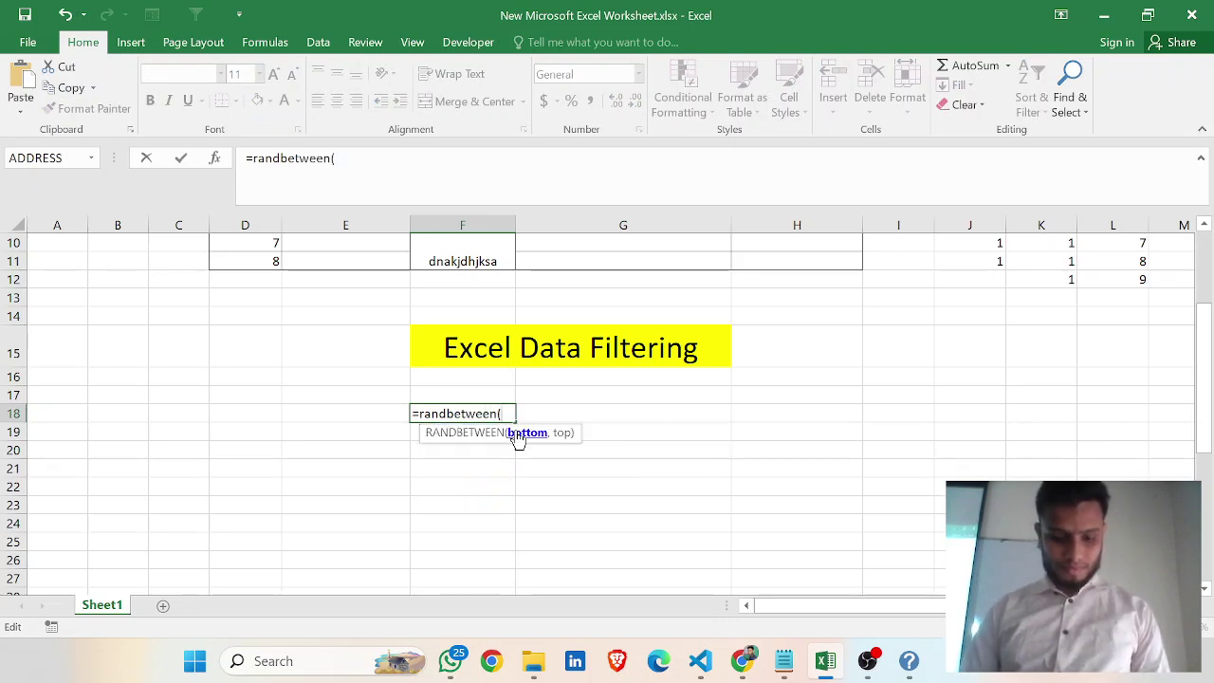
type("1,100")
key("Return")
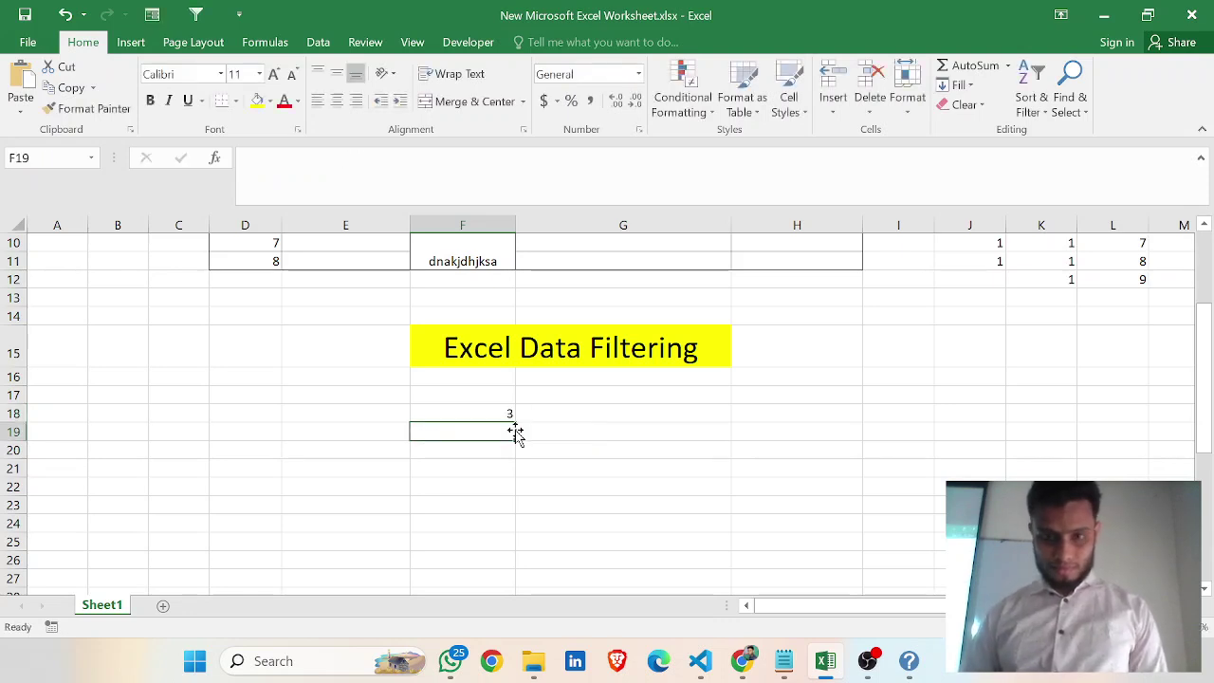
Clear the range F18:F26 and undo the deletion
left_click(503, 415)
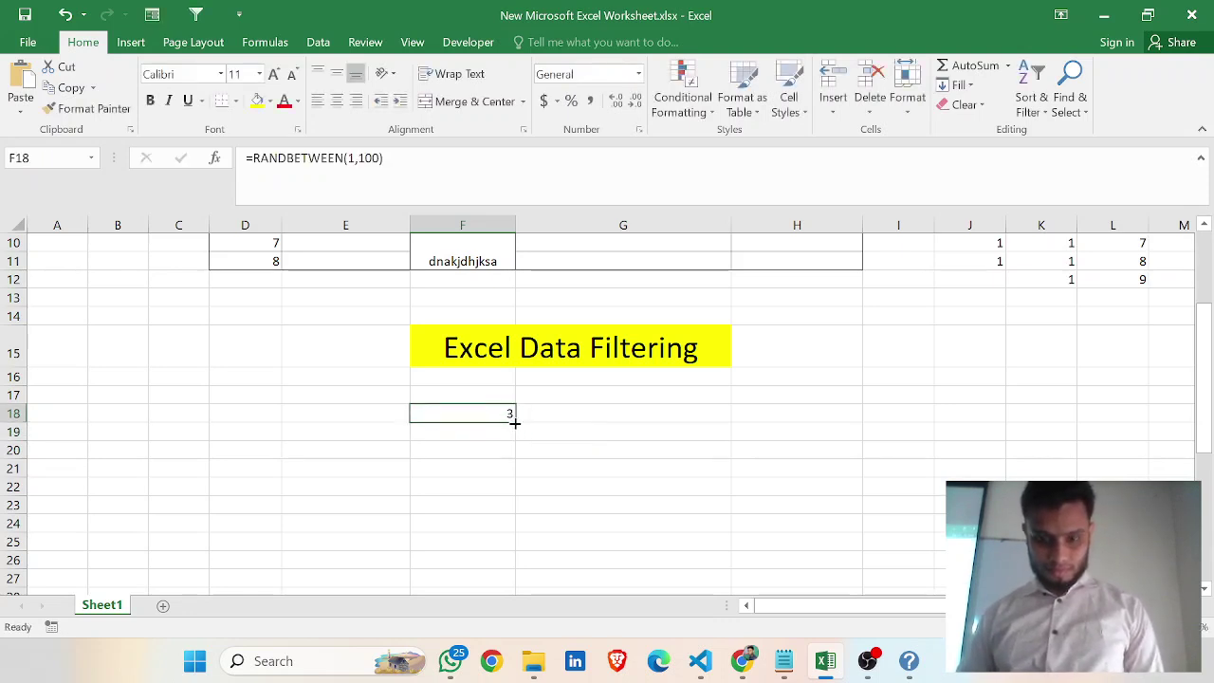
key("ctrl+shift+Down")
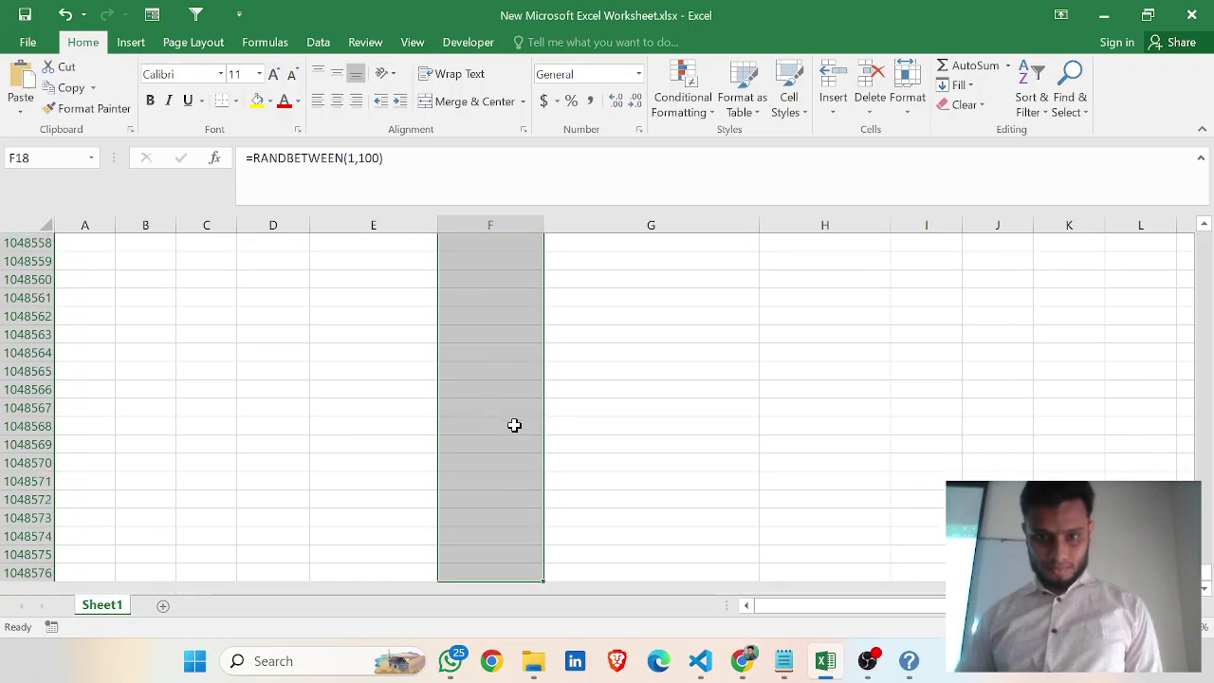
left_click_drag(1207, 576, 1208, 216)
scroll(822, 442, "down", 3)
left_click(481, 462)
left_click_drag(475, 413, 507, 559)
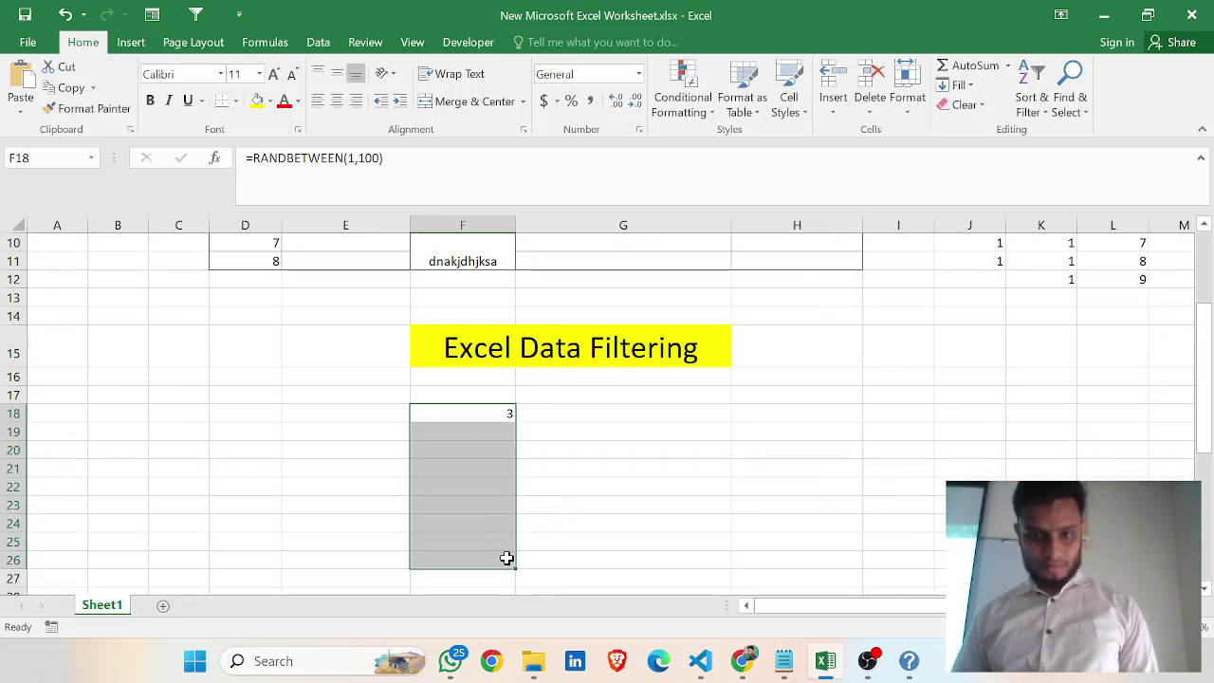
key("Delete")
key("ctrl+z")
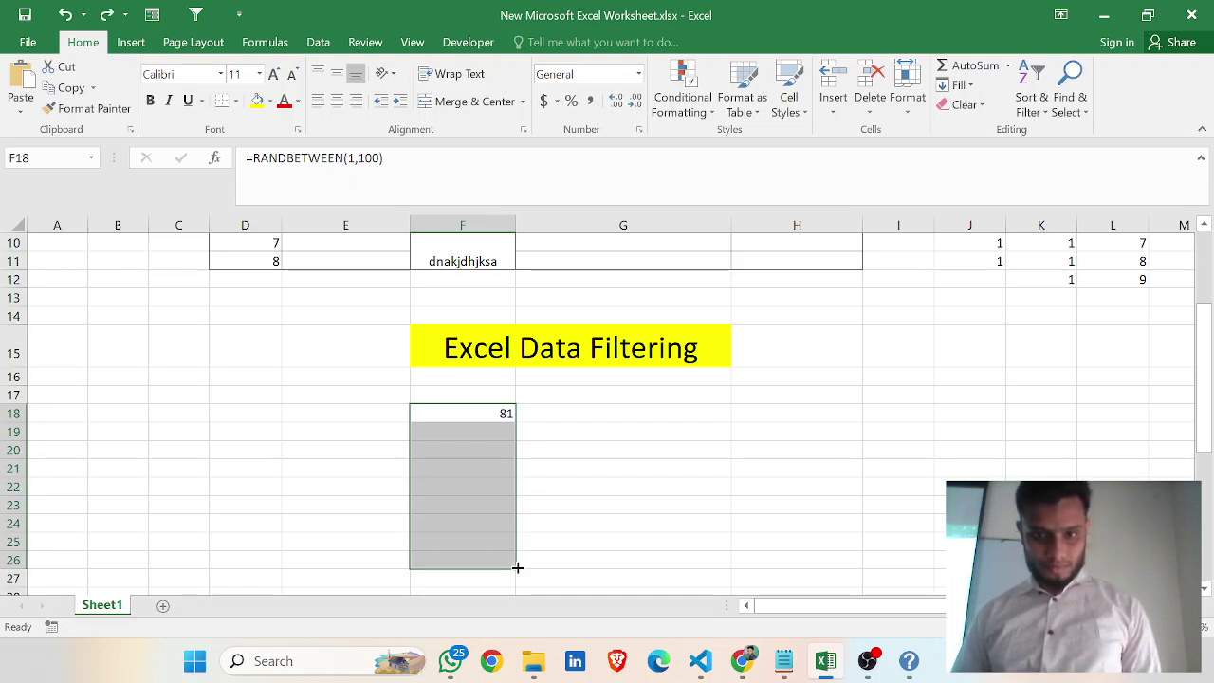
left_click(549, 525)
left_click(497, 414)
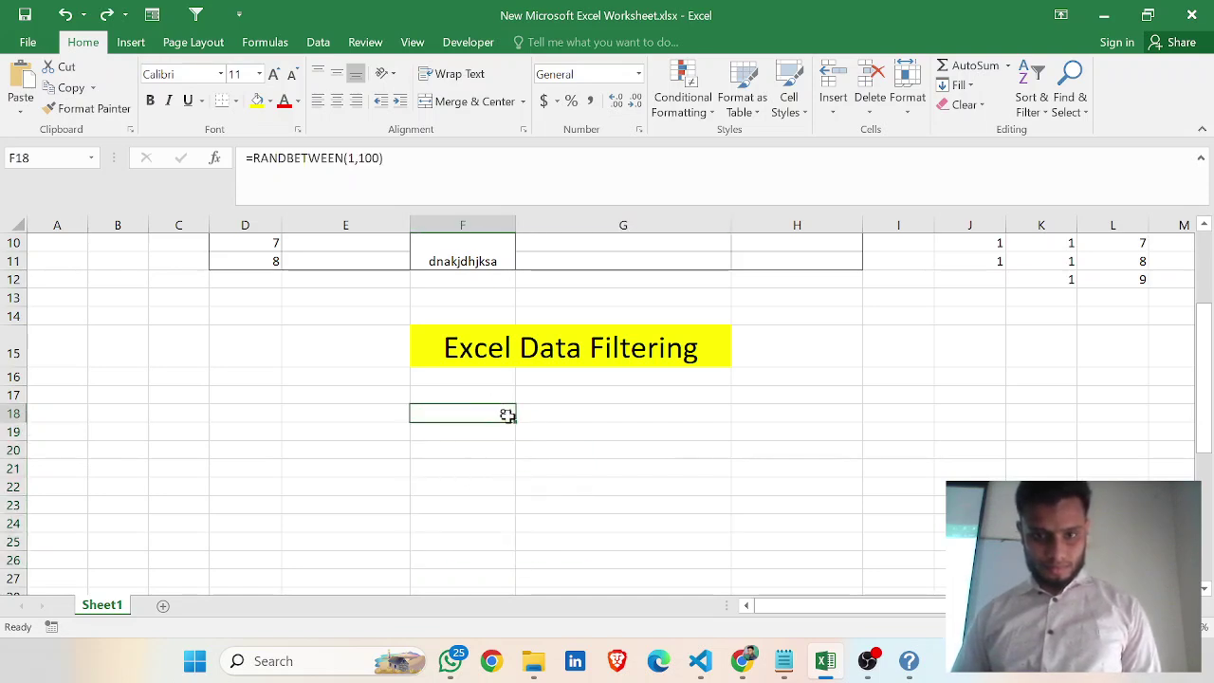
Apply all borders to the range F18:H27
left_click_drag(490, 412, 751, 571)
left_click(236, 101)
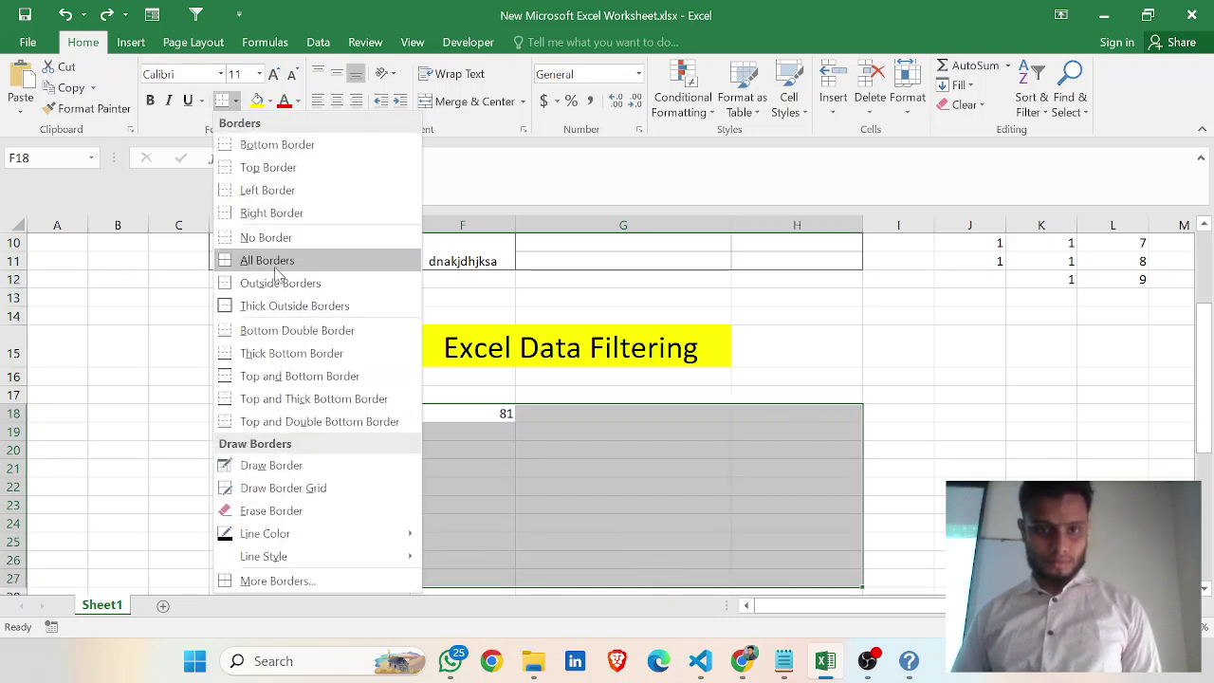
left_click(273, 259)
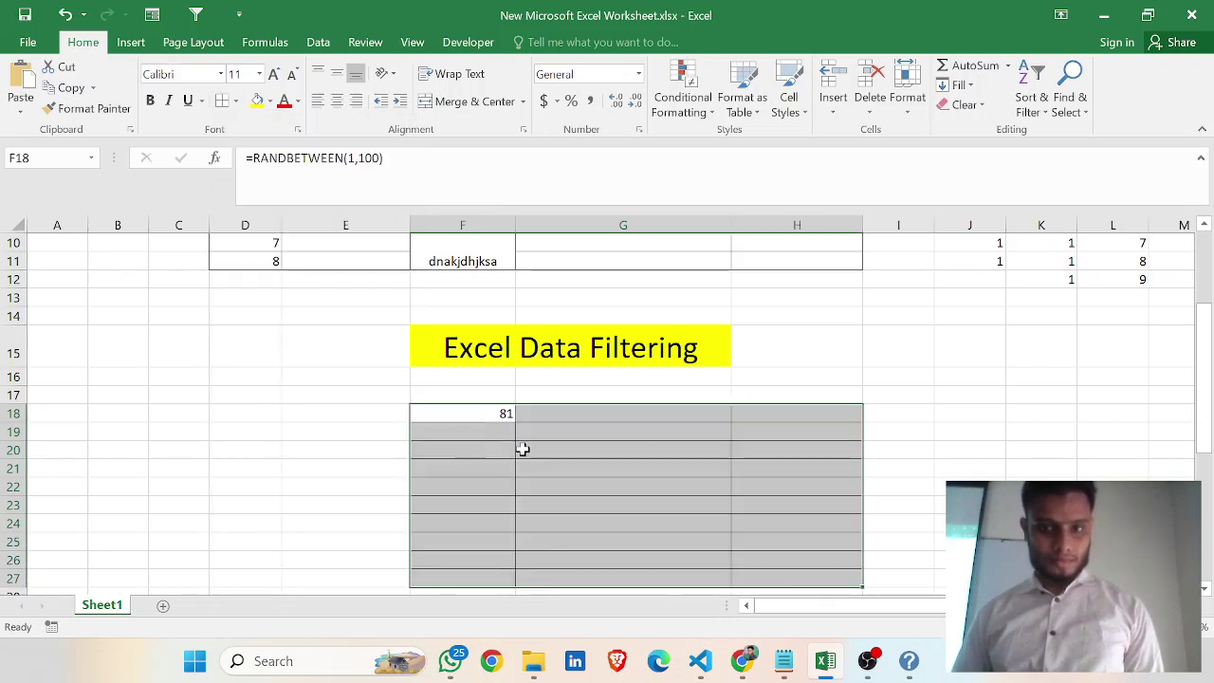
Fill the random-number formula from F18 across the bordered range F18:H27
left_click(504, 412)
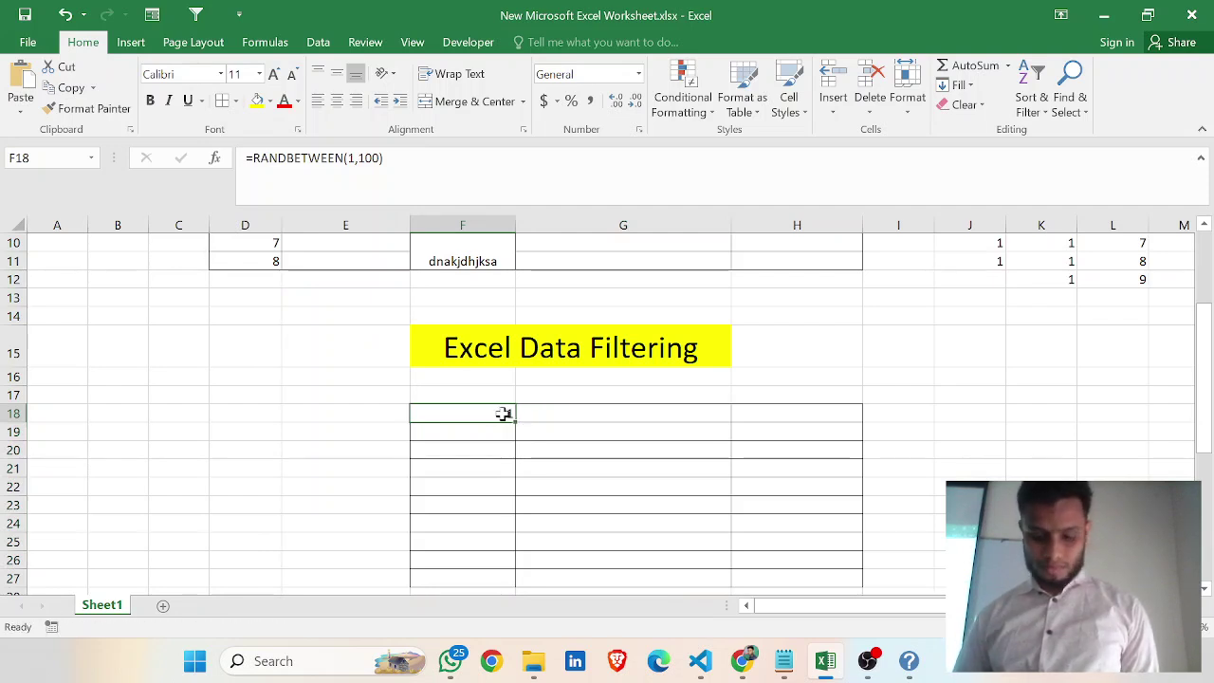
key("ctrl+shift+Down")
left_click_drag(1208, 569, 1206, 233)
scroll(663, 423, "down", 4)
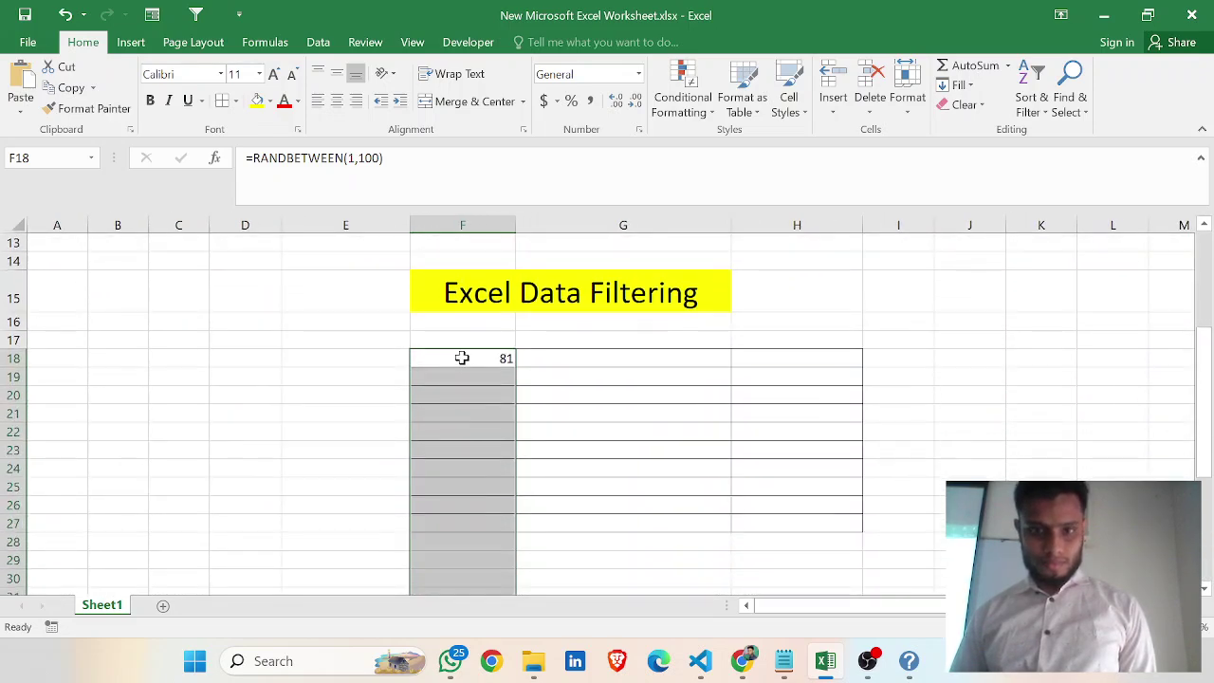
left_click(462, 358)
left_click_drag(512, 368, 791, 525)
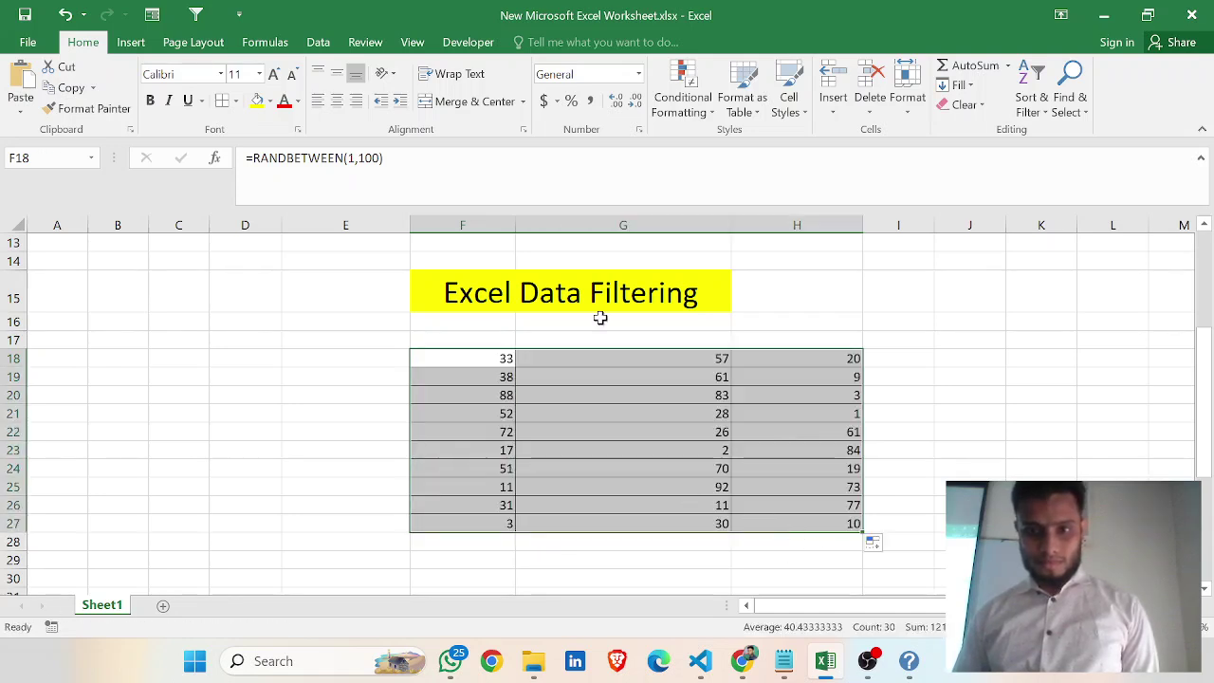
left_click(732, 453)
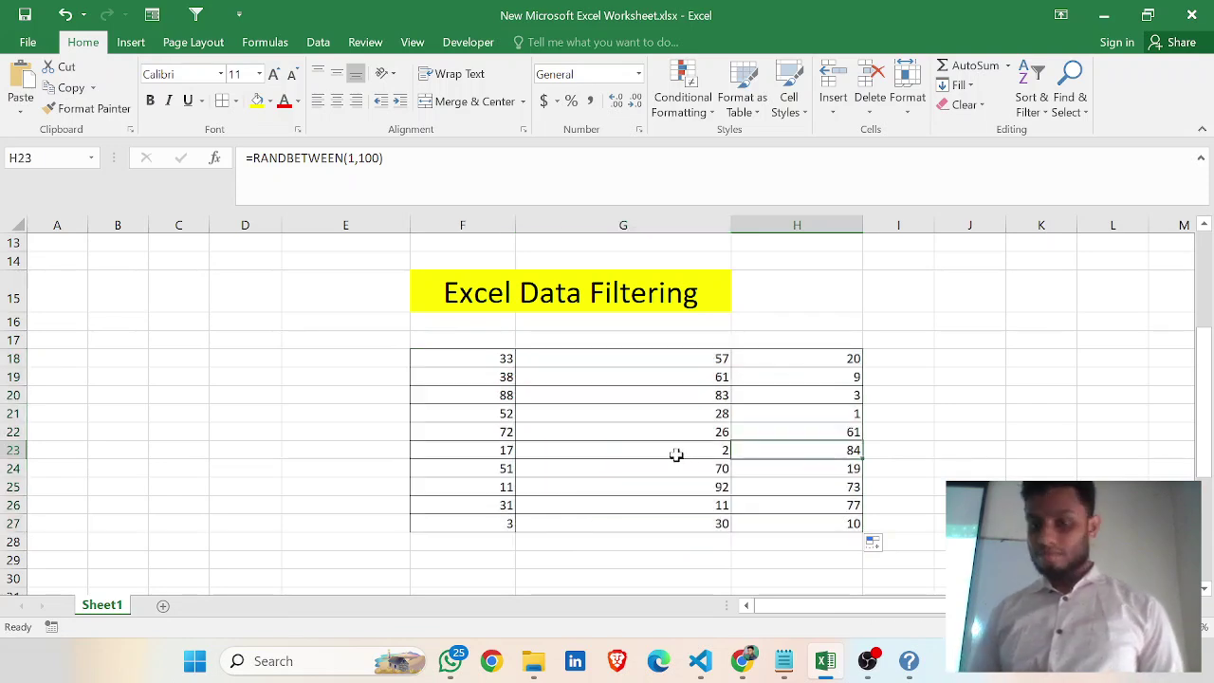
left_click_drag(442, 339, 810, 523)
left_click(809, 523)
left_click_drag(472, 357, 670, 466)
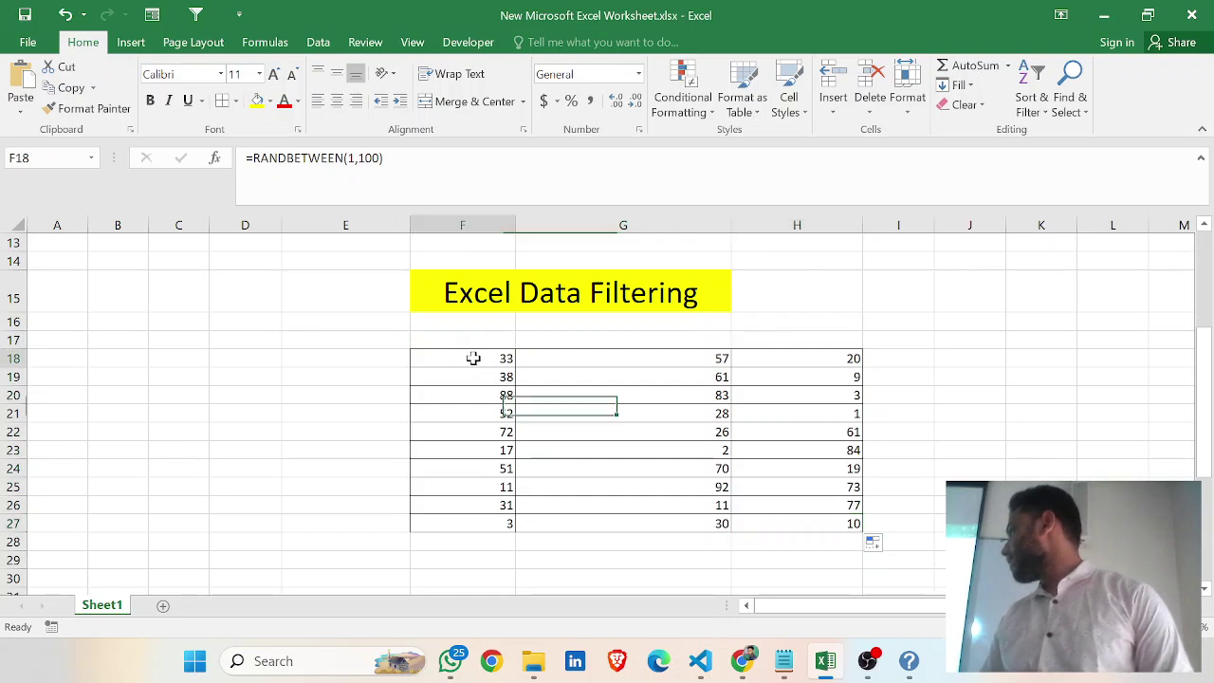
left_click(414, 340)
left_click_drag(405, 339, 849, 552)
left_click(844, 559)
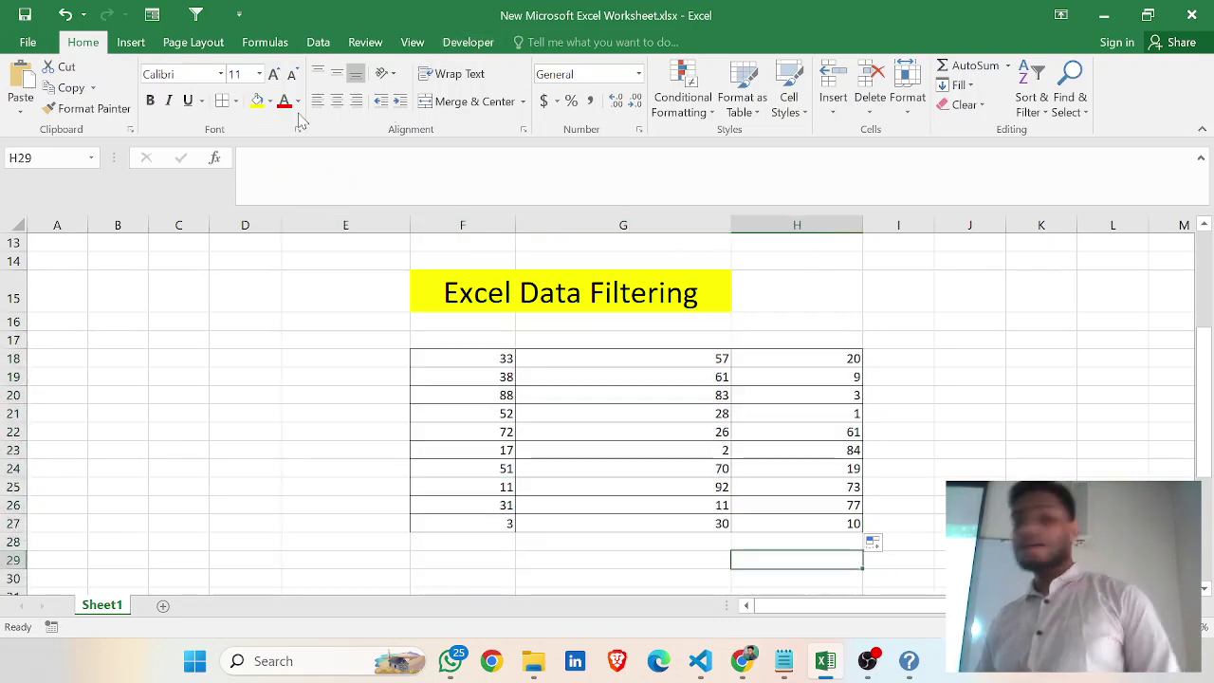
left_click(236, 102)
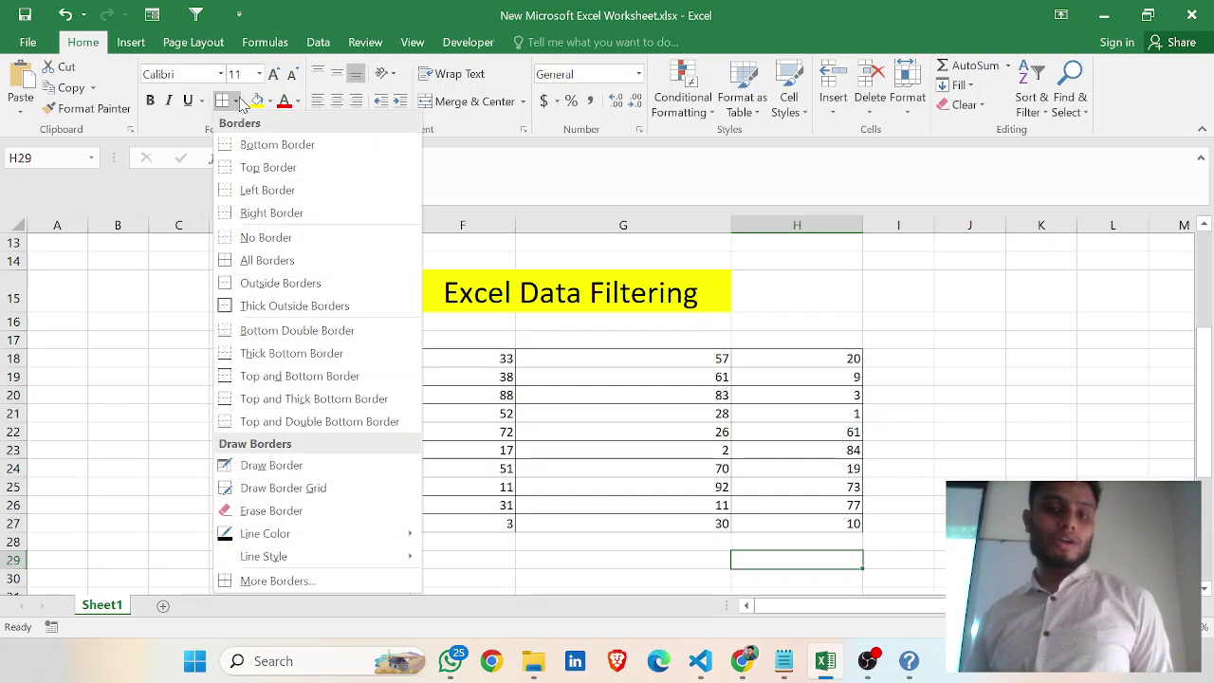
left_click(456, 282)
Remove all borders from the range E16:H28 around the random numbers
left_click_drag(391, 330, 847, 543)
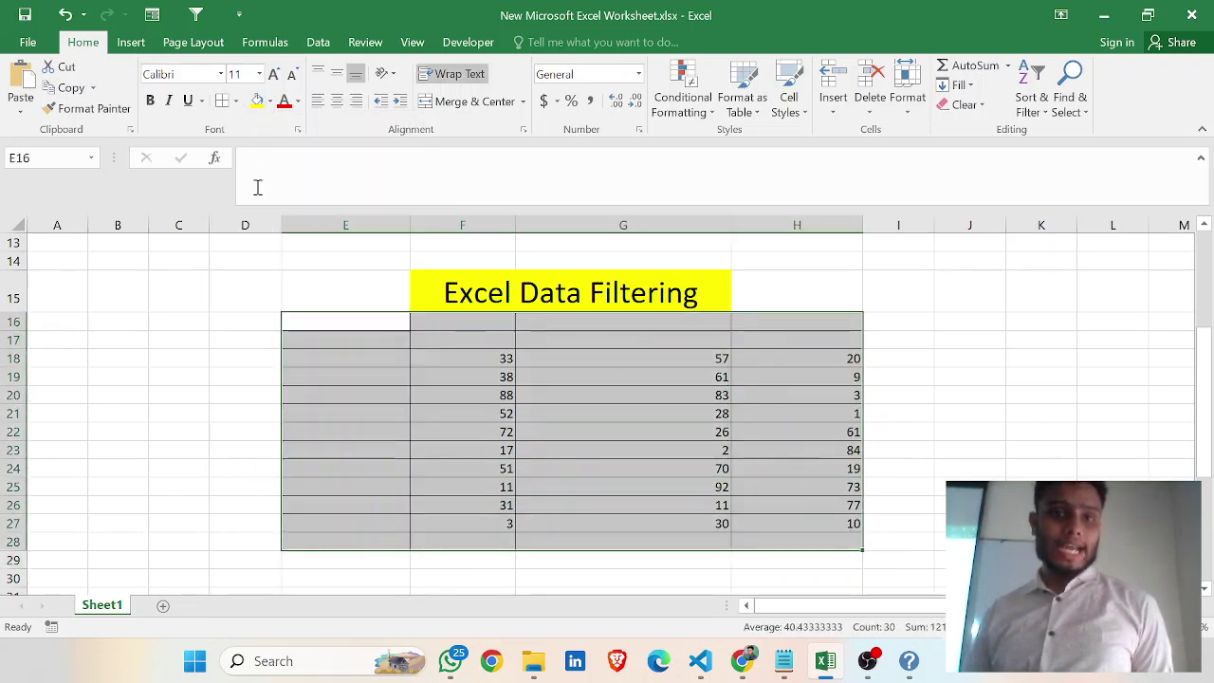
left_click(236, 102)
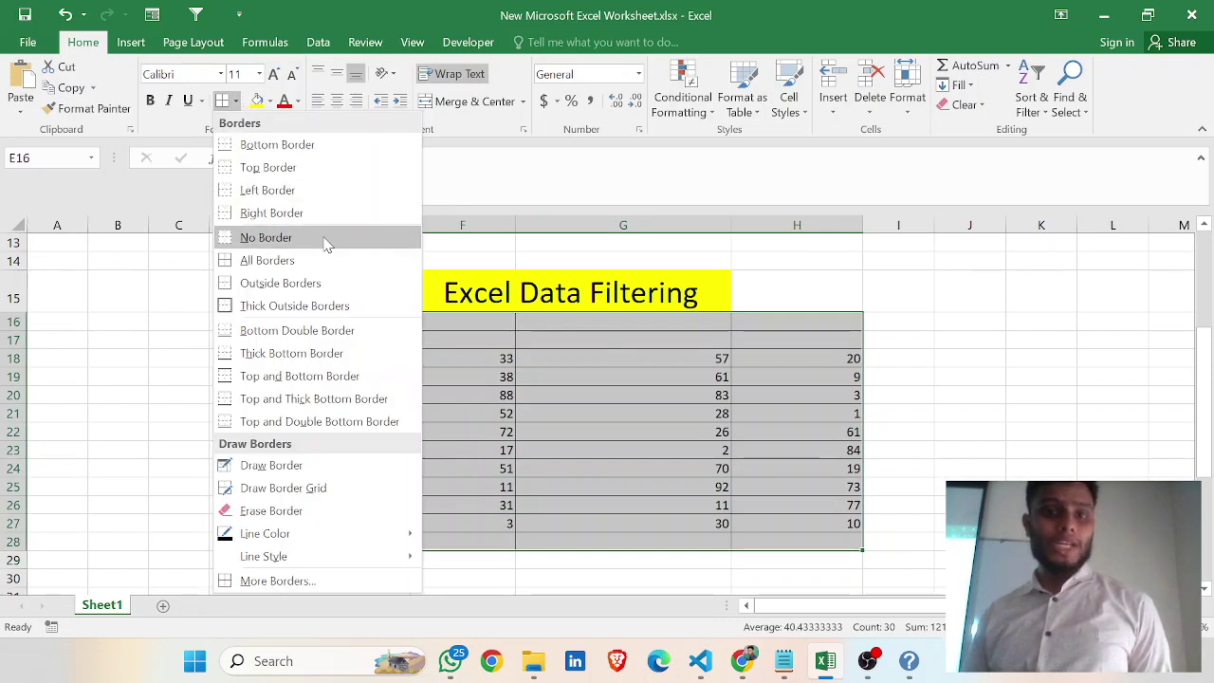
left_click(285, 237)
Clear the random numbers from the range F17:H27
left_click_drag(491, 341, 831, 521)
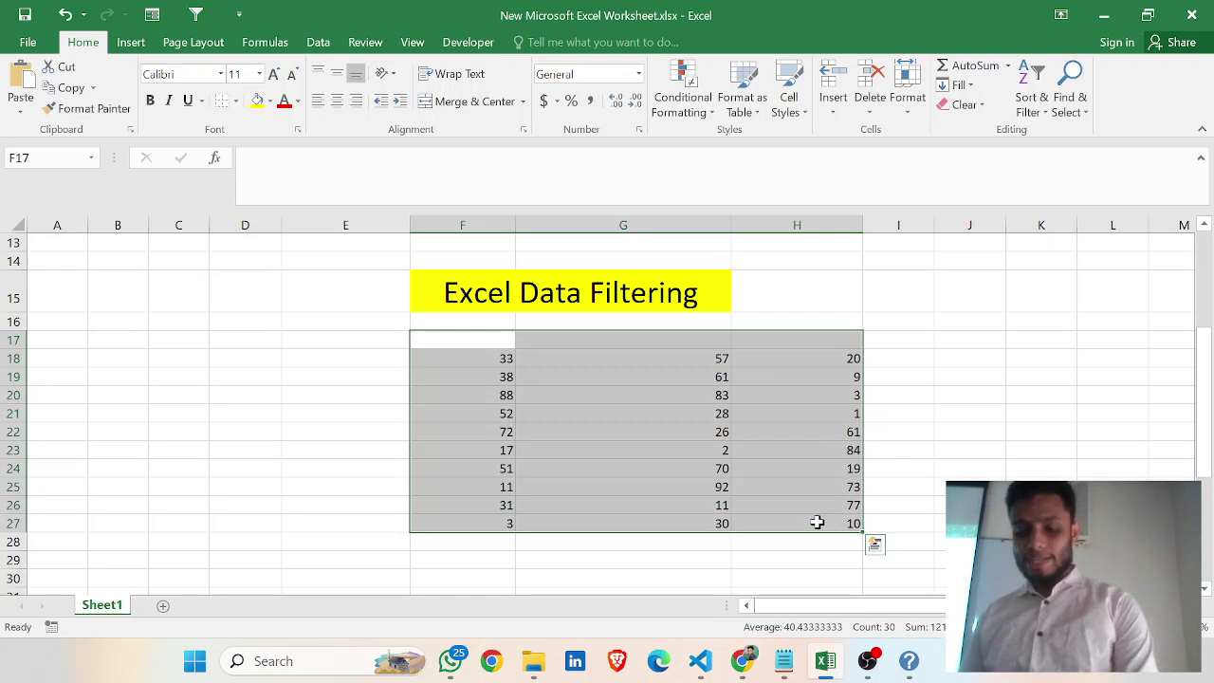
key("Delete")
left_click(503, 432)
left_click(469, 324)
left_click(484, 354)
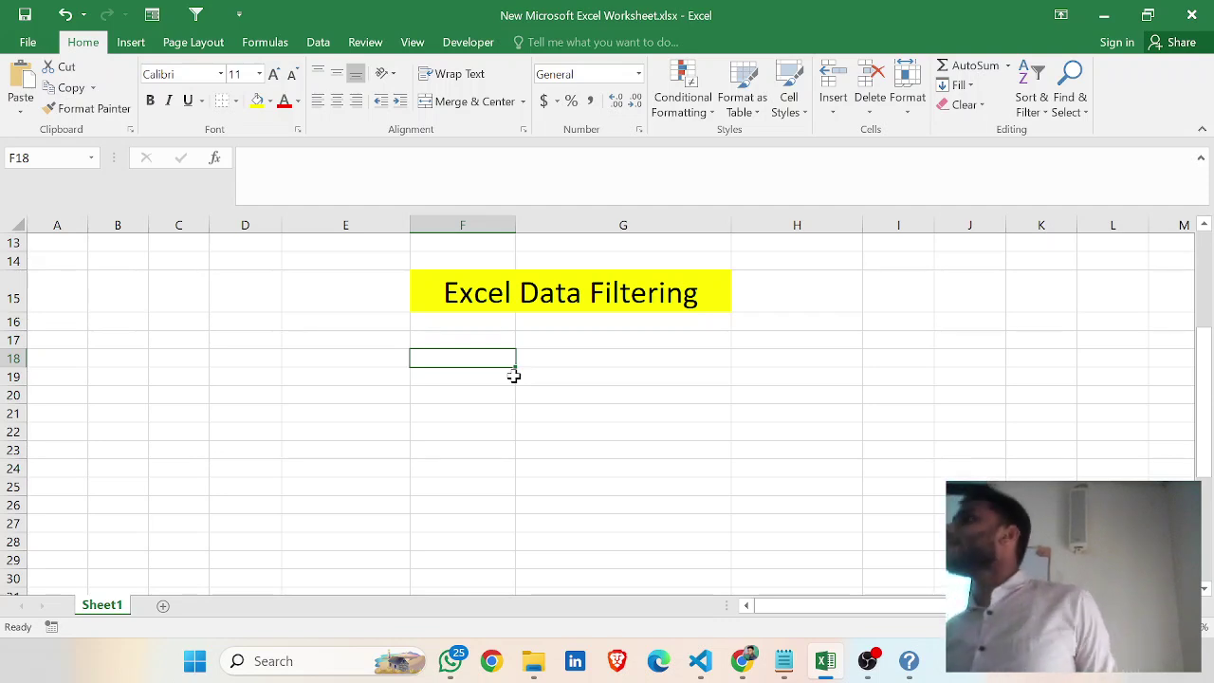
type("=")
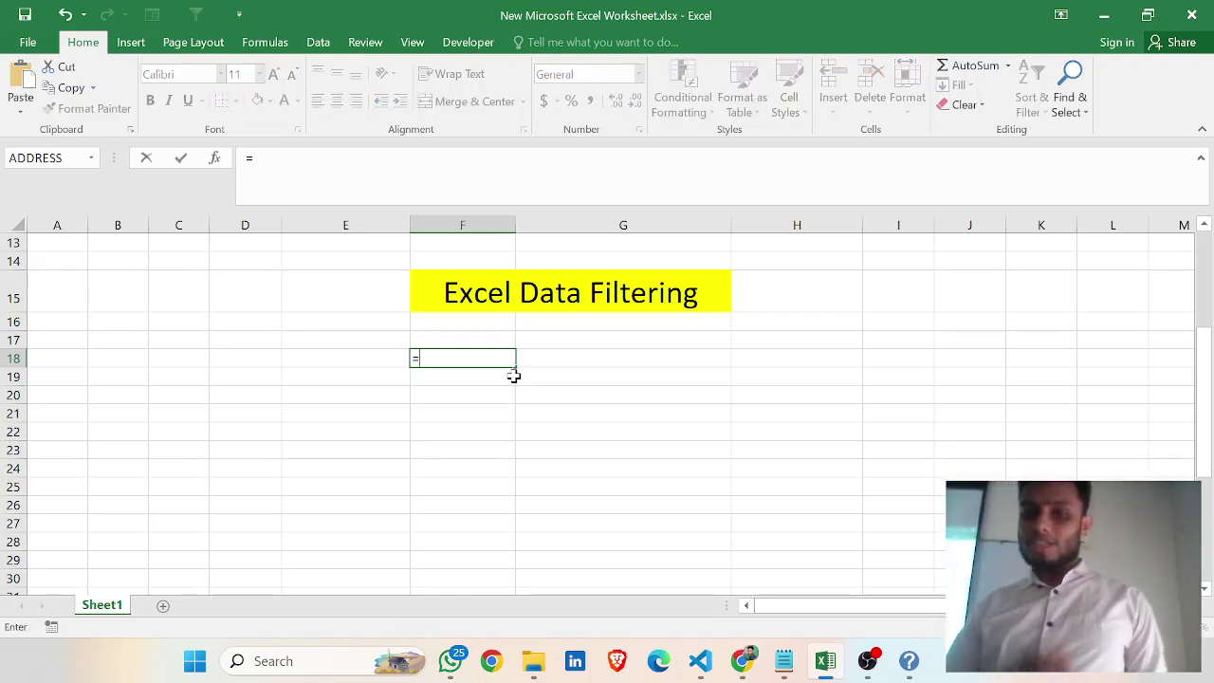
type("r")
key("Escape")
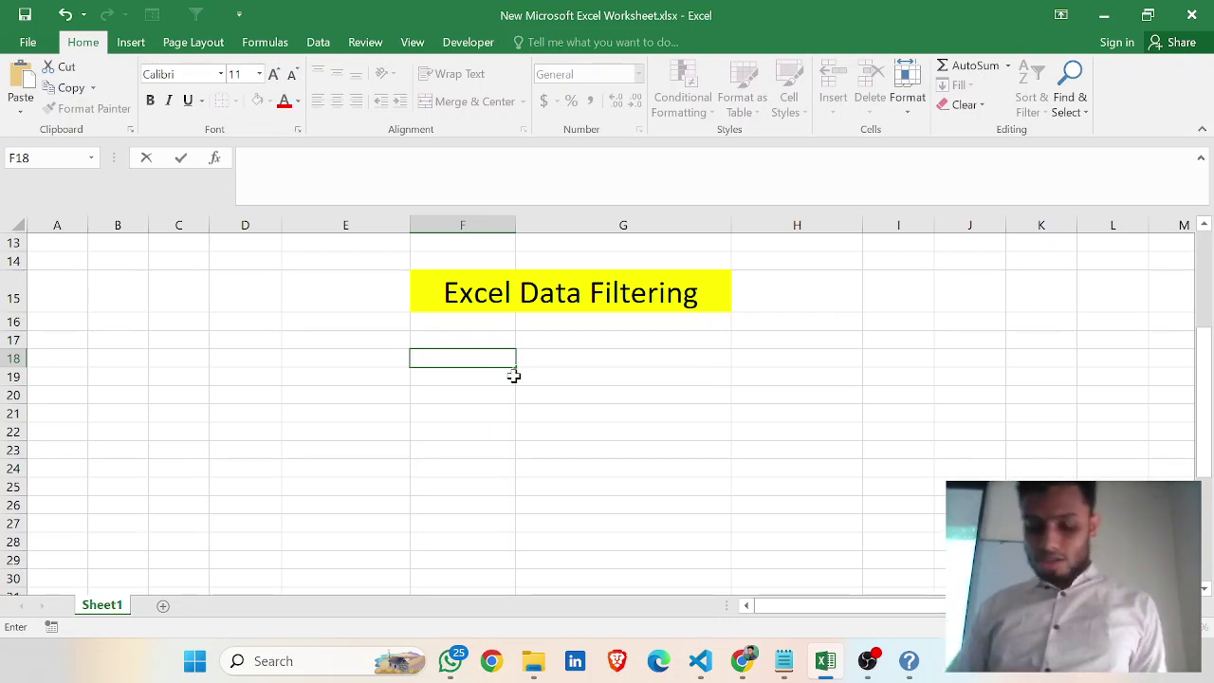
Enter the formula =RANDBETWEEN(5,15) in cell F18
type("=ran")
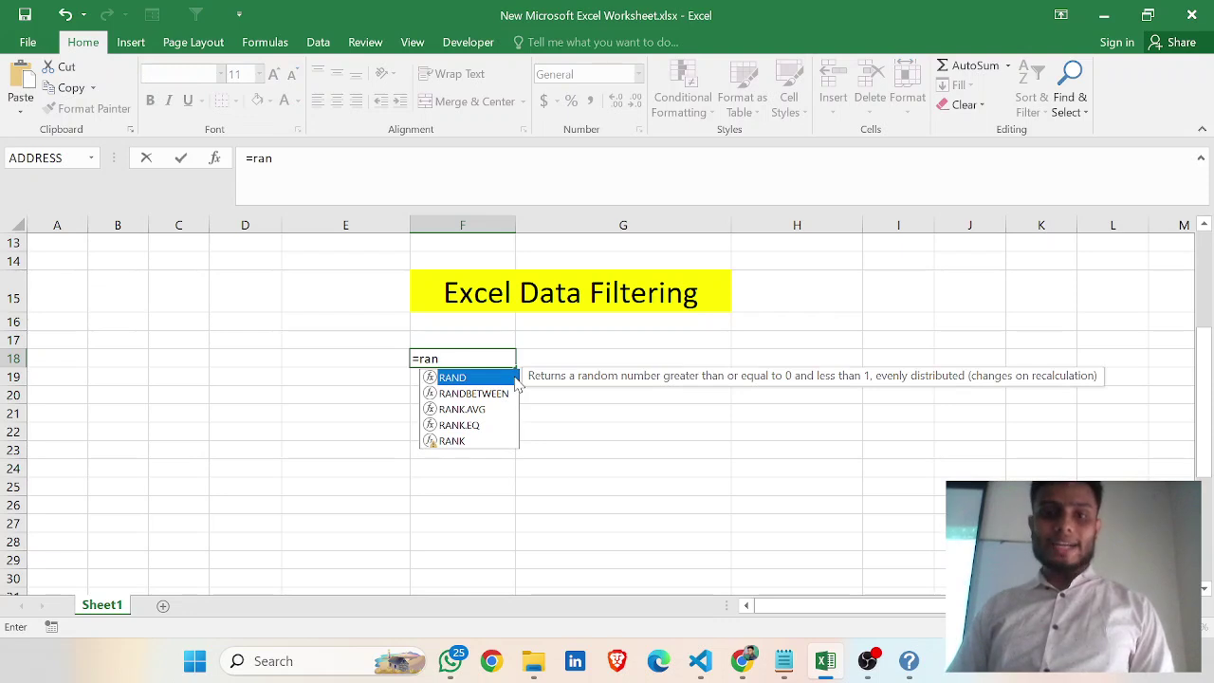
type("dbetween")
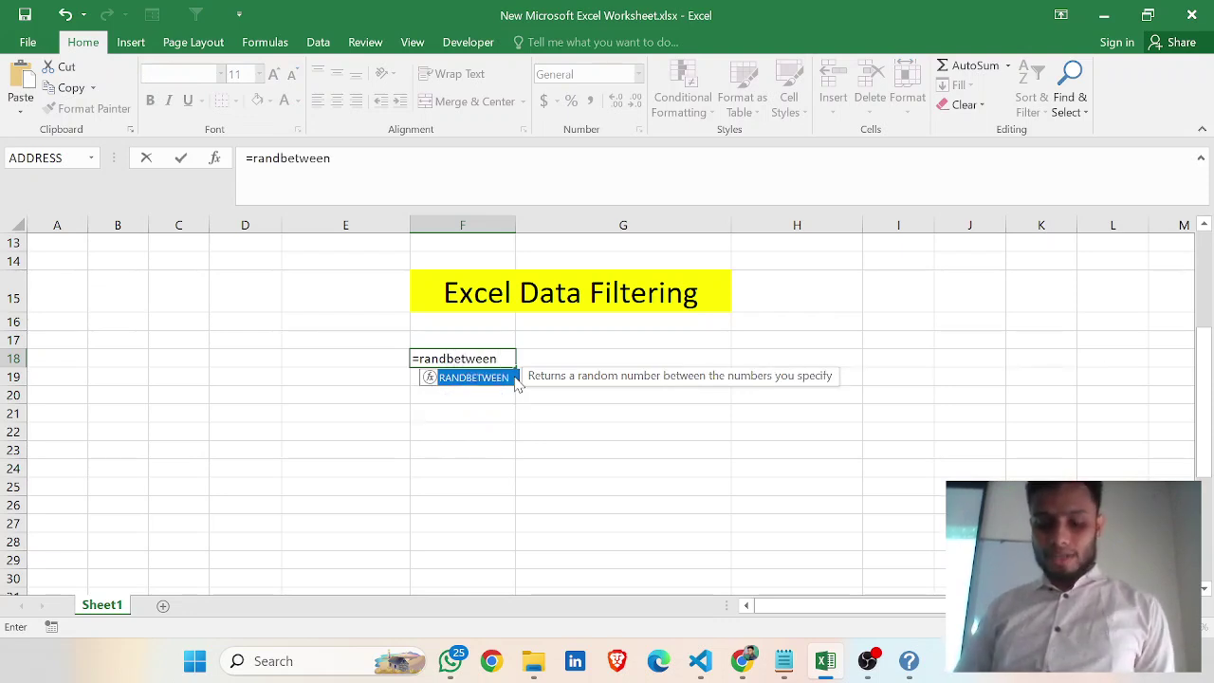
type("(")
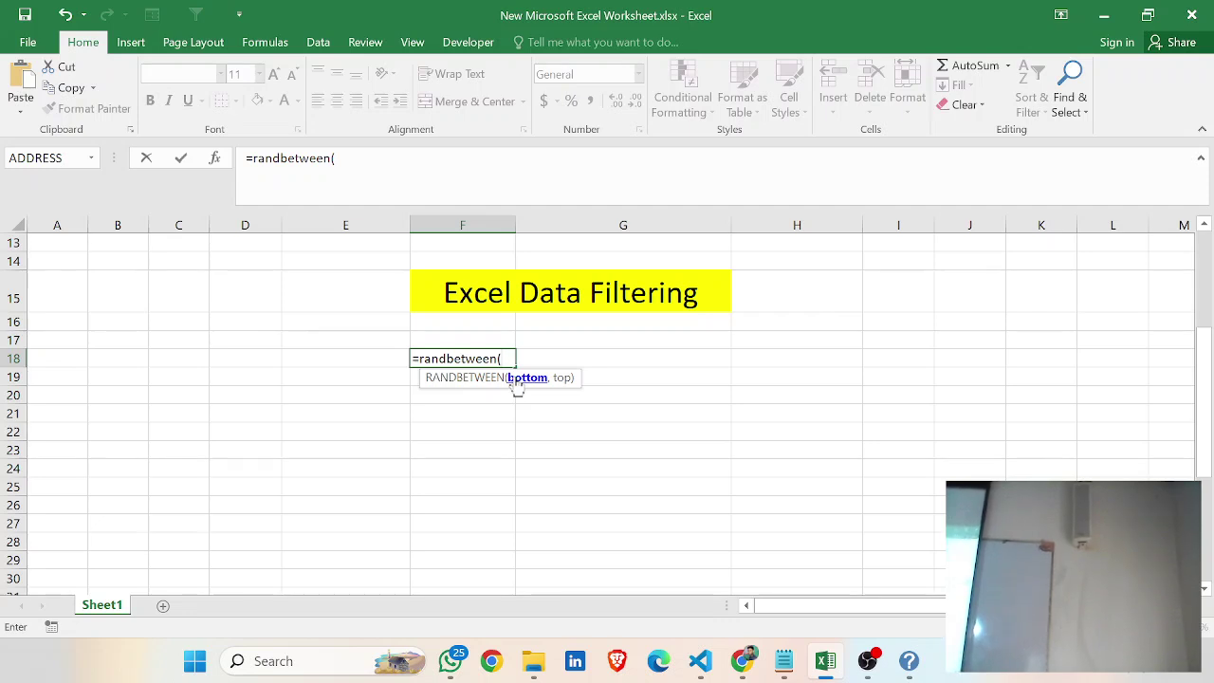
type("5,15")
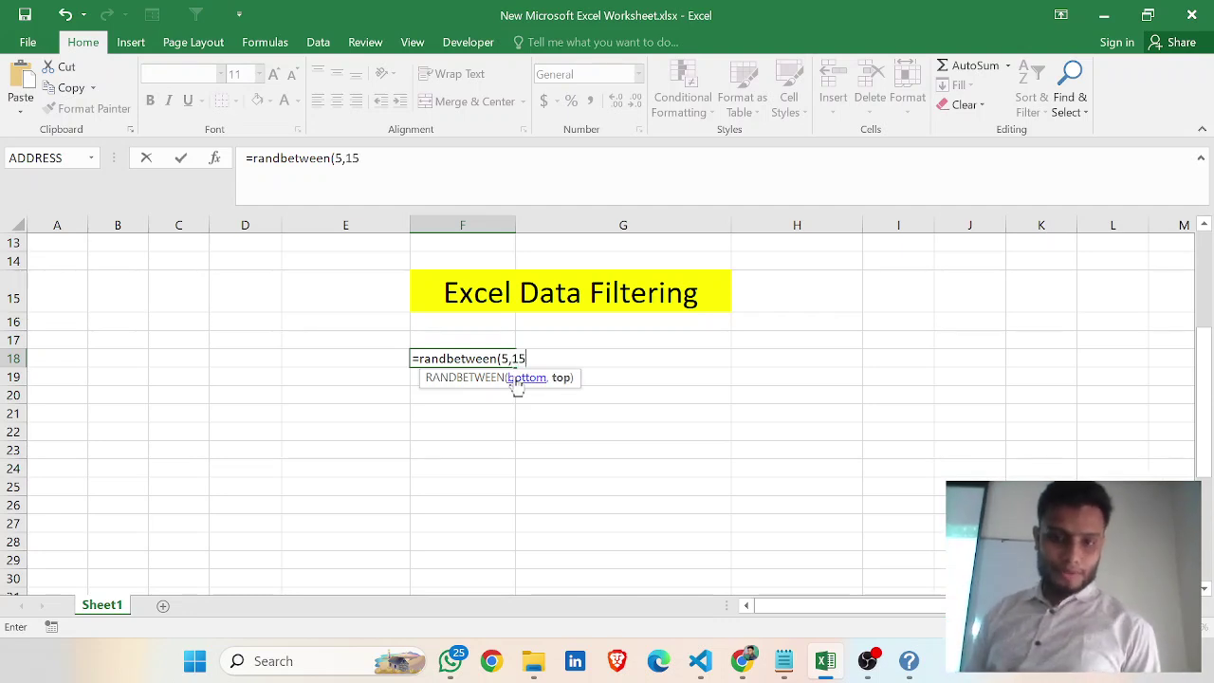
type(")")
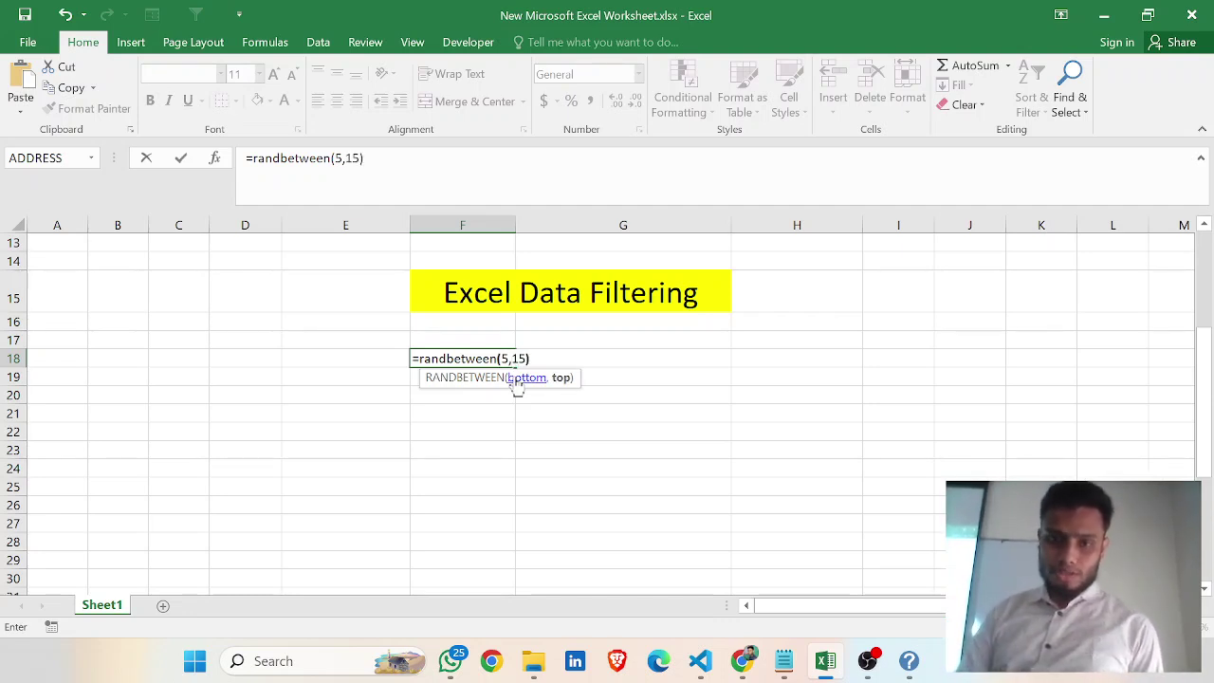
key("Return")
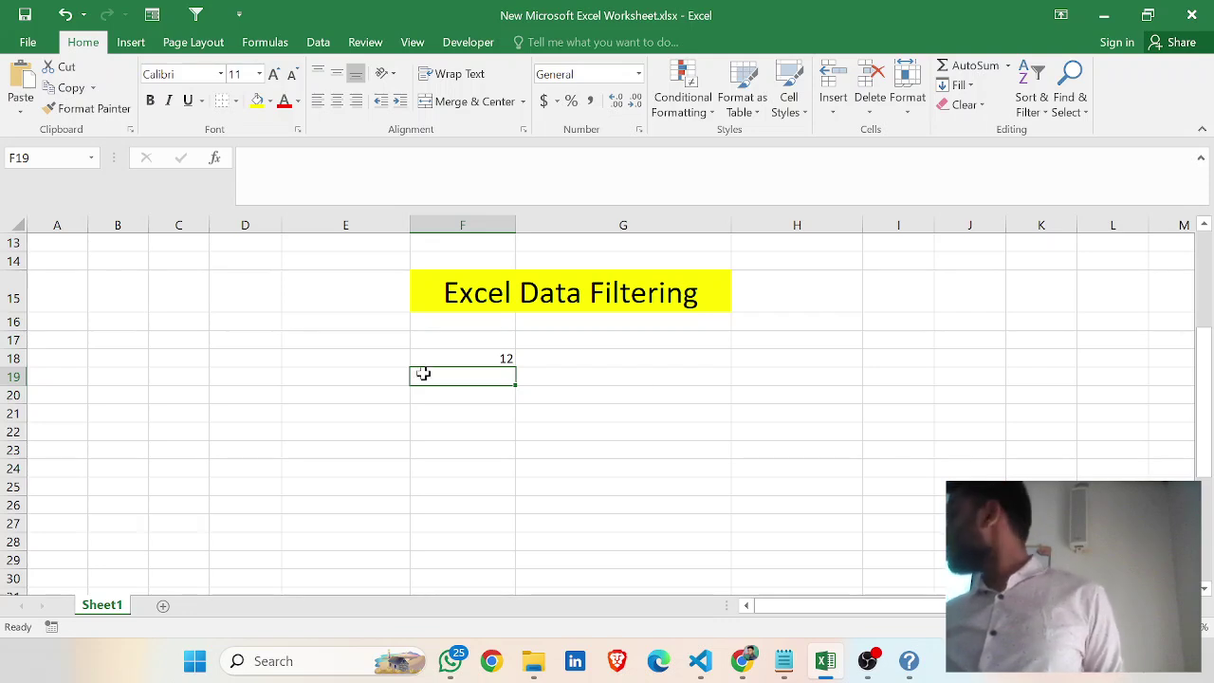
Change the random-number limits in F18 so the formula reads =RANDBETWEEN(100,120)
double_click(450, 358)
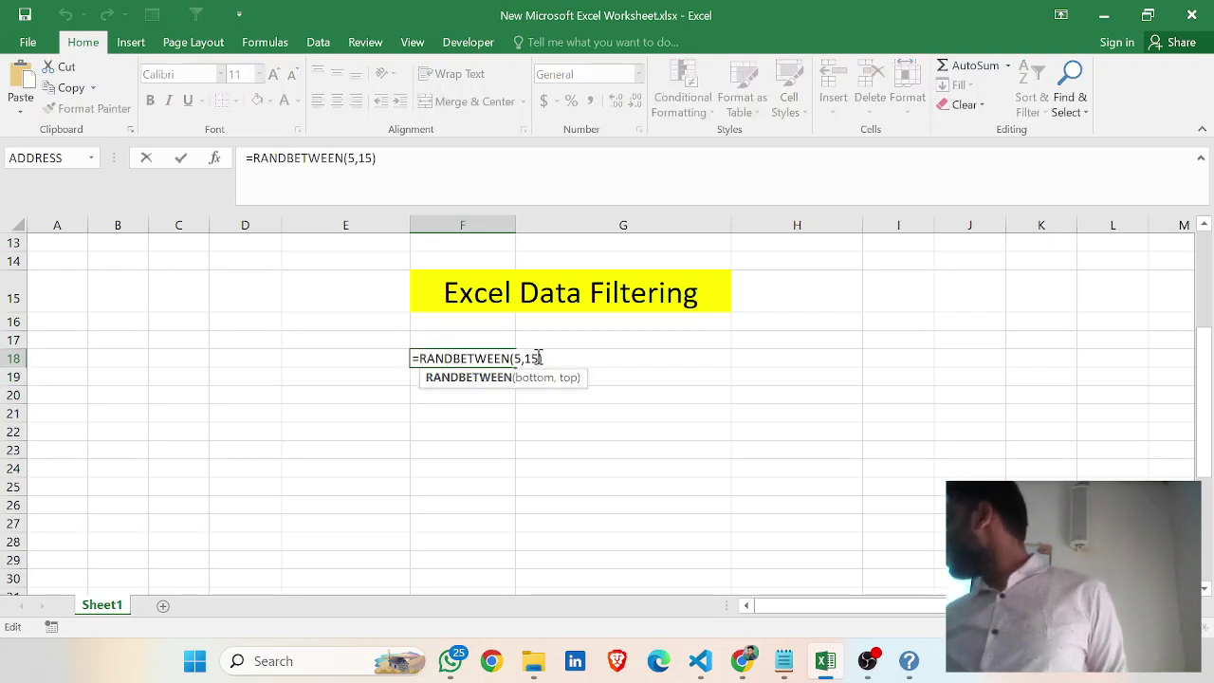
key("BackSpace")
key("BackSpace")
key("BackSpace")
key("BackSpace")
type("100")
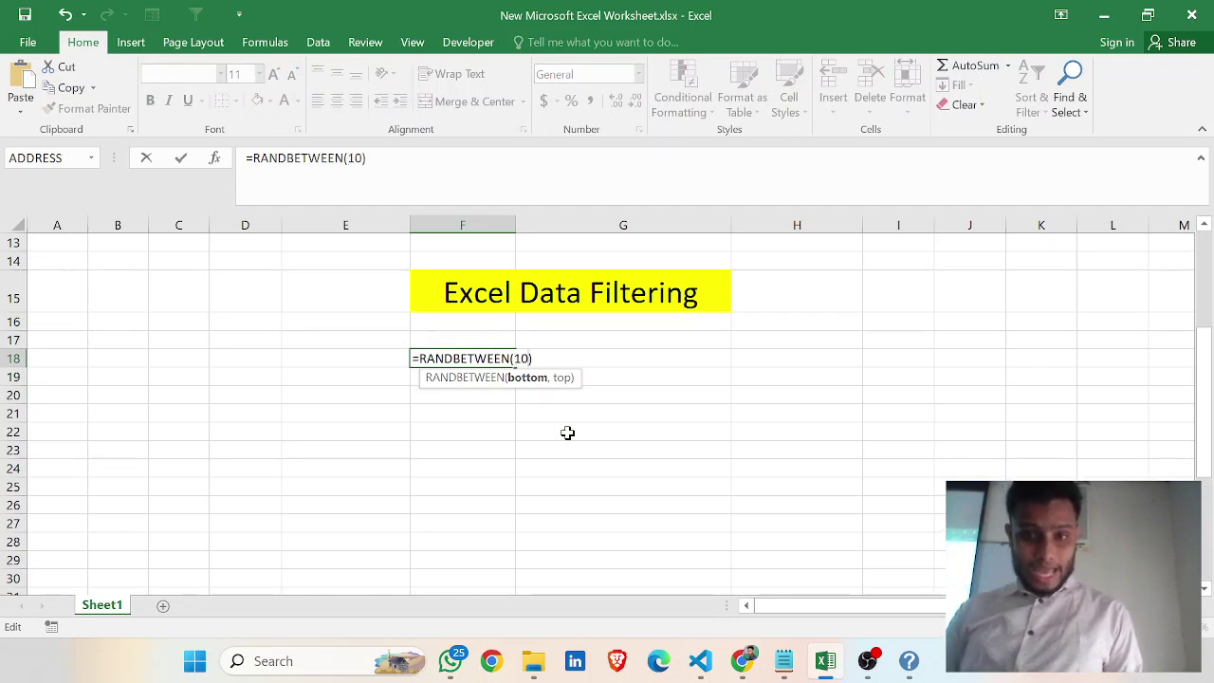
type(",120")
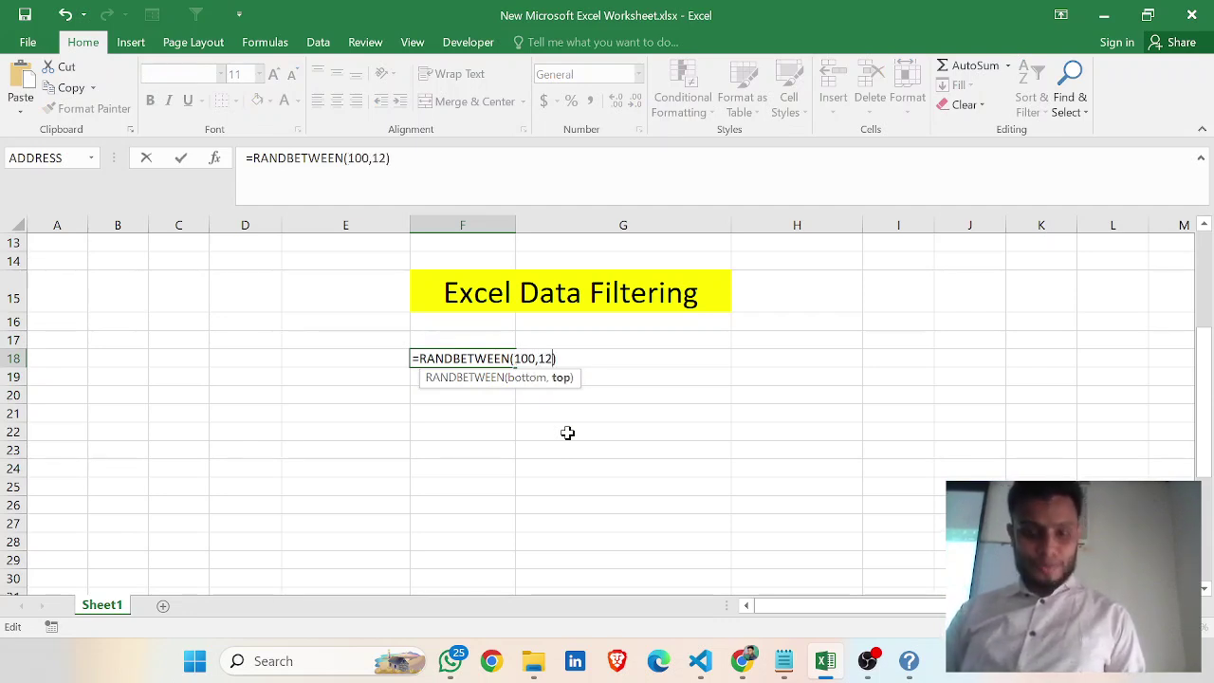
key("Return")
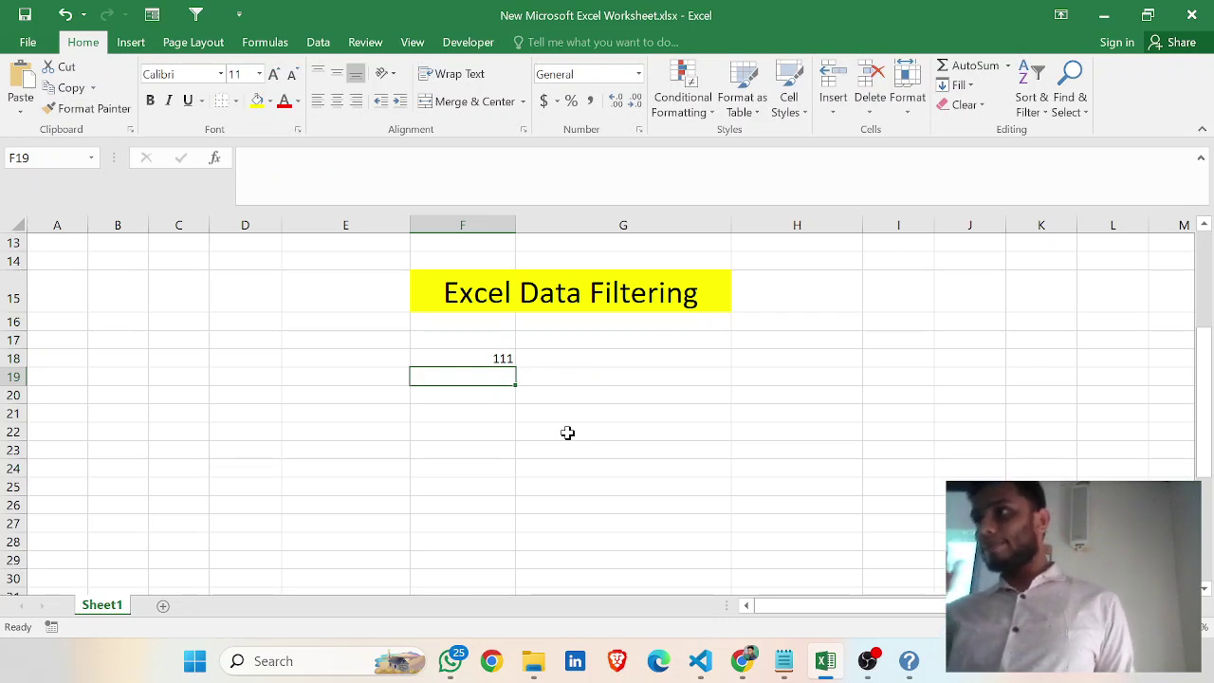
Fill the RANDBETWEEN formula from F18 down to row 27 and across to column K
left_click(501, 360)
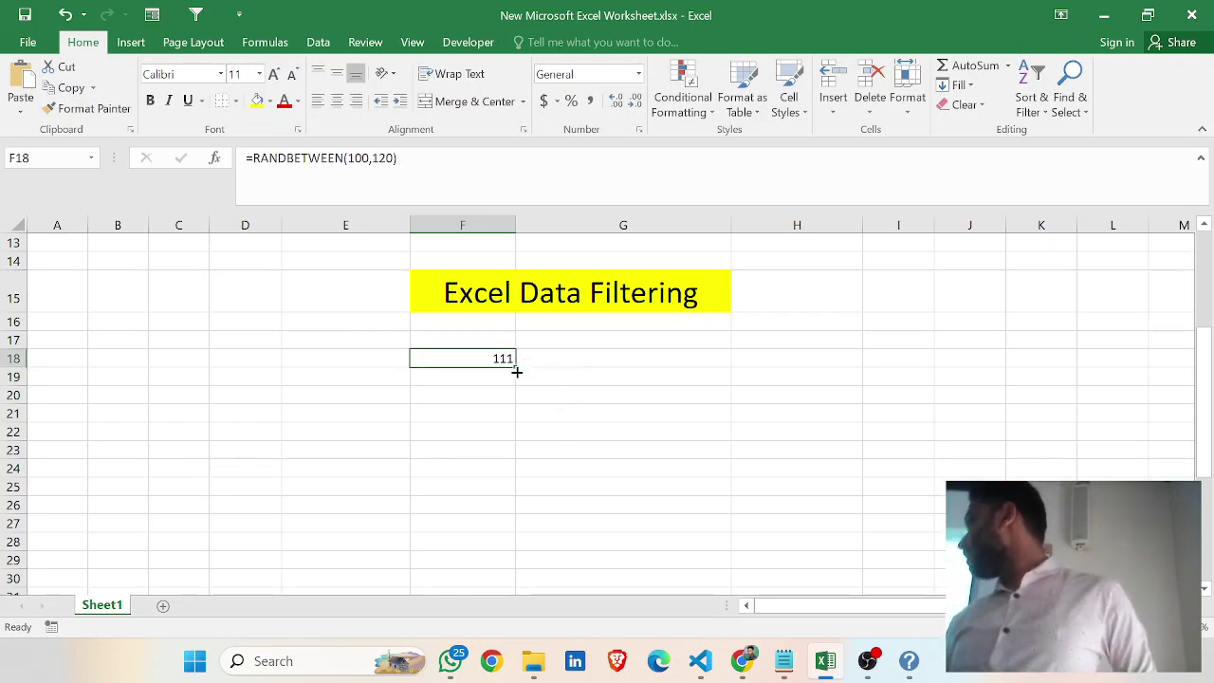
left_click_drag(518, 367, 515, 531)
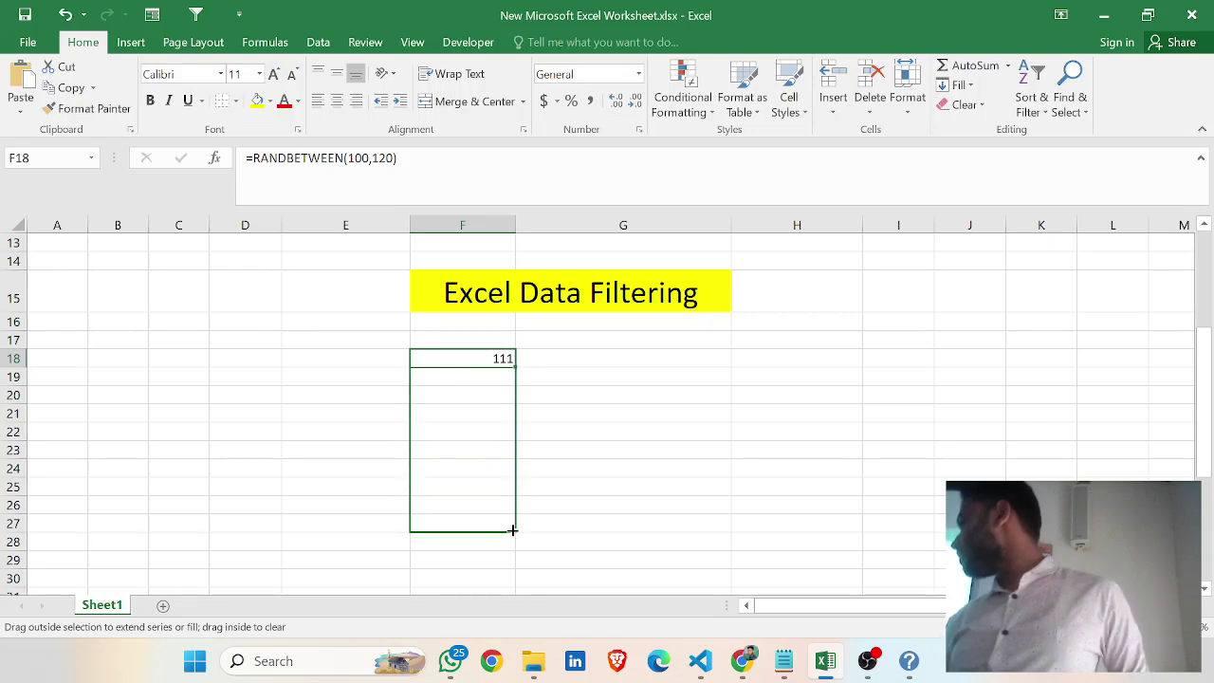
left_click(639, 465)
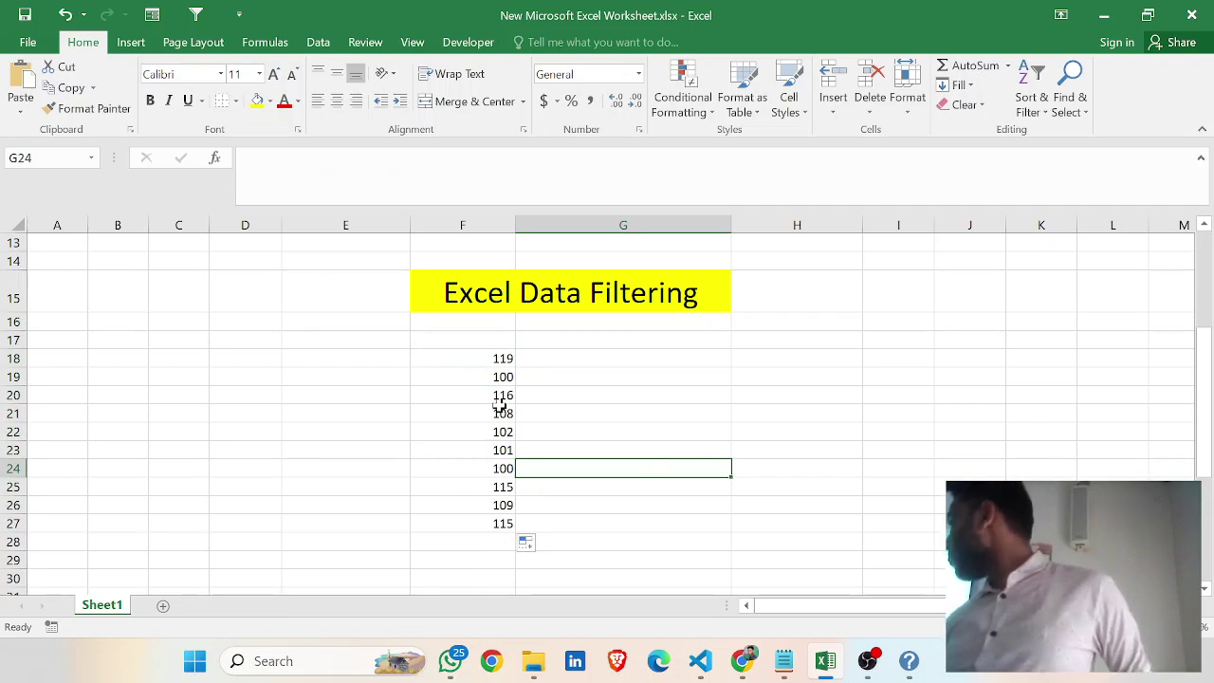
left_click(474, 362)
left_click_drag(474, 377, 1043, 541)
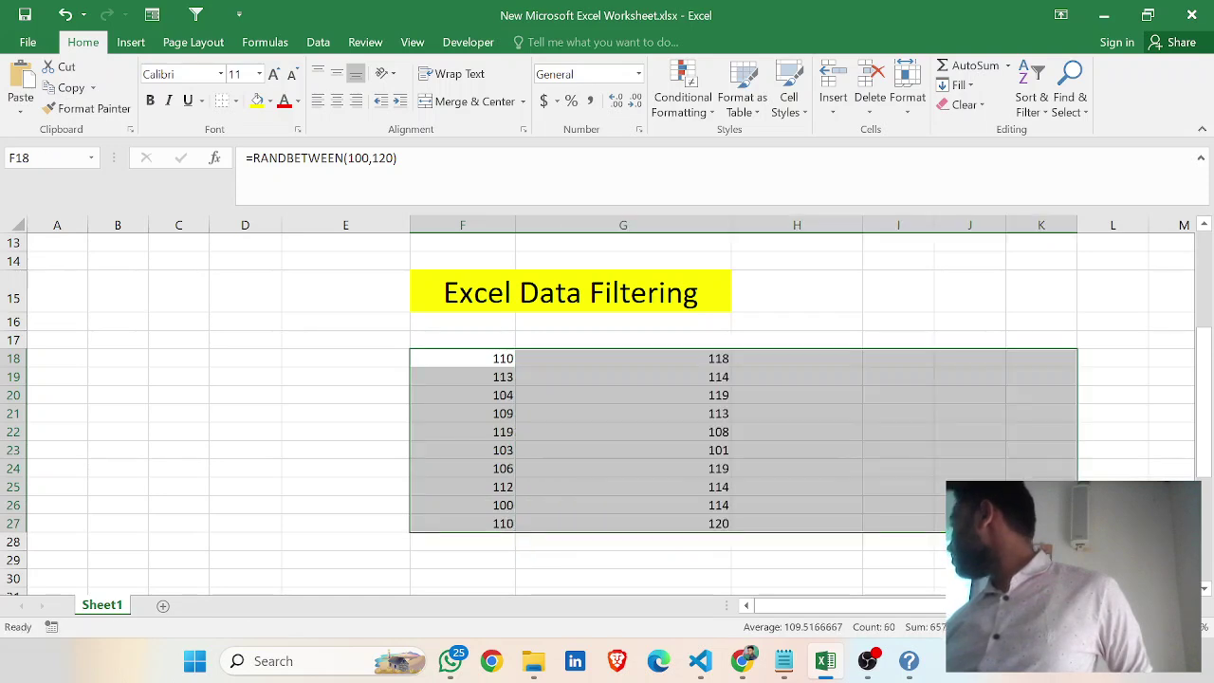
left_click(764, 557)
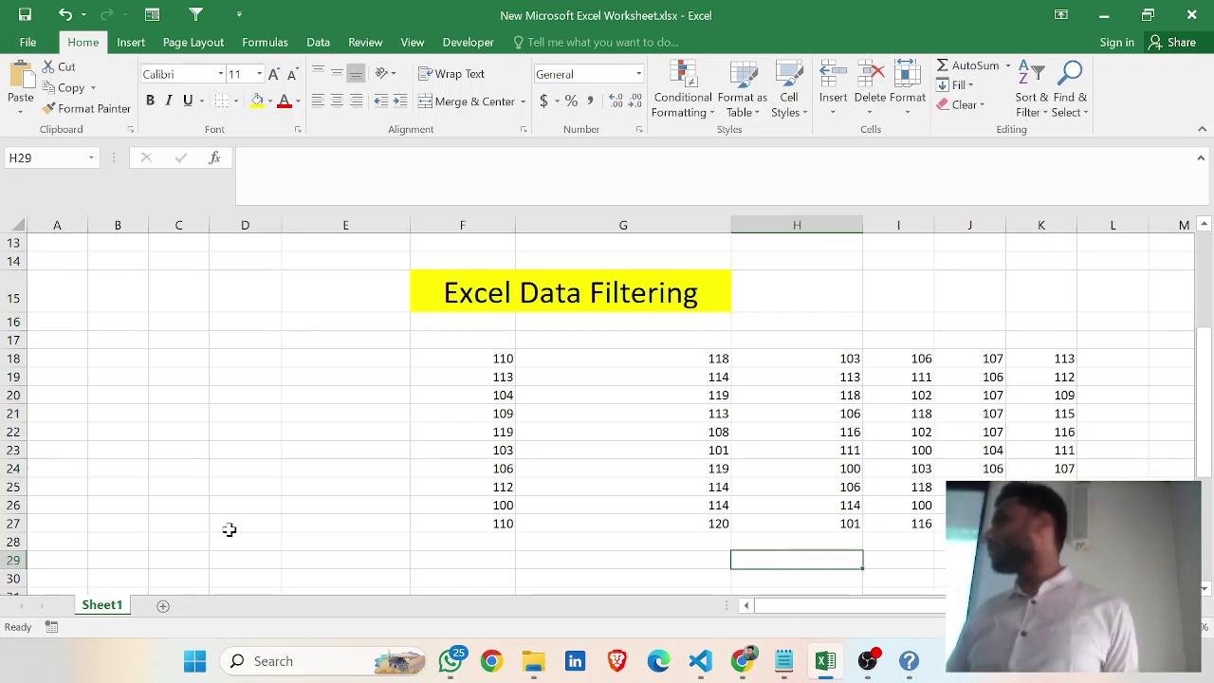
Clear the random numbers from the range F18:K28
left_click_drag(415, 351, 1049, 525)
left_click(1048, 525)
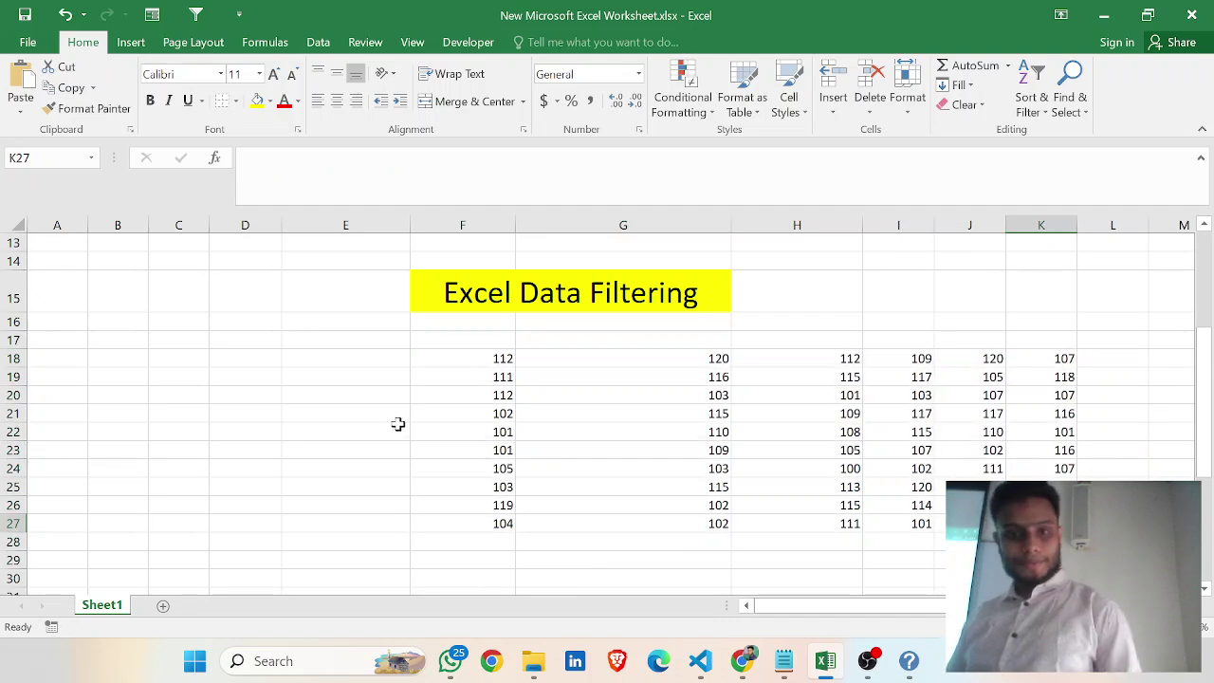
left_click_drag(445, 360, 1053, 541)
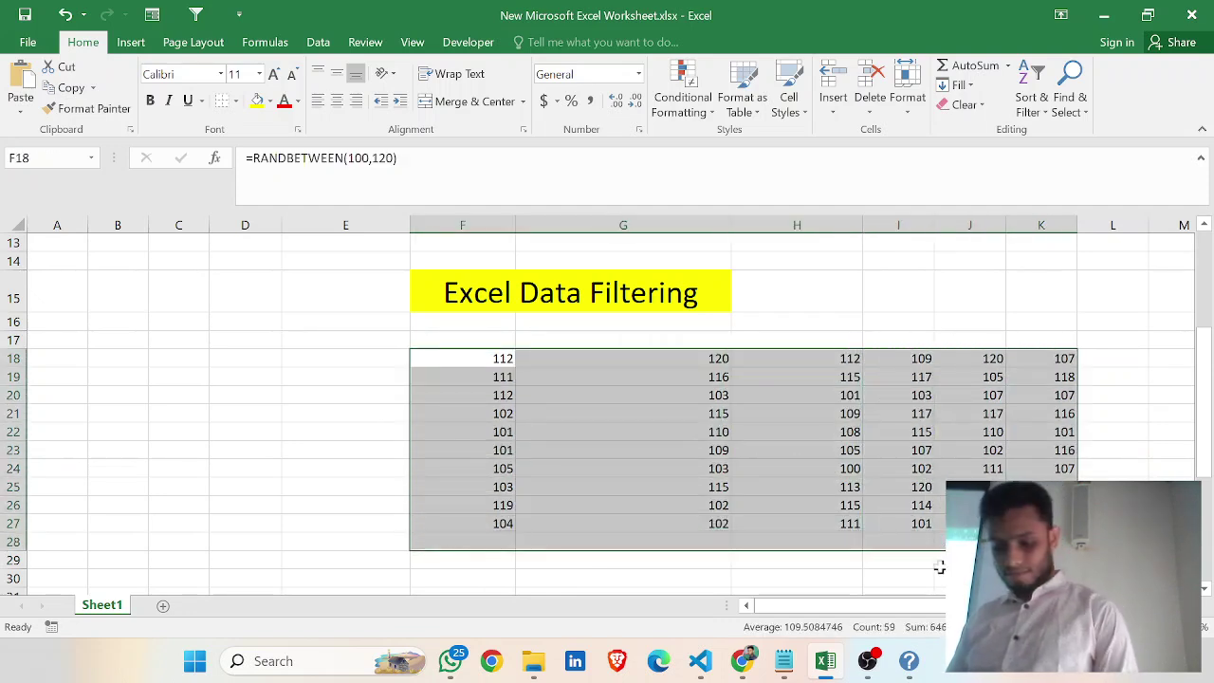
key("Delete")
Enter the formula =RANDBETWEEN(1001,19999) in cell F18
left_click(463, 356)
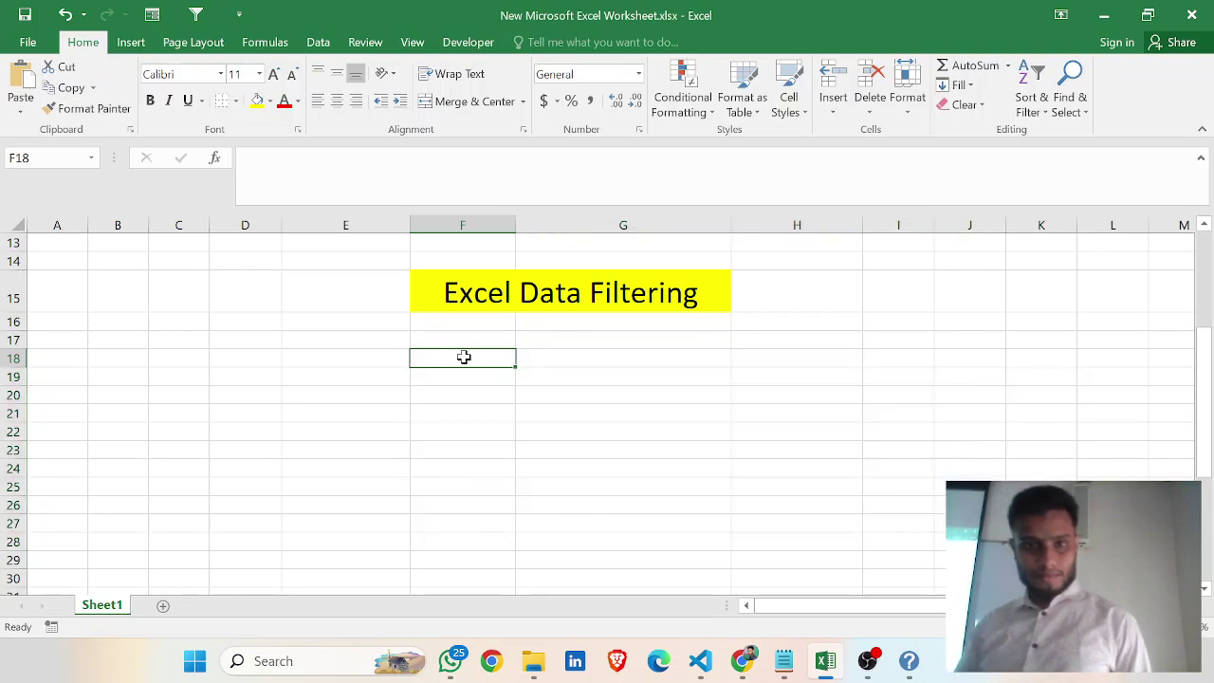
type("=rand")
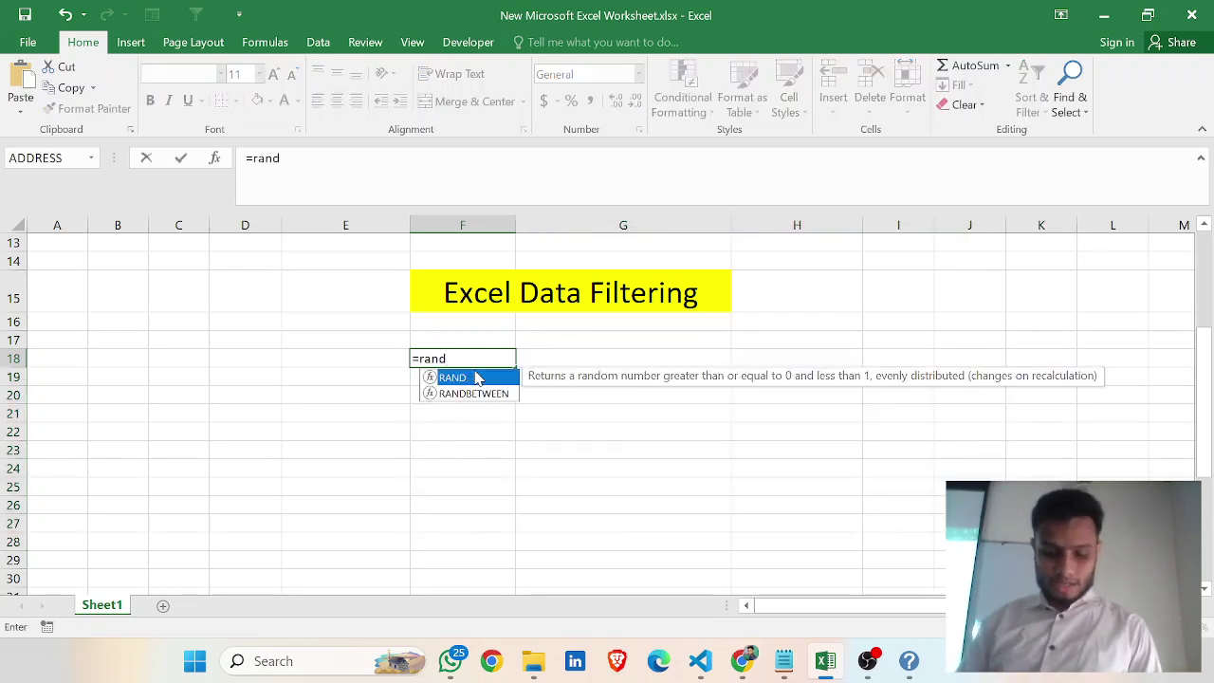
key("Down")
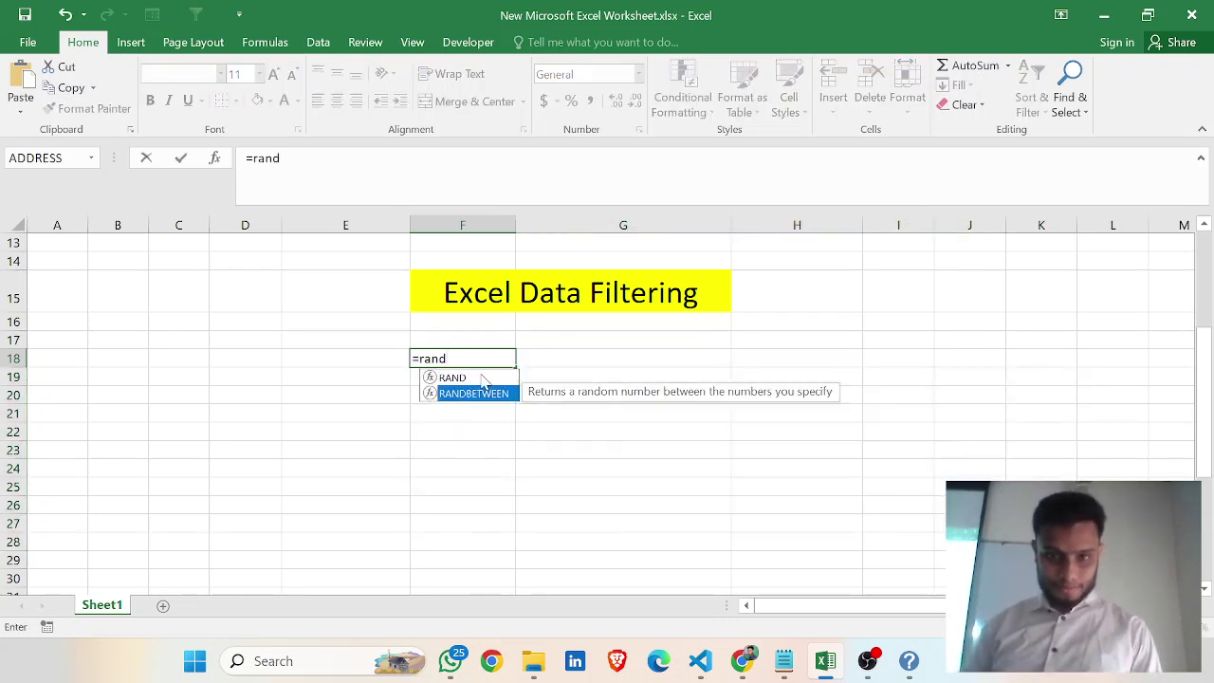
double_click(493, 393)
type("10001")
key("BackSpace")
type("1,")
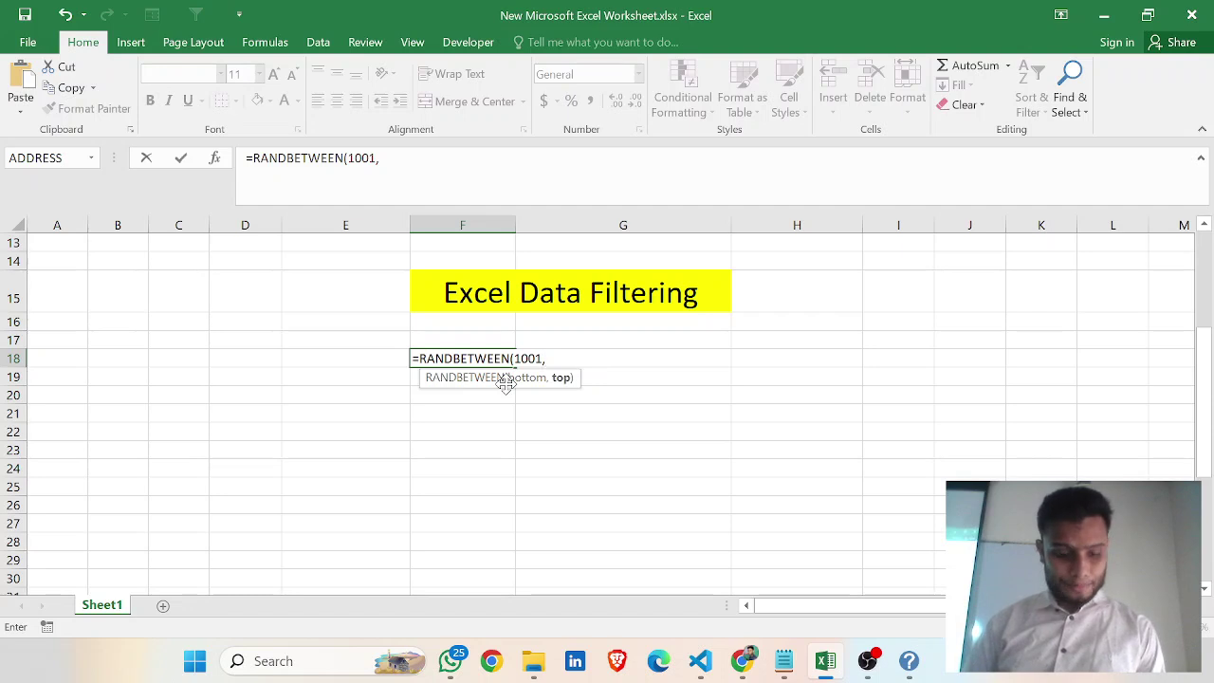
type("1999")
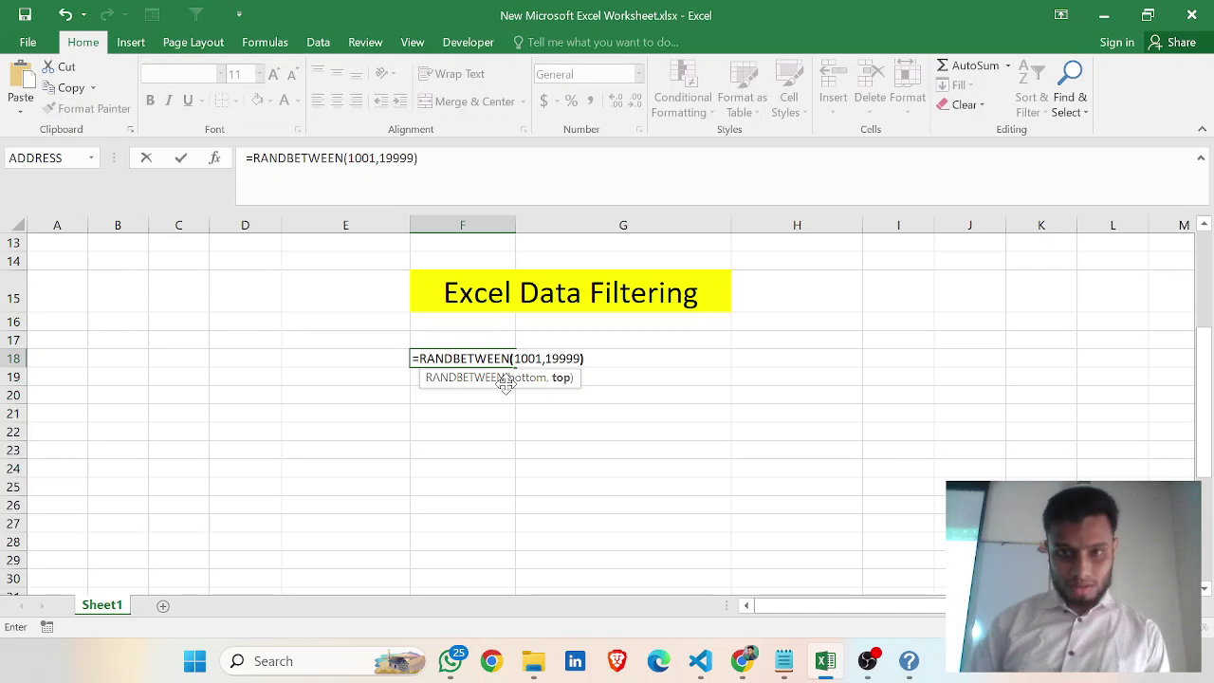
type("9)")
key("Return")
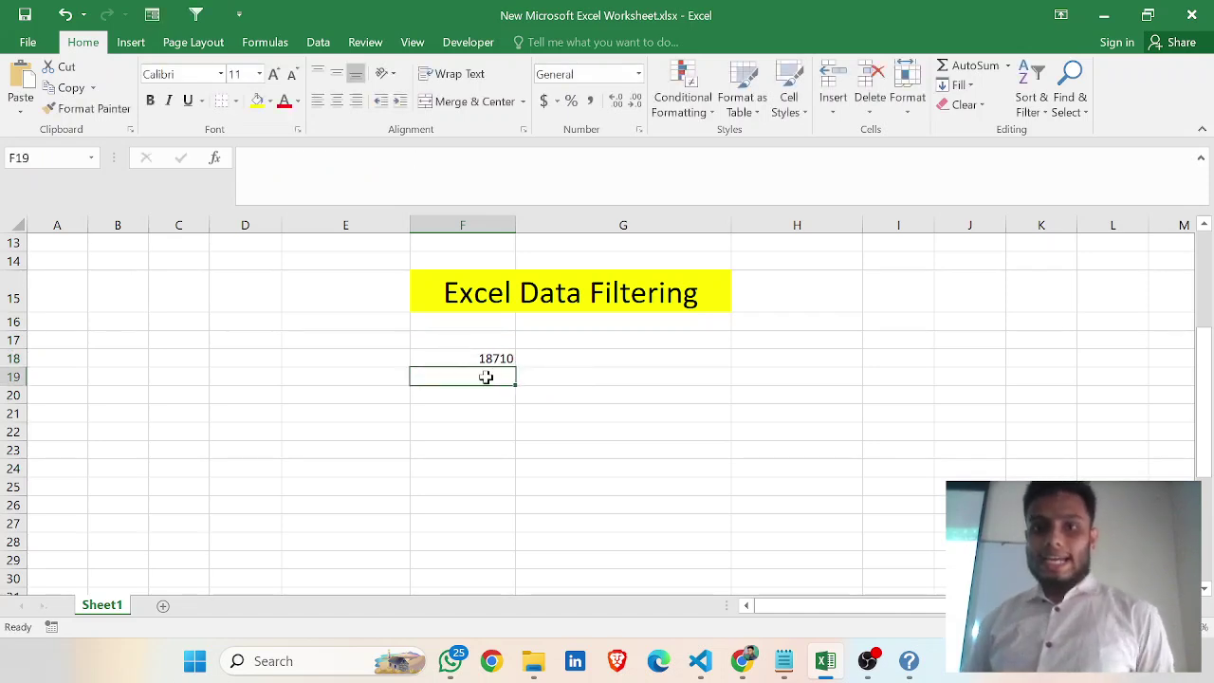
Fill the formula from F18 down to row 33 and across to column O, covering F18:O33
left_click(481, 360)
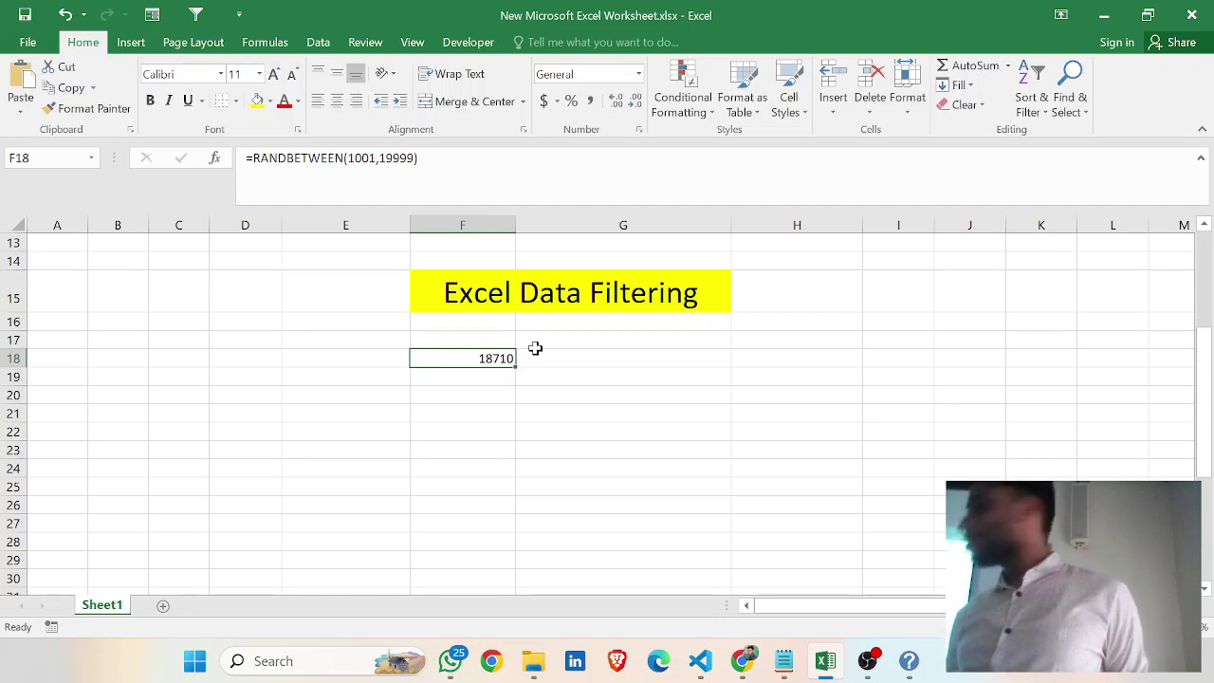
left_click_drag(516, 367, 553, 540)
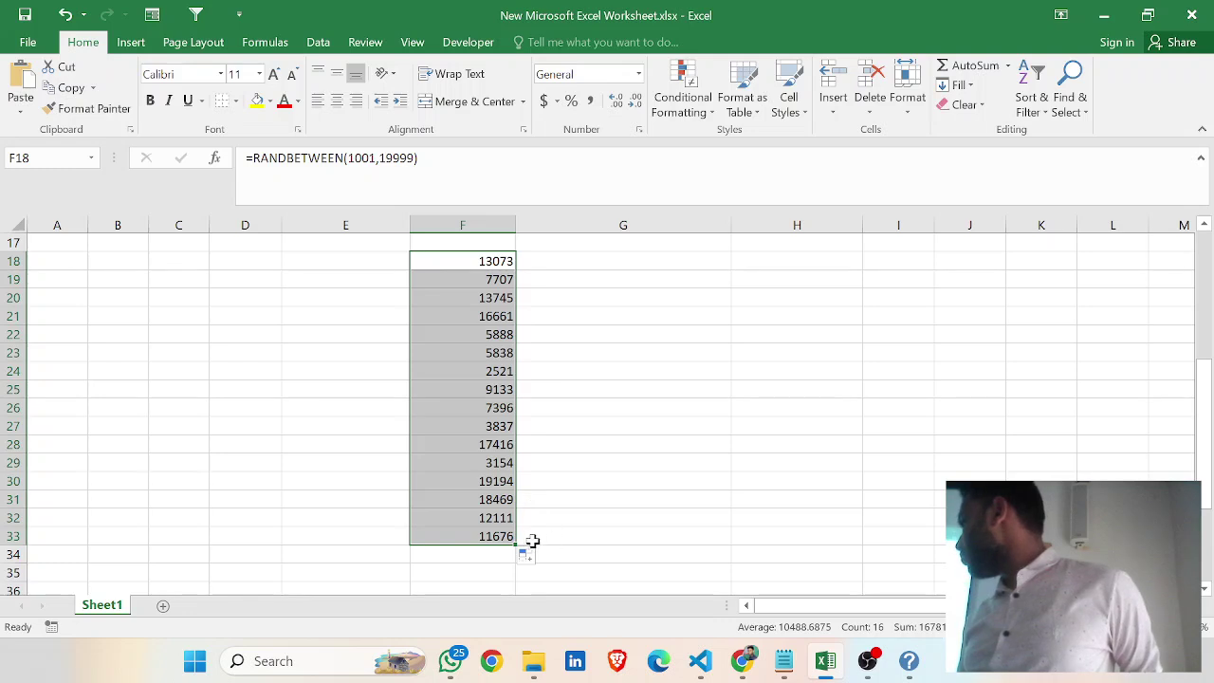
left_click_drag(515, 543, 590, 431)
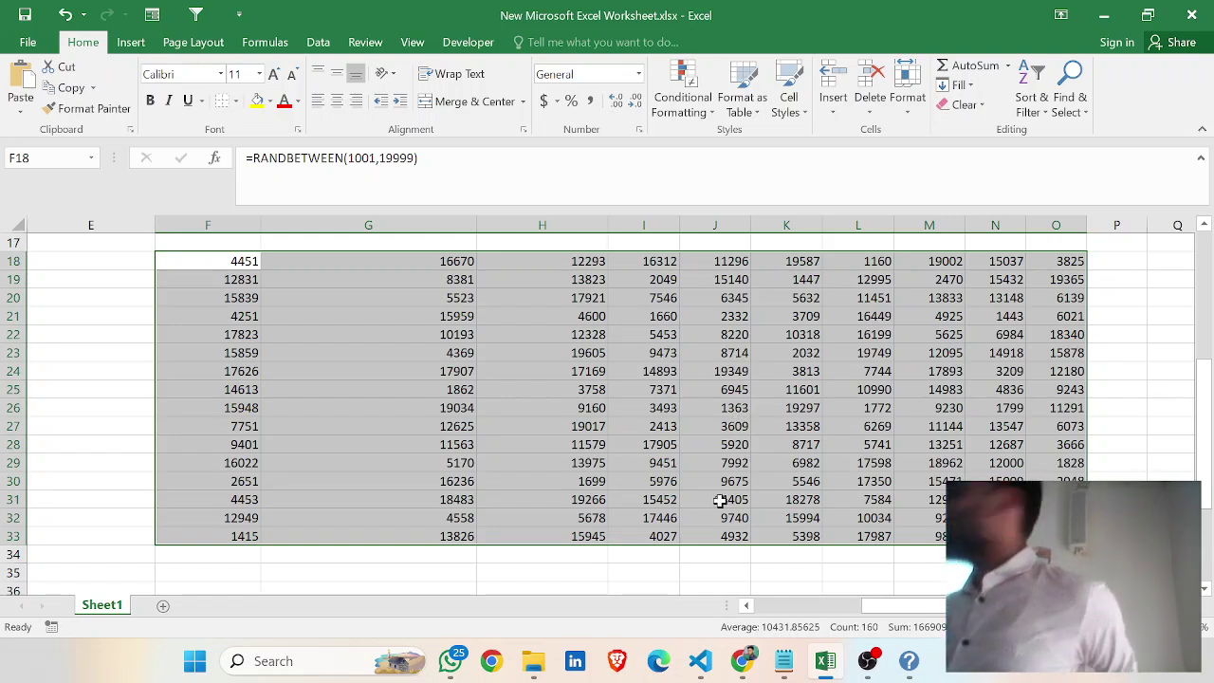
left_click(342, 336)
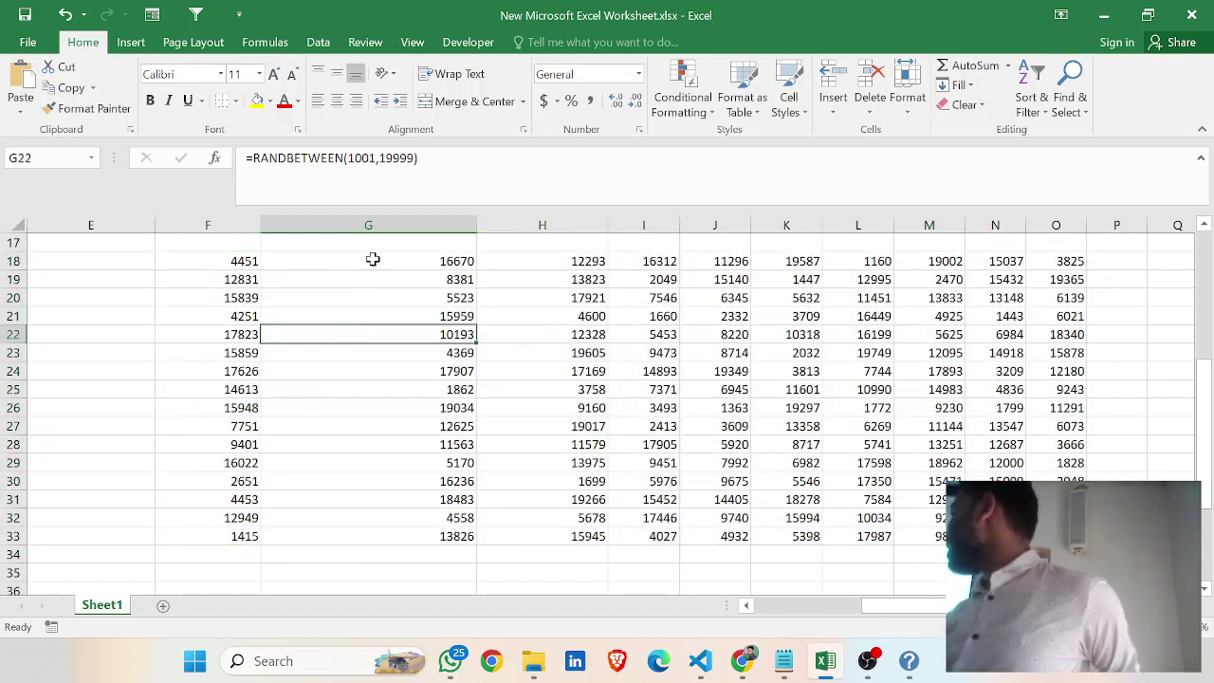
left_click(235, 262)
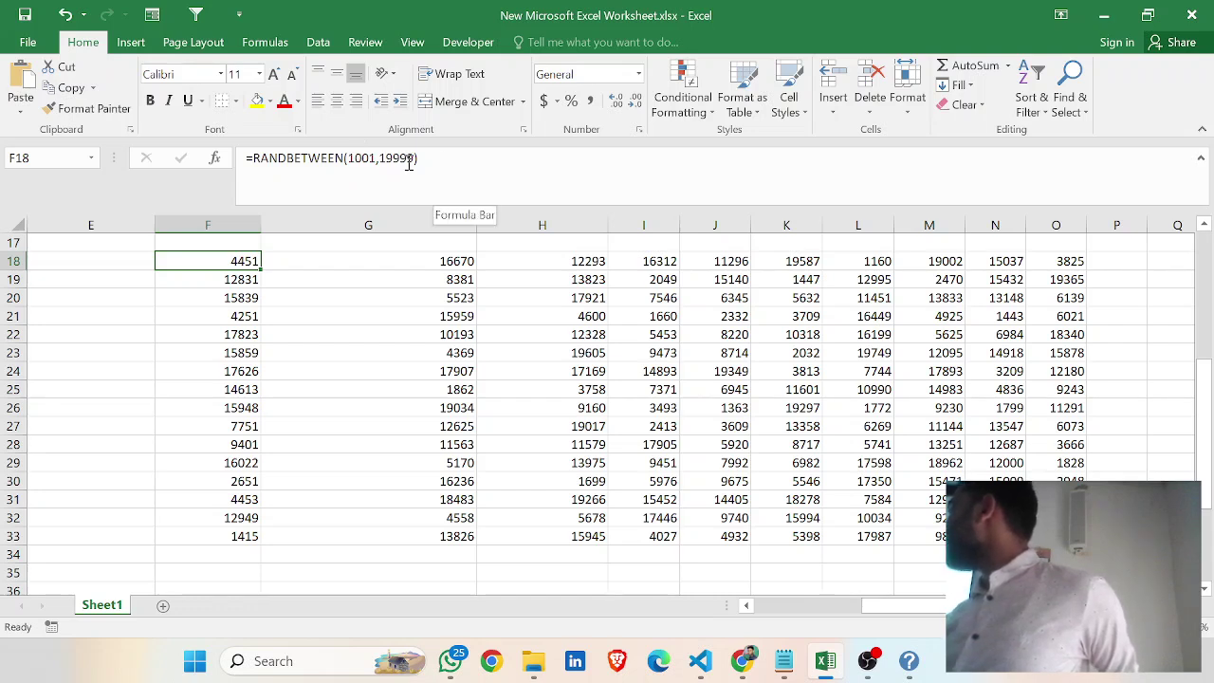
left_click(674, 315)
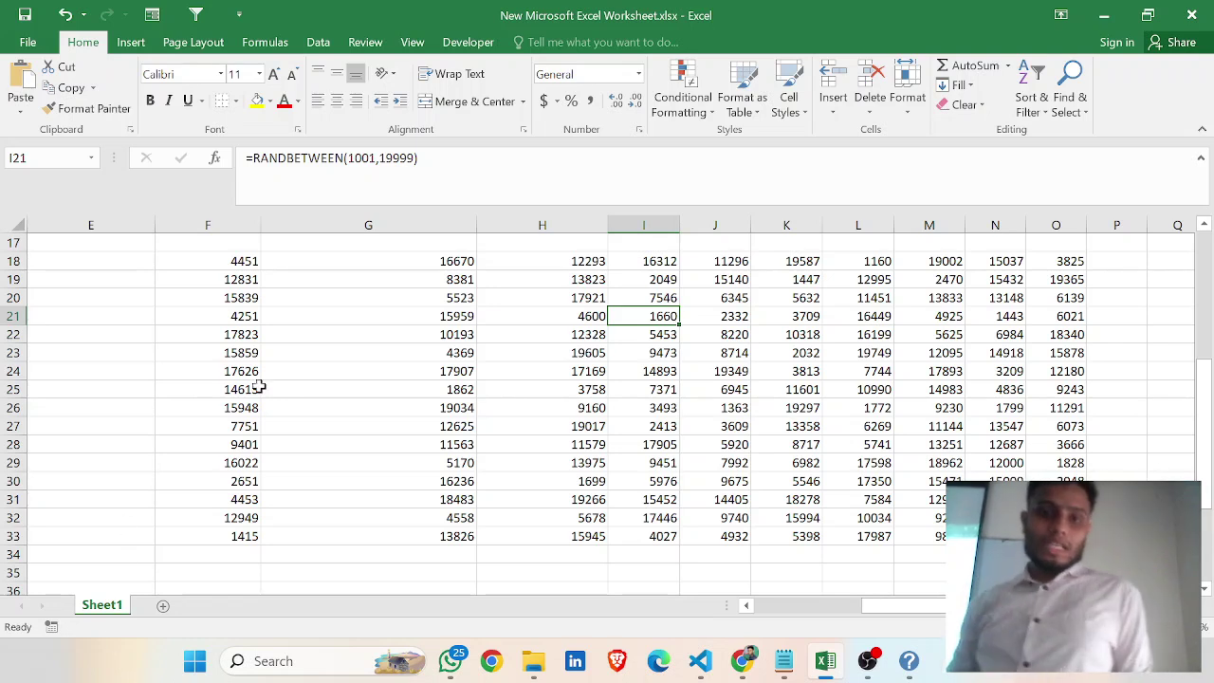
Narrow column G to about half its width
left_click(473, 239)
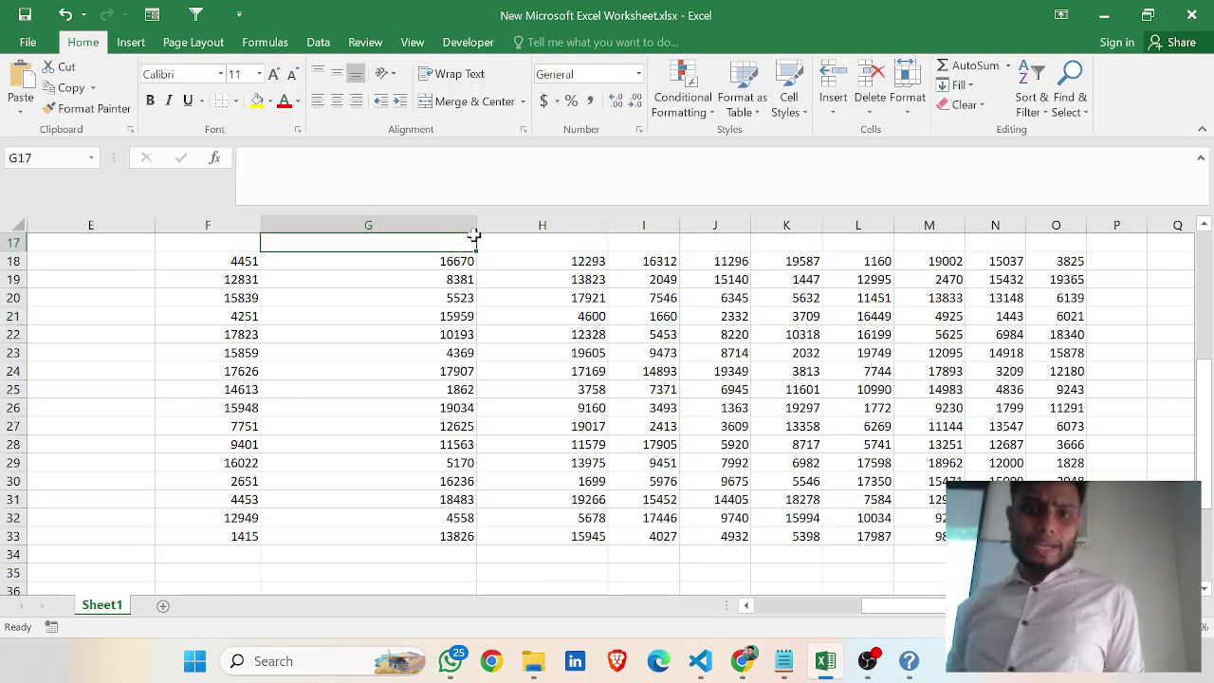
left_click_drag(469, 229, 374, 231)
left_click(458, 331)
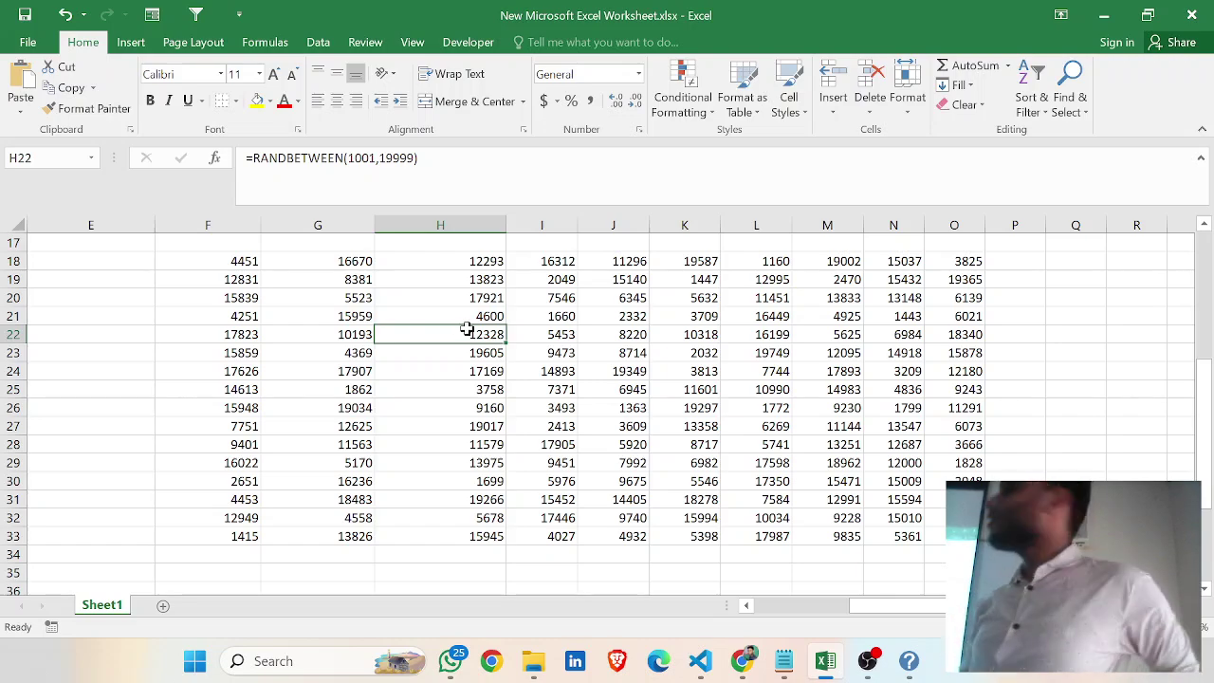
left_click(1017, 265)
scroll(769, 300, "up", 1)
scroll(705, 329, "down", 1)
scroll(598, 350, "up", 1)
scroll(598, 352, "down", 1)
scroll(598, 352, "down", 1)
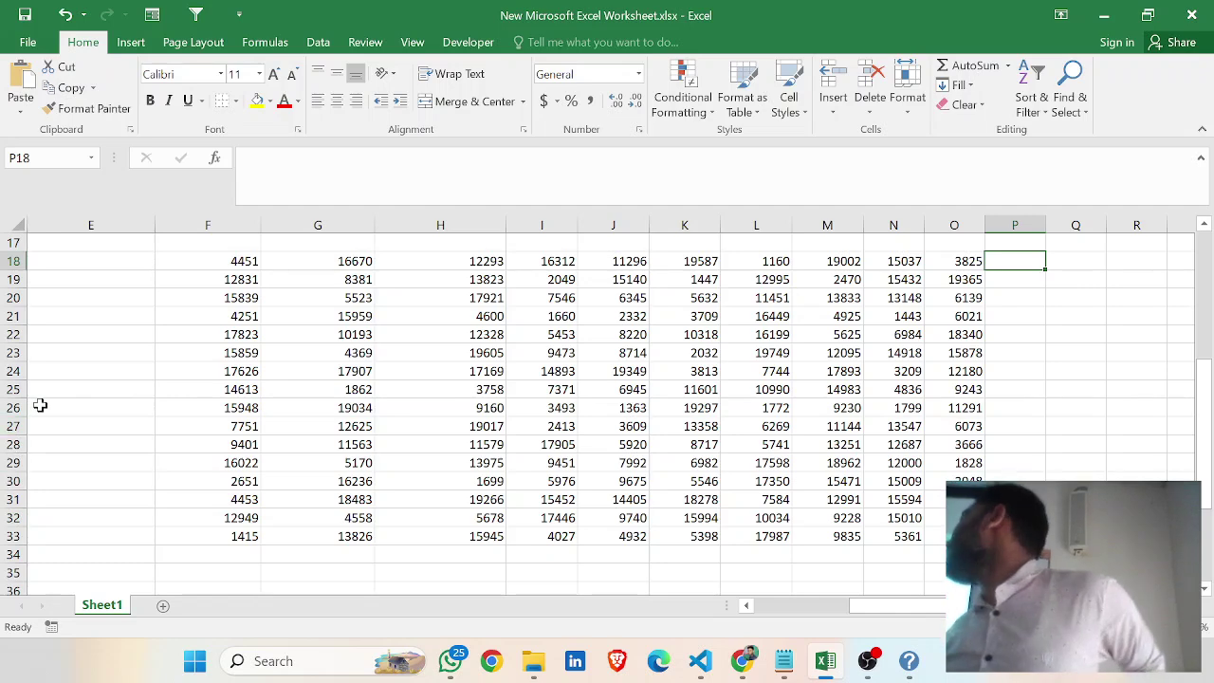
Enter the label "sum" in cell E18 beside the first row of random numbers
left_click(12, 260)
left_click(76, 261)
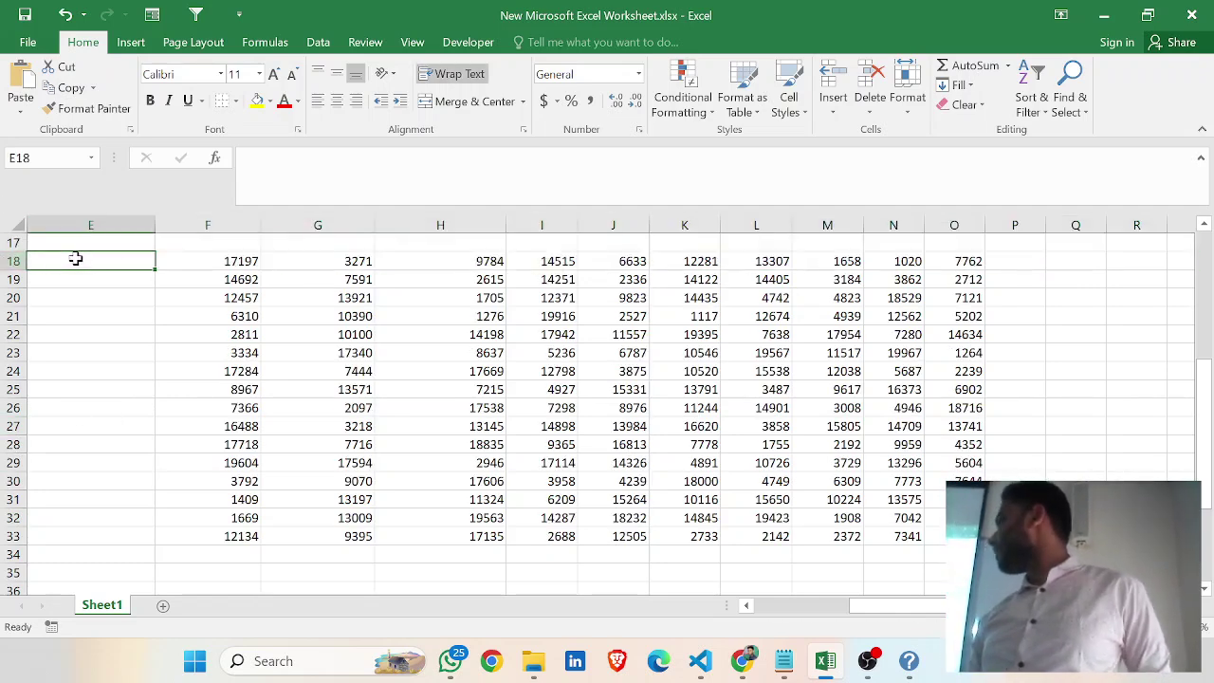
type("sum")
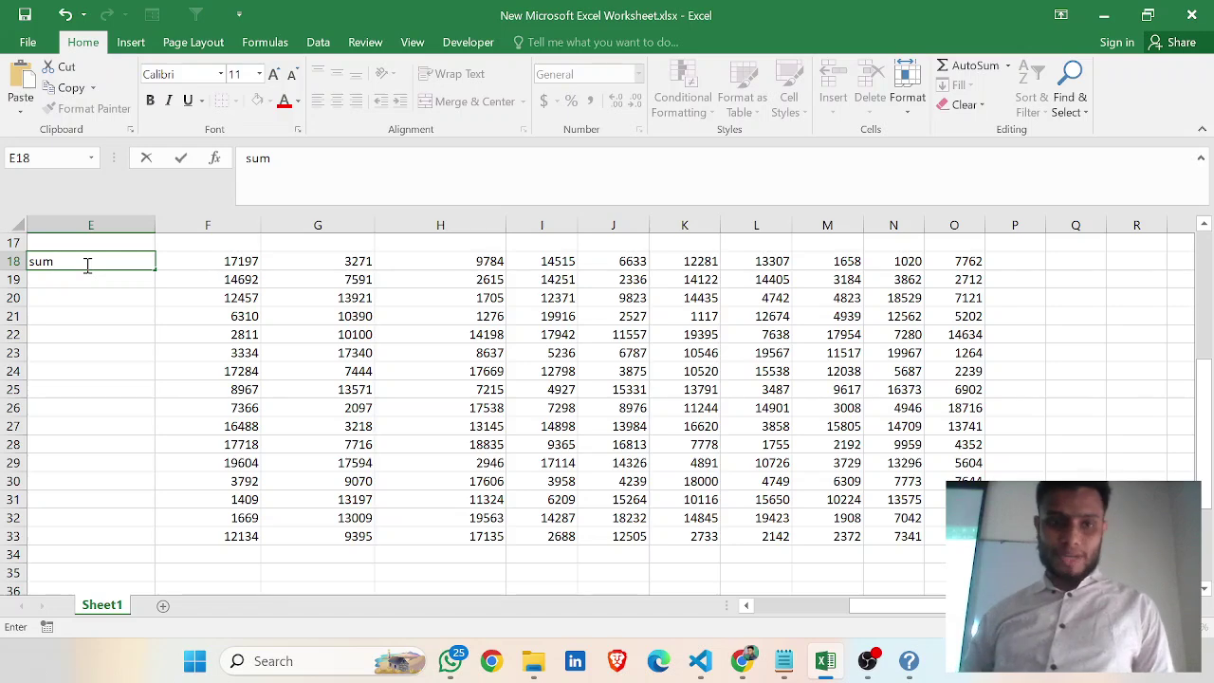
left_click(197, 314)
left_click(258, 261)
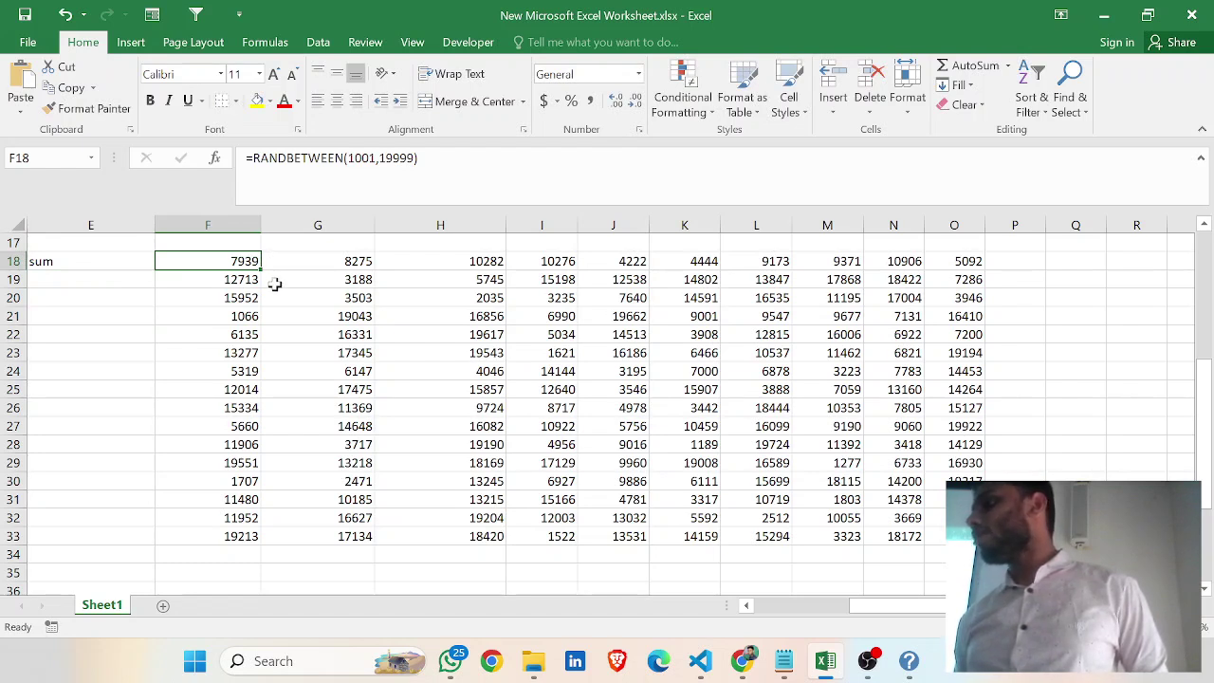
left_click(310, 298)
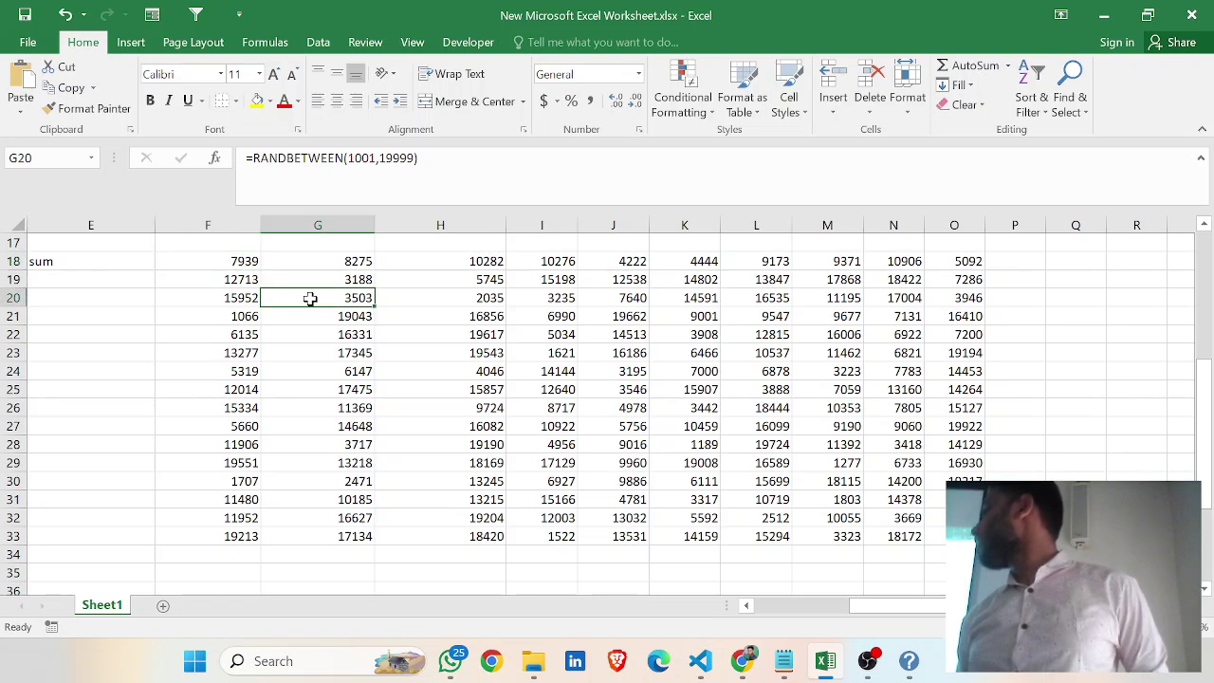
left_click(204, 263)
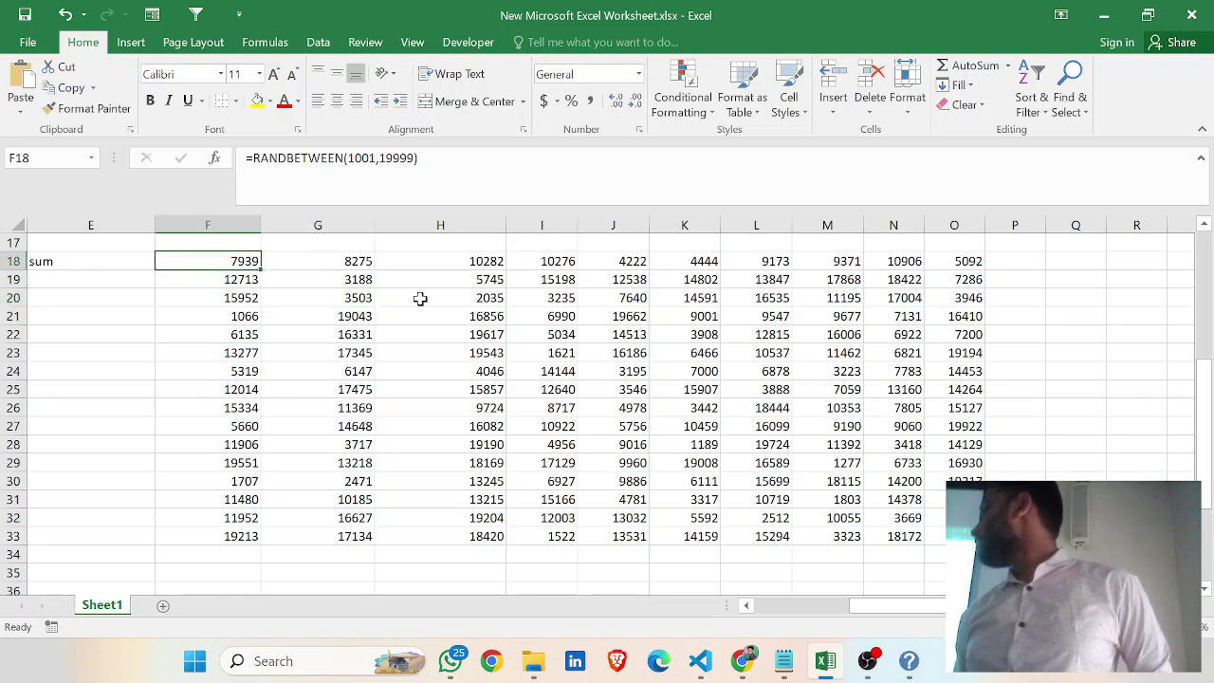
left_click(1004, 260)
left_click(12, 261)
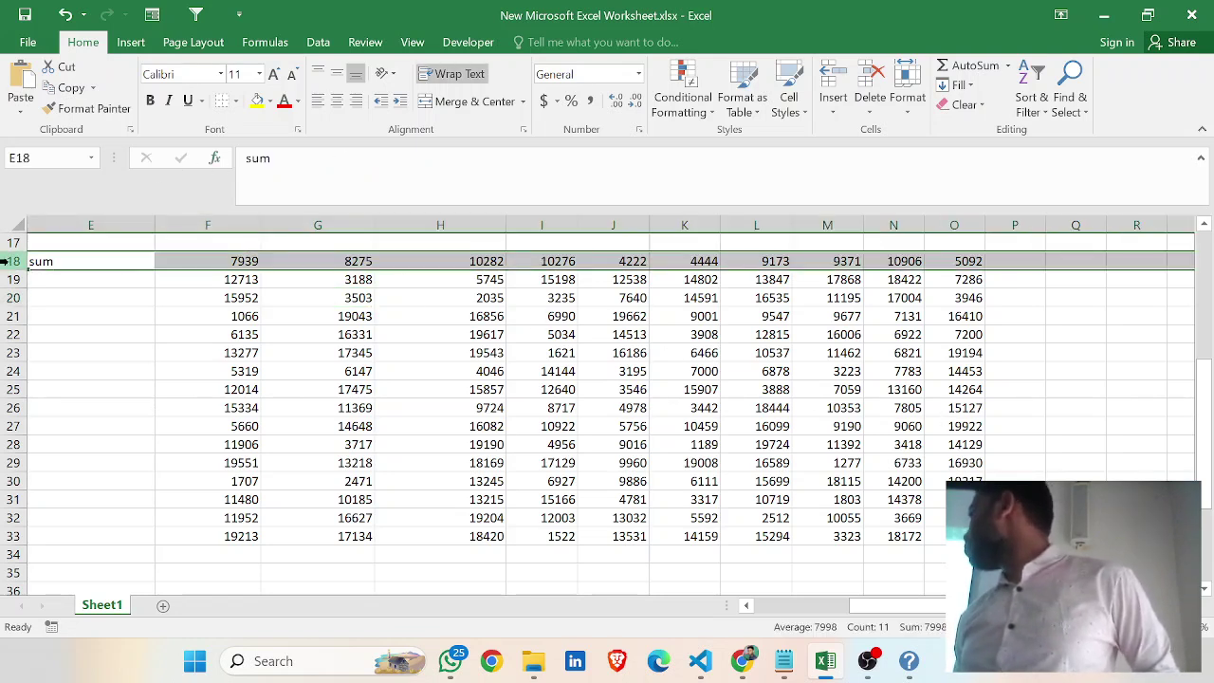
Enter =SUM(F18:O18) in cell P18 and fill it down to P33 to total each row of random numbers
left_click(995, 264)
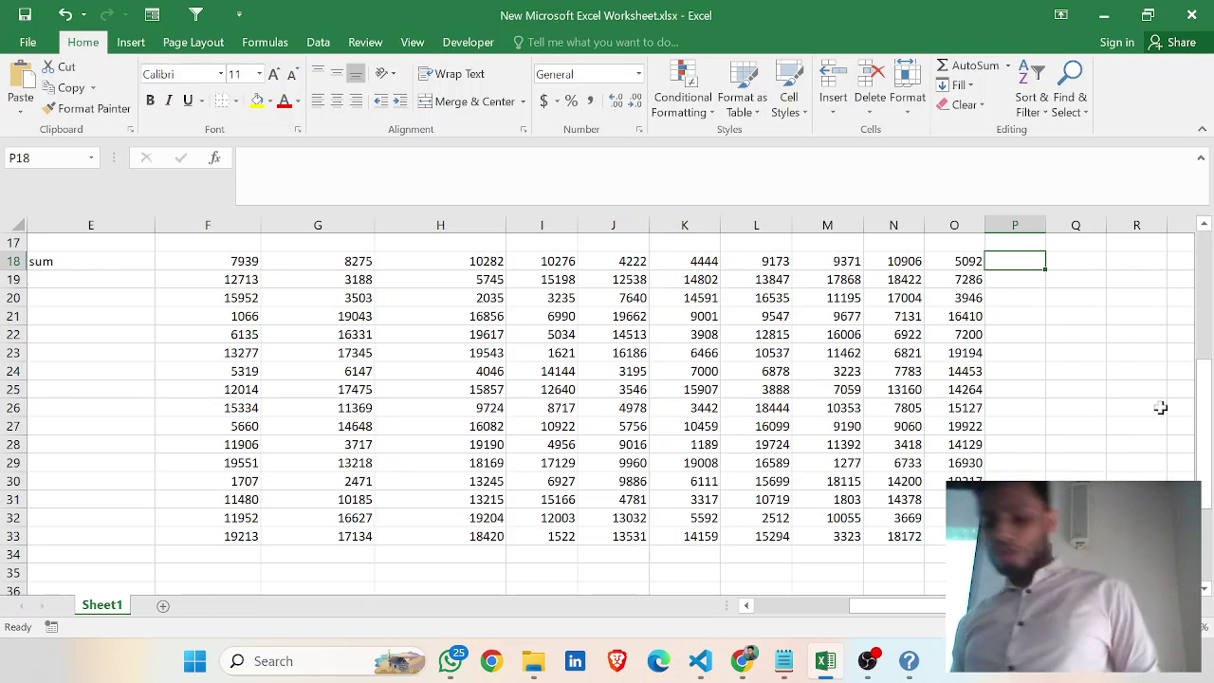
type("=su")
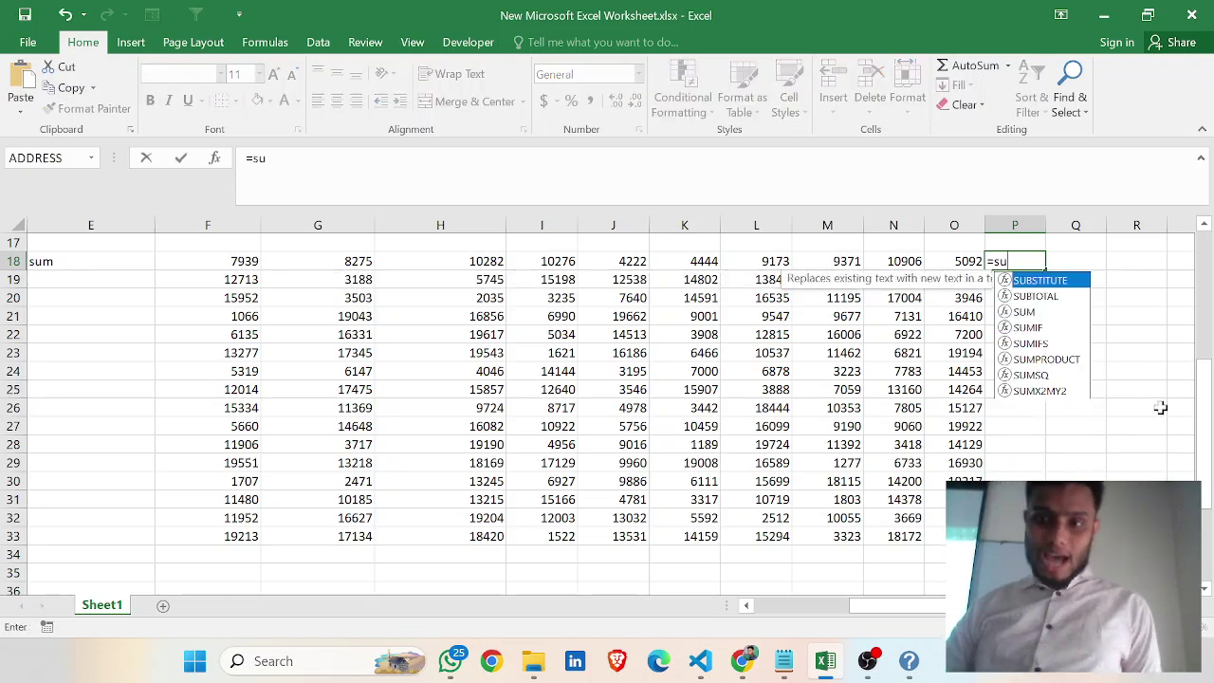
type("m(*")
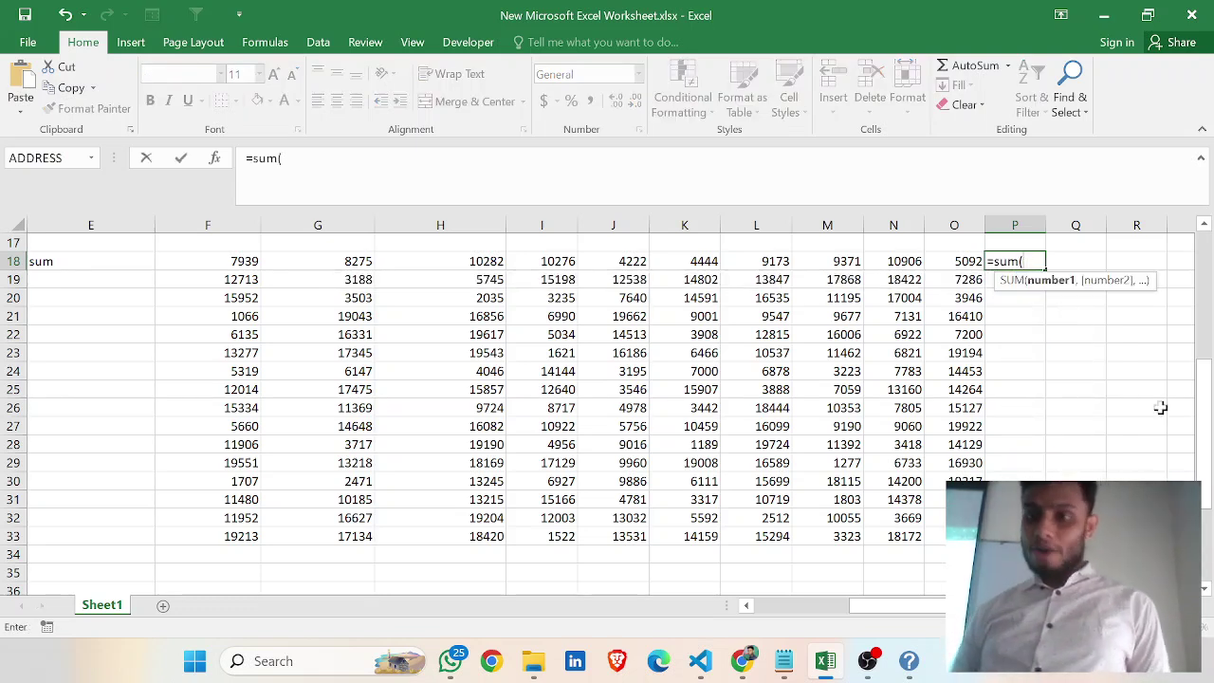
left_click(245, 264)
left_click_drag(245, 264, 944, 268)
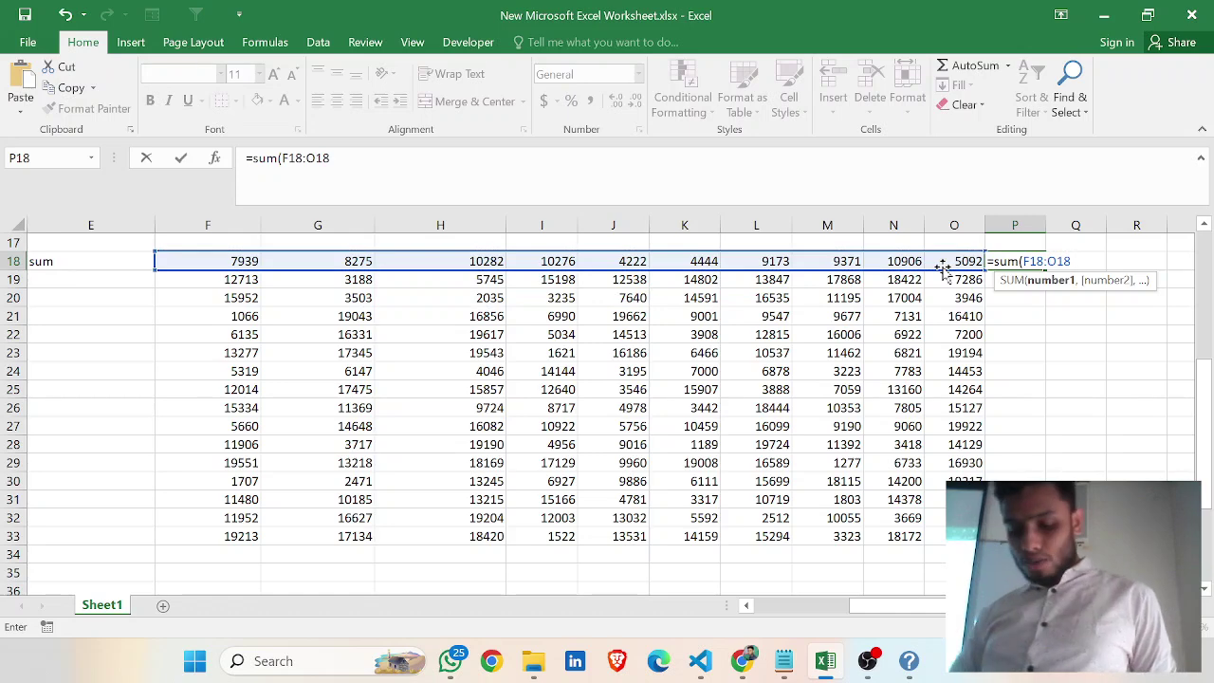
key("Return")
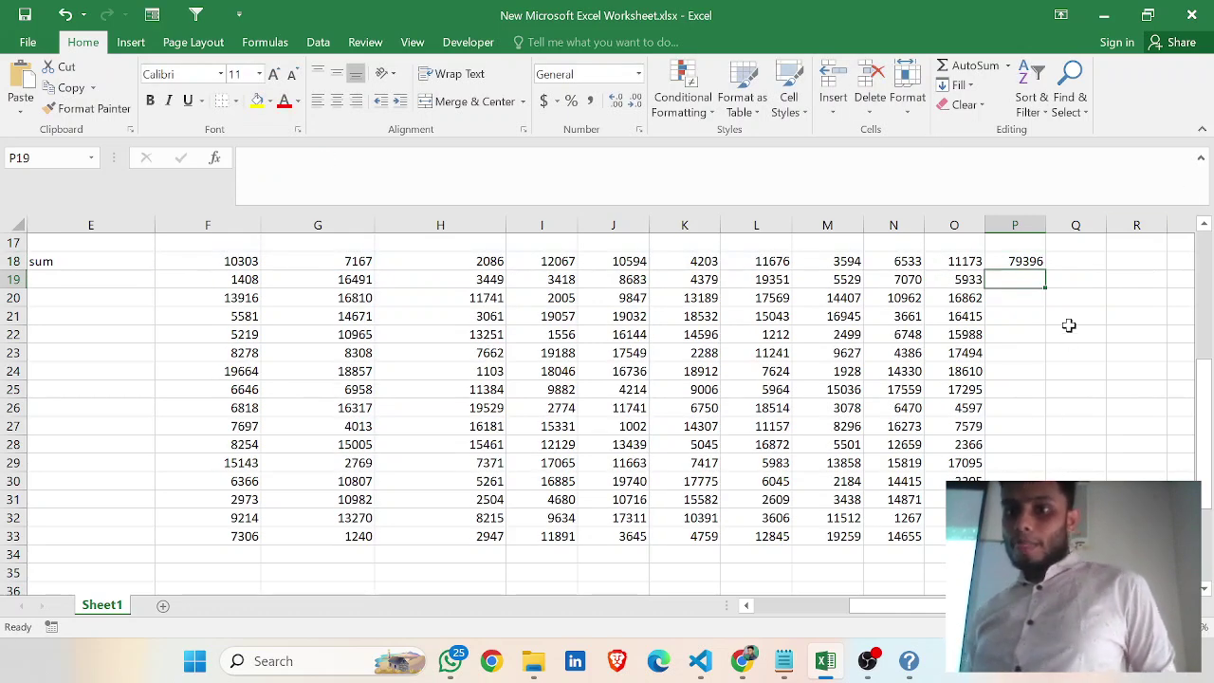
left_click(1021, 257)
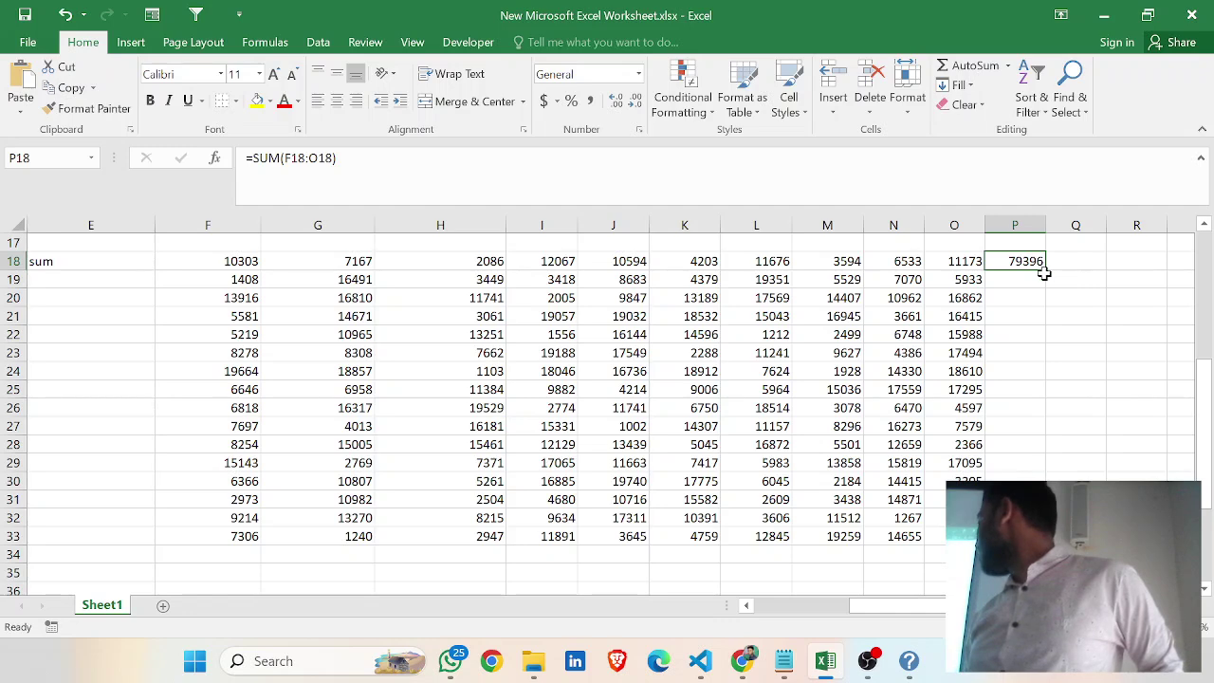
left_click_drag(1048, 269, 1015, 536)
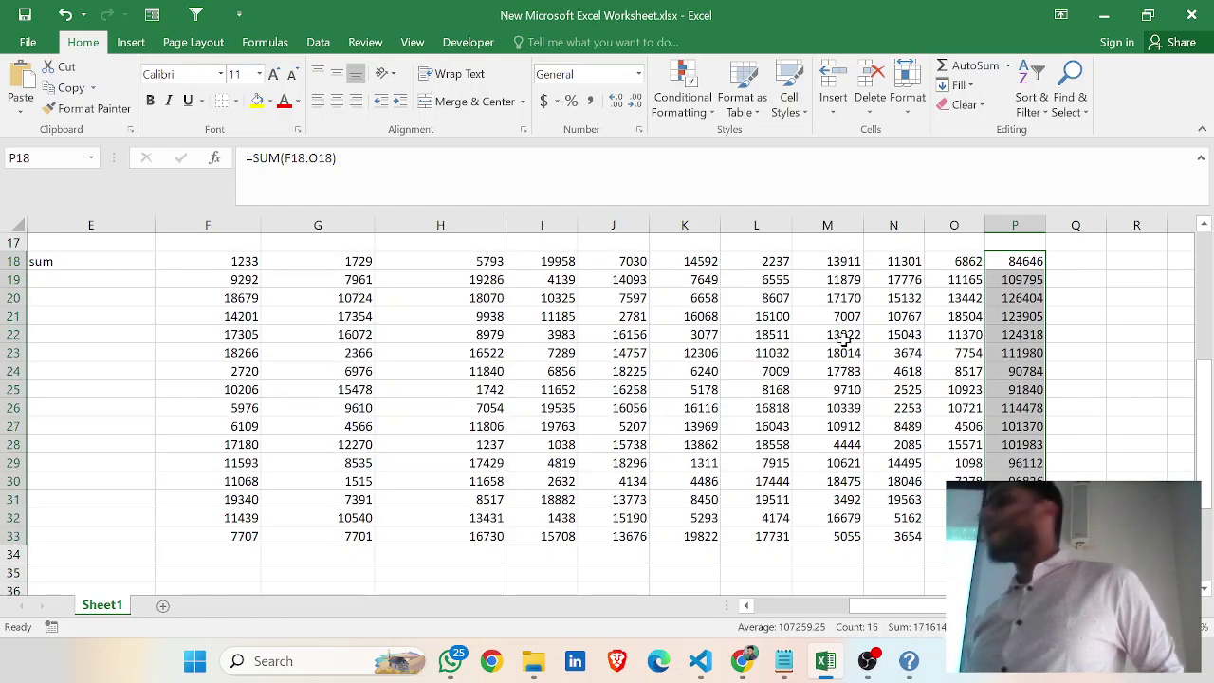
Replace the random-number formula in cell J22 with the reference =M27
left_click(693, 353)
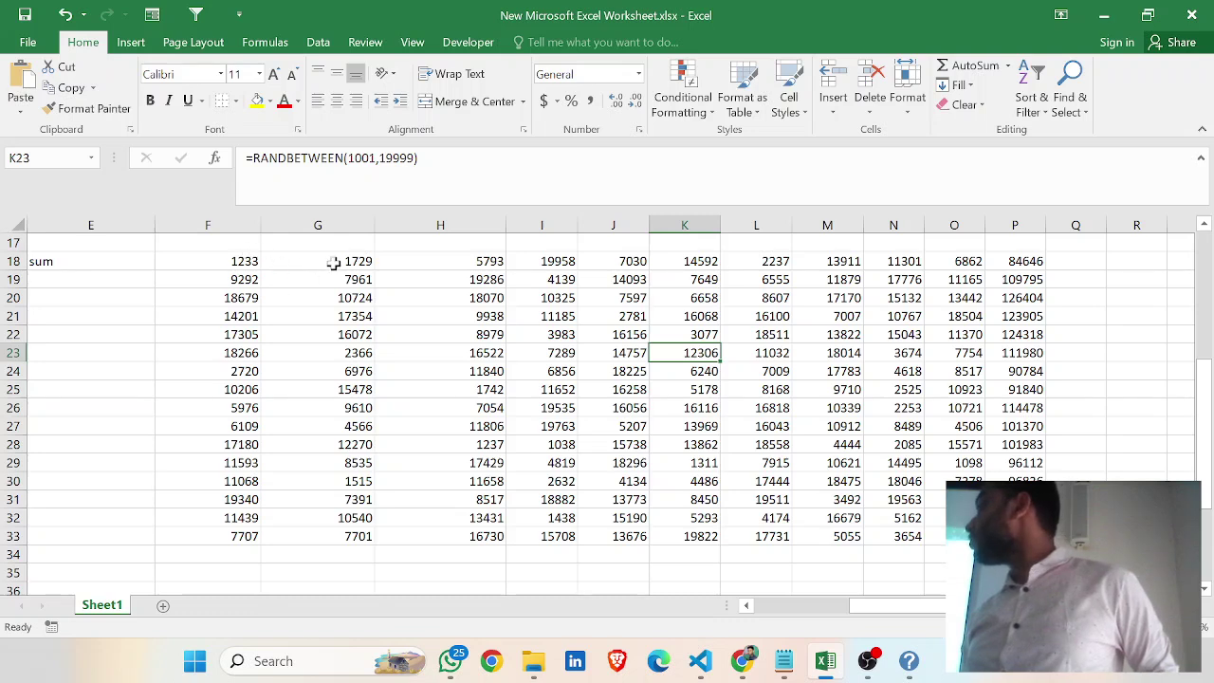
left_click(324, 265)
left_click(607, 334)
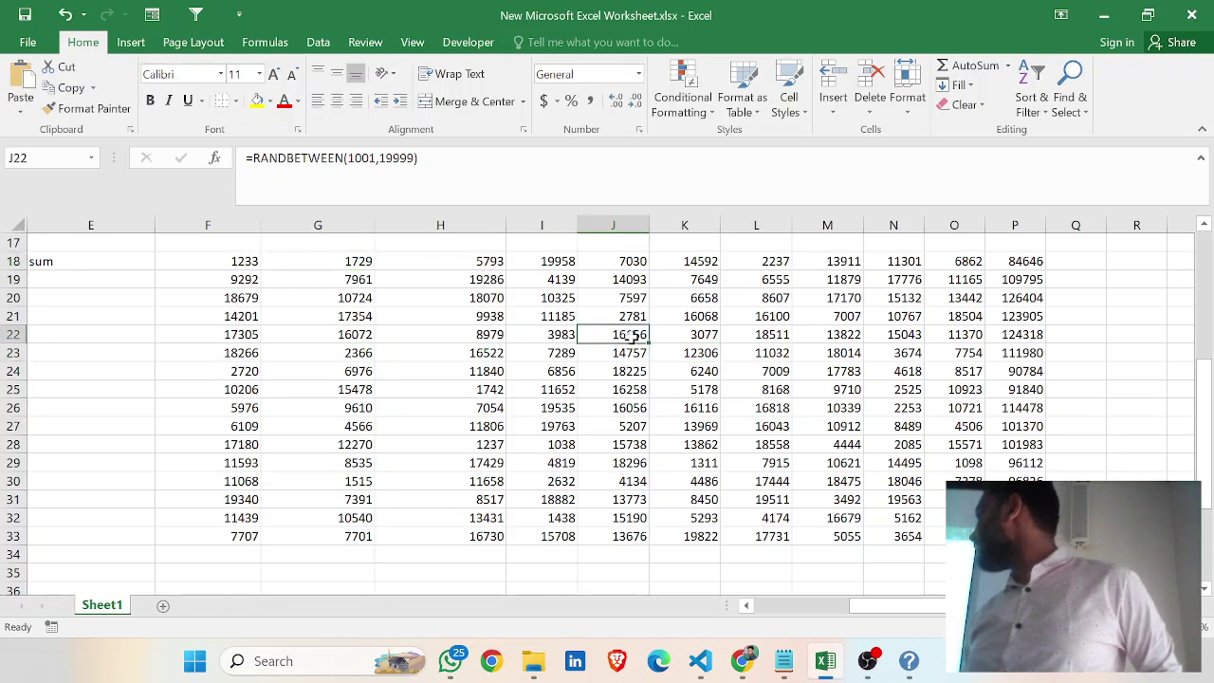
left_click(382, 158)
triple_click(438, 161)
type("=")
left_click(827, 426)
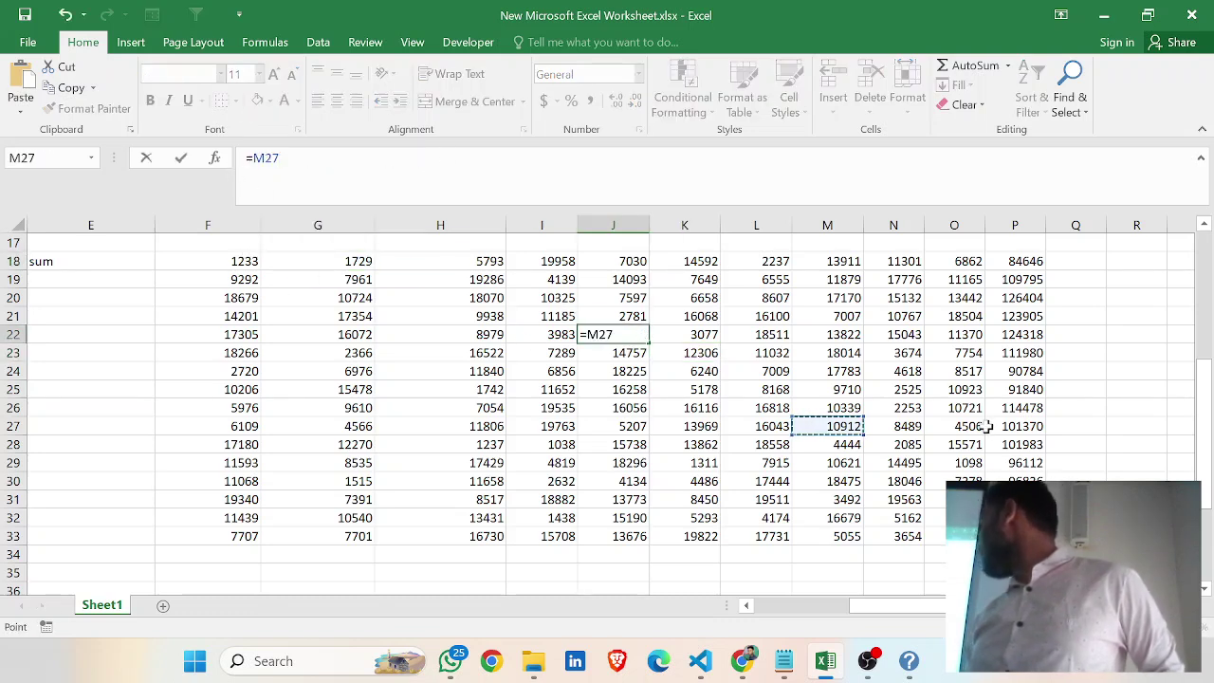
key("Return")
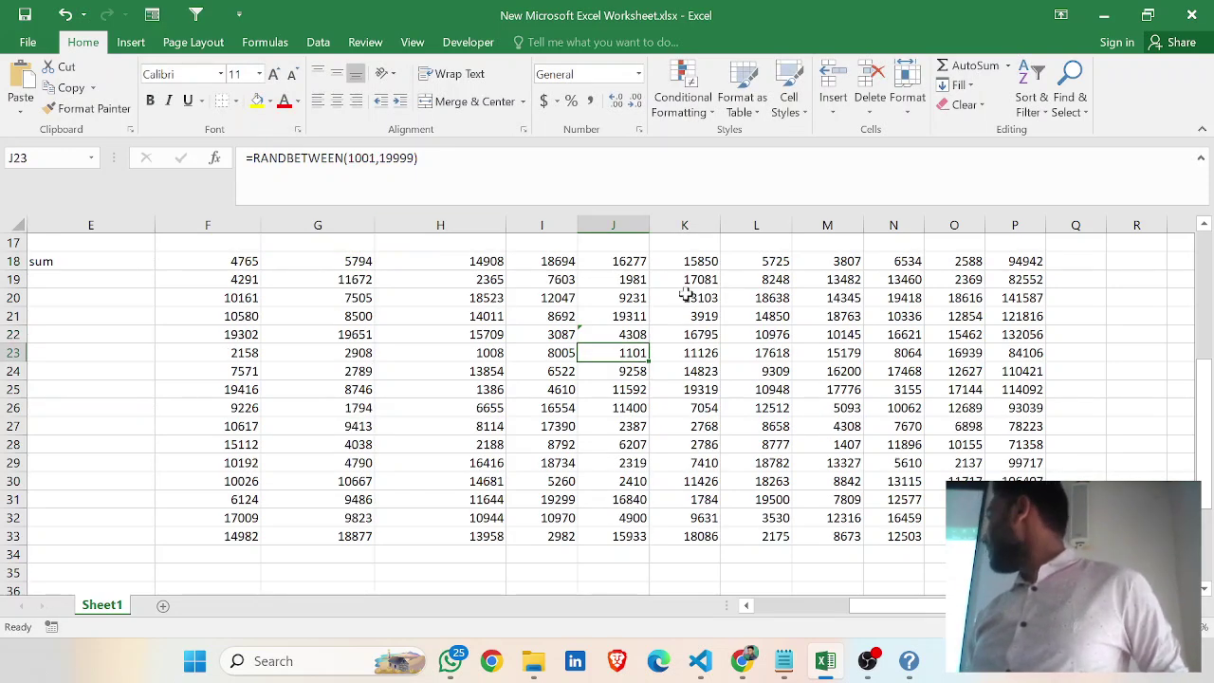
left_click(736, 297)
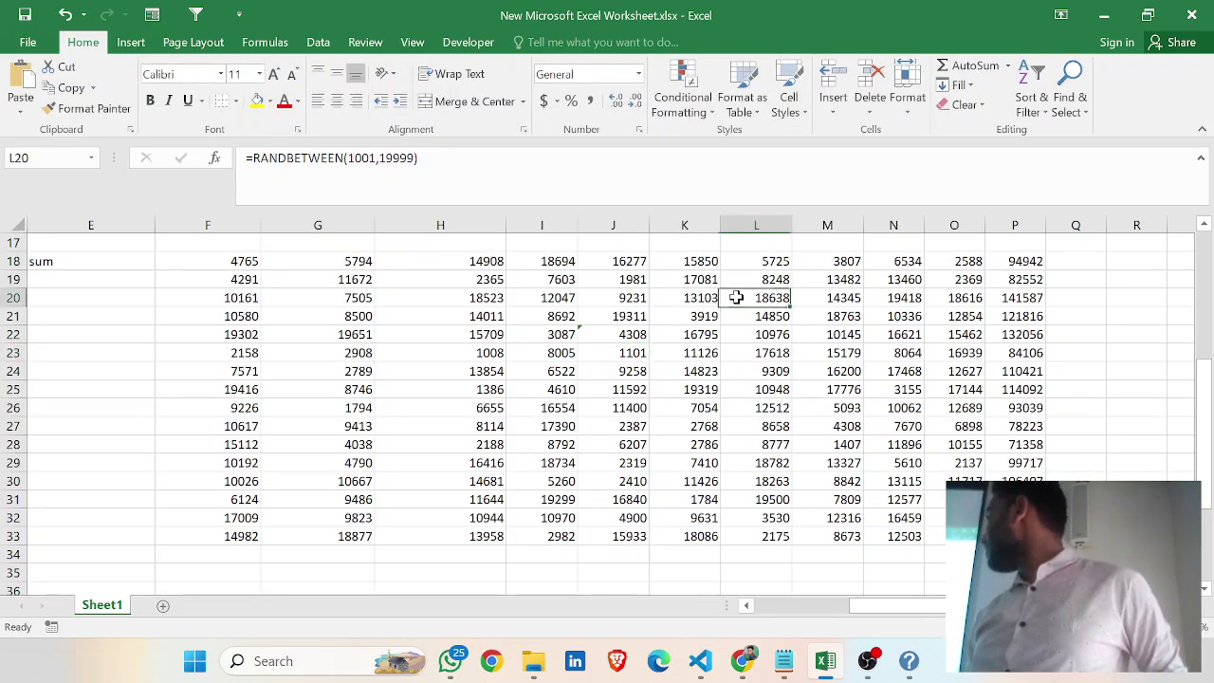
left_click(952, 373)
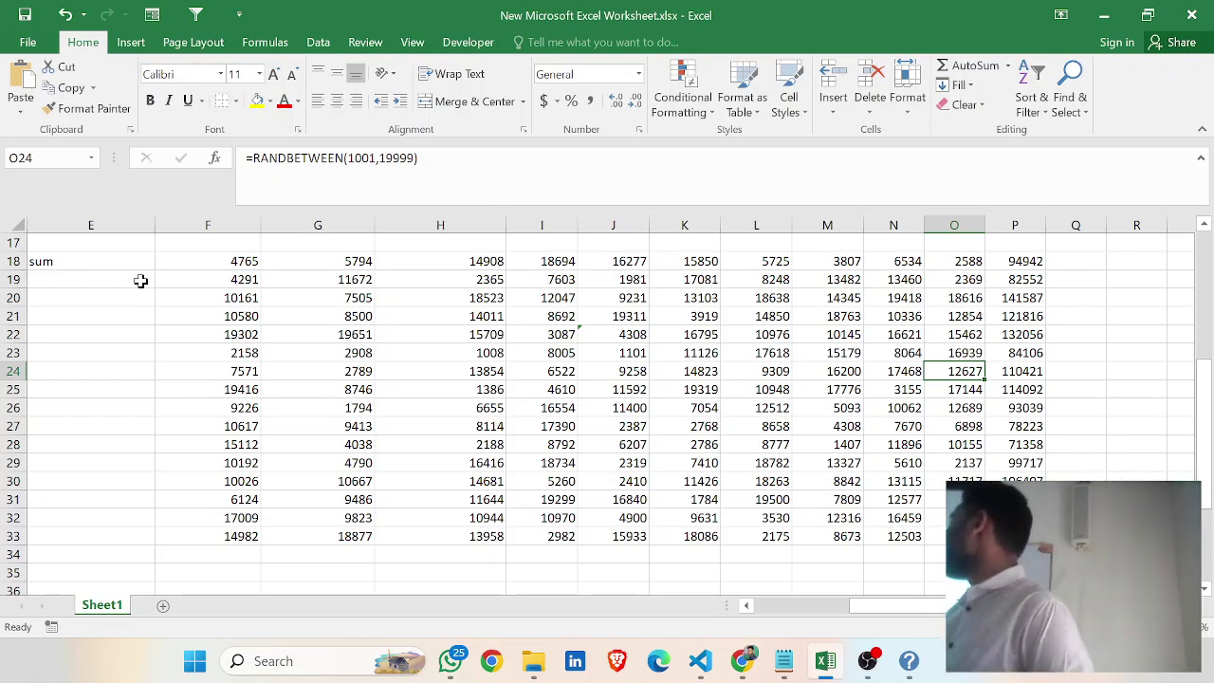
Copy the range F18:P33, including the random numbers and their row sums
left_click_drag(219, 258, 1015, 536)
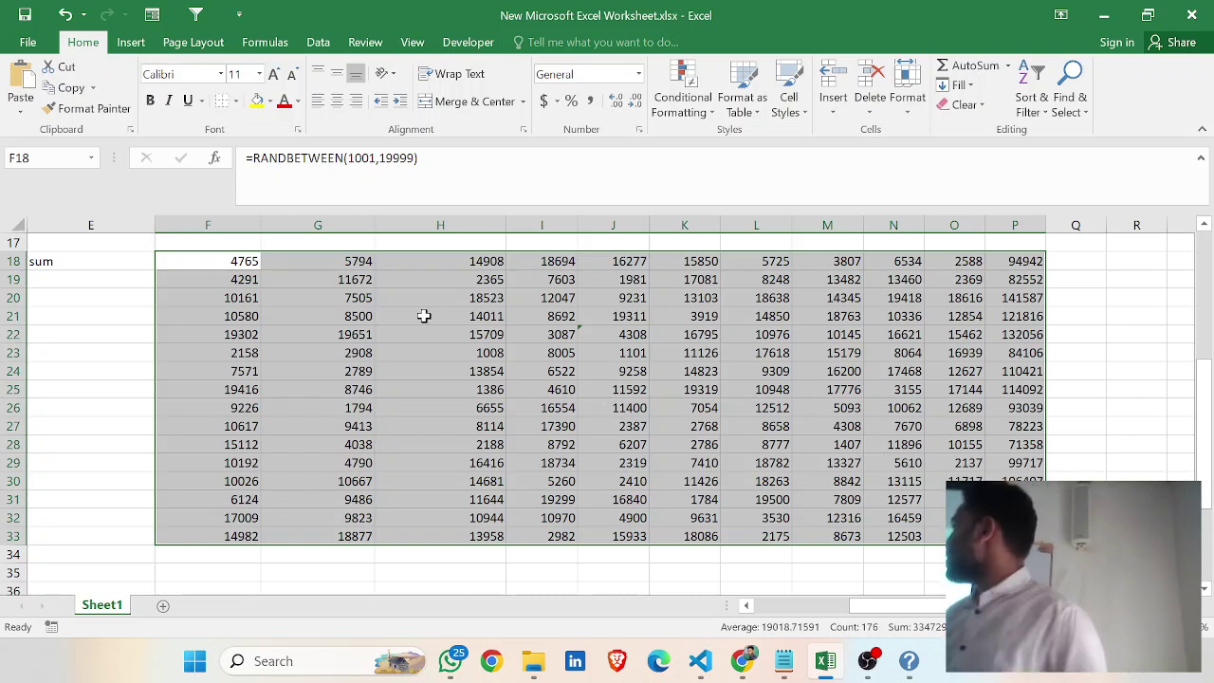
right_click(424, 316)
left_click(451, 270)
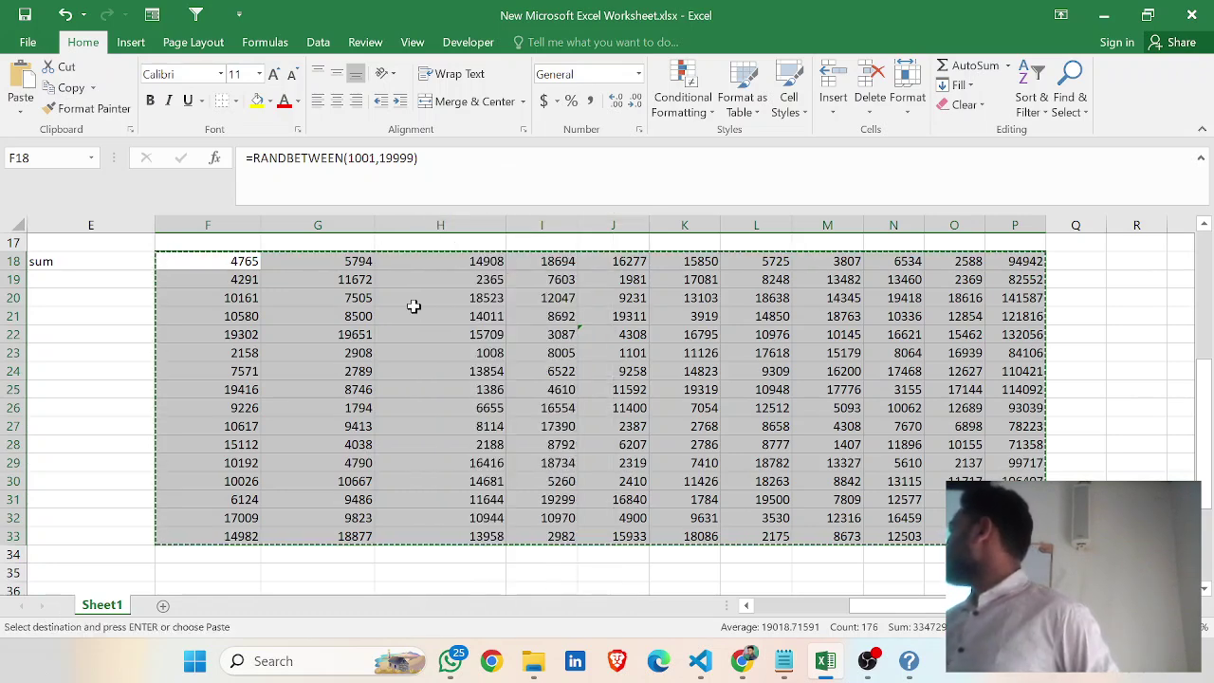
right_click(414, 306)
left_click(447, 269)
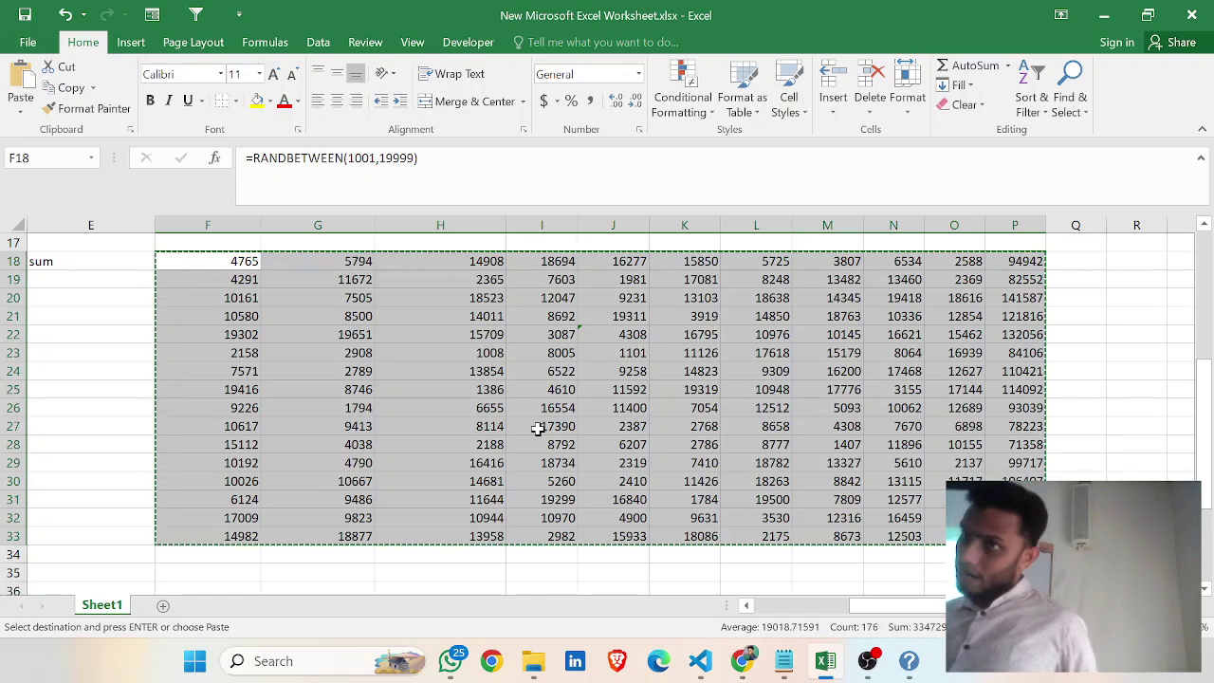
Paste the copied block as values only below the original, starting at cell F36
scroll(534, 426, "down", 2)
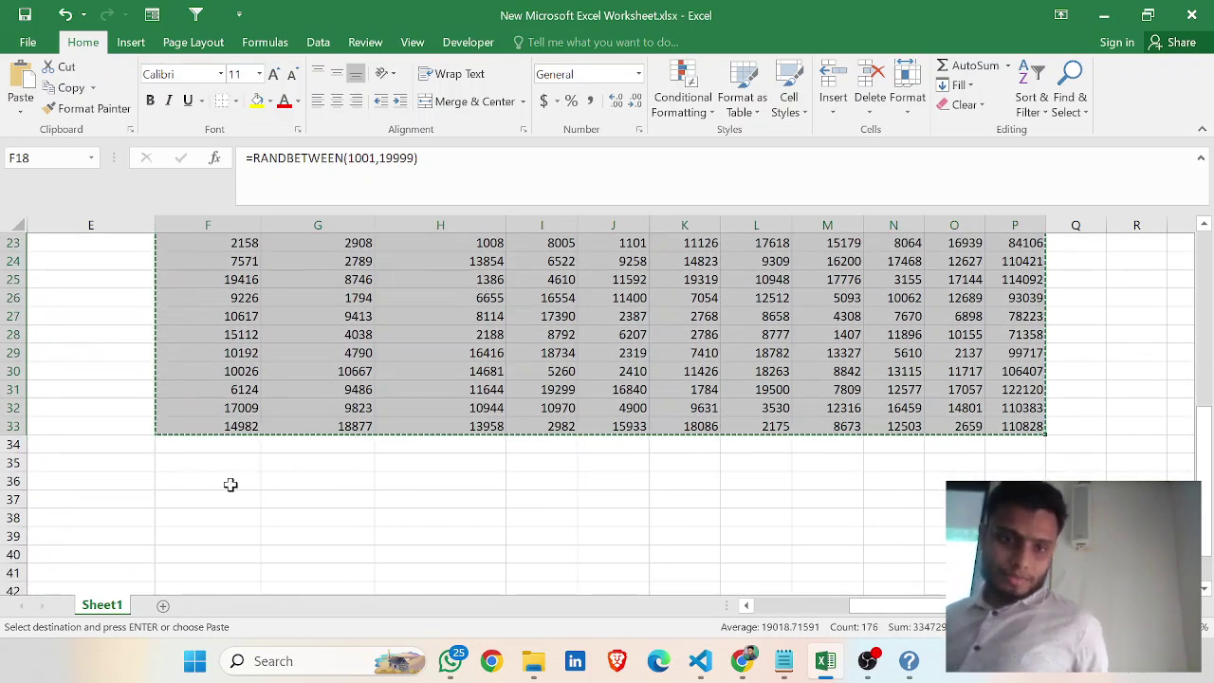
left_click(238, 479)
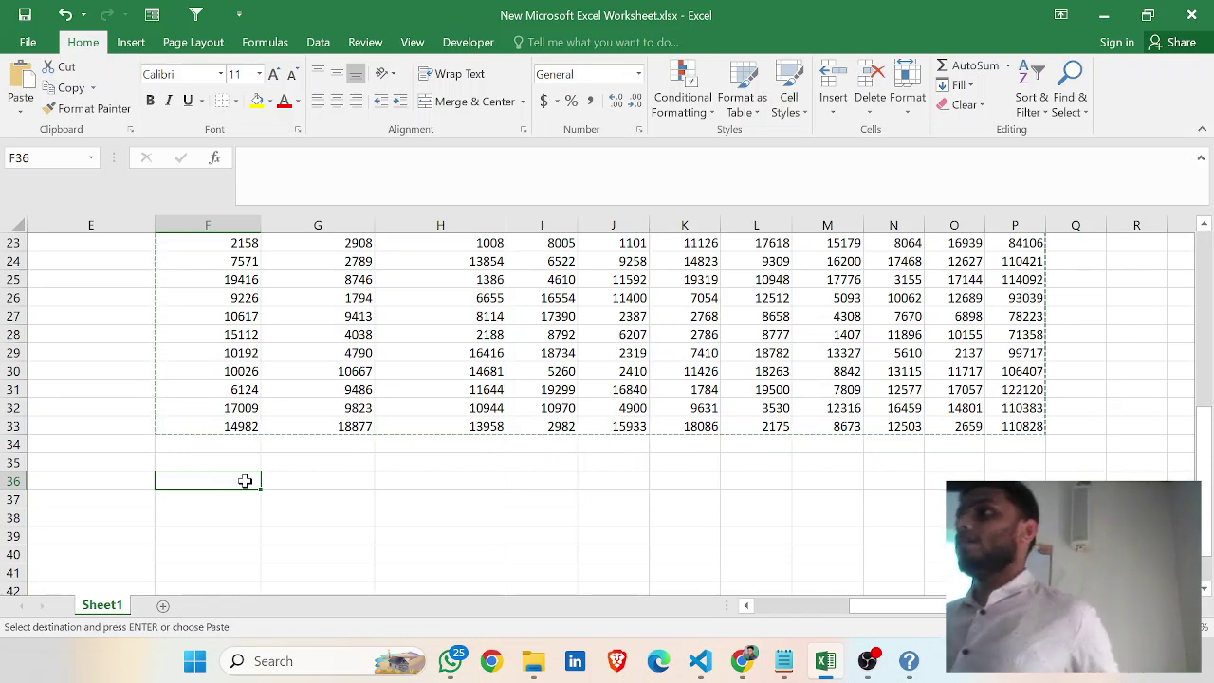
scroll(266, 489, "up", 1)
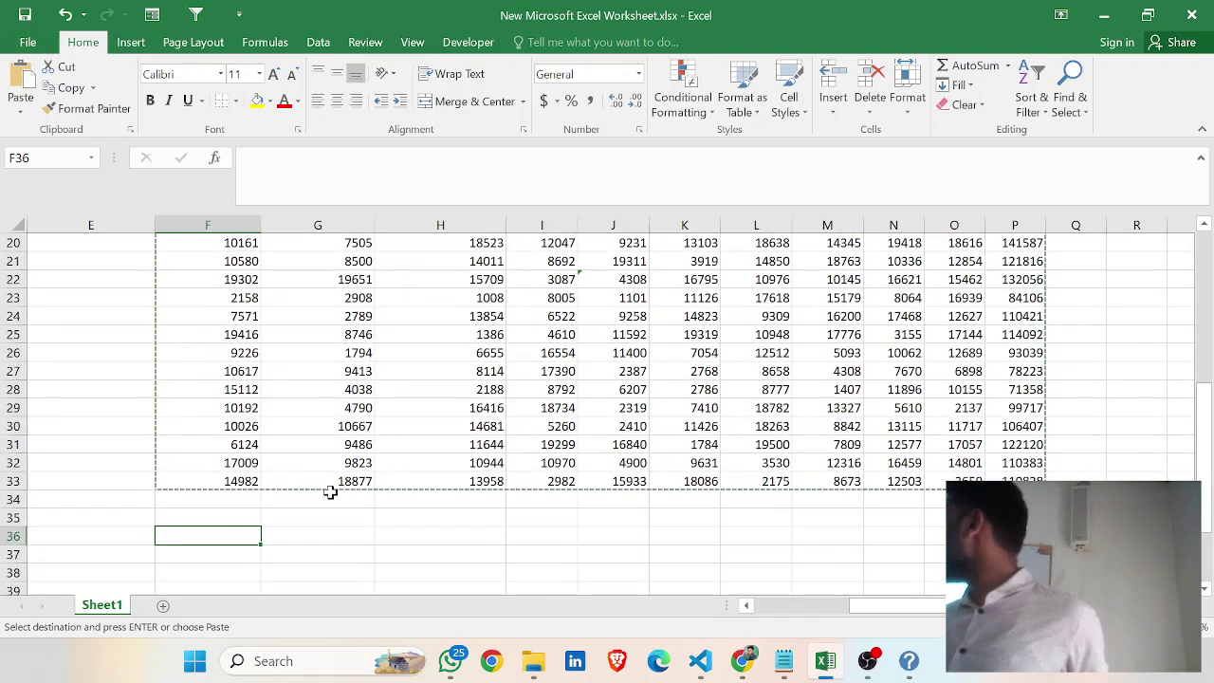
scroll(364, 389, "up", 1)
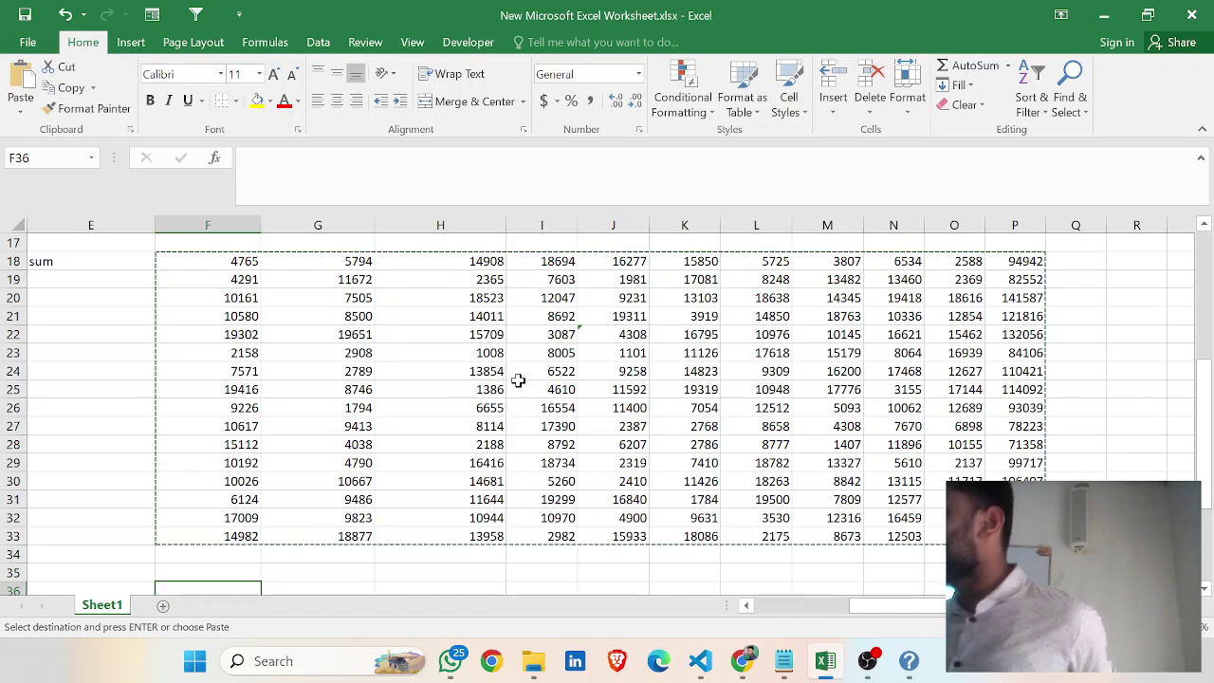
scroll(520, 381, "down", 1)
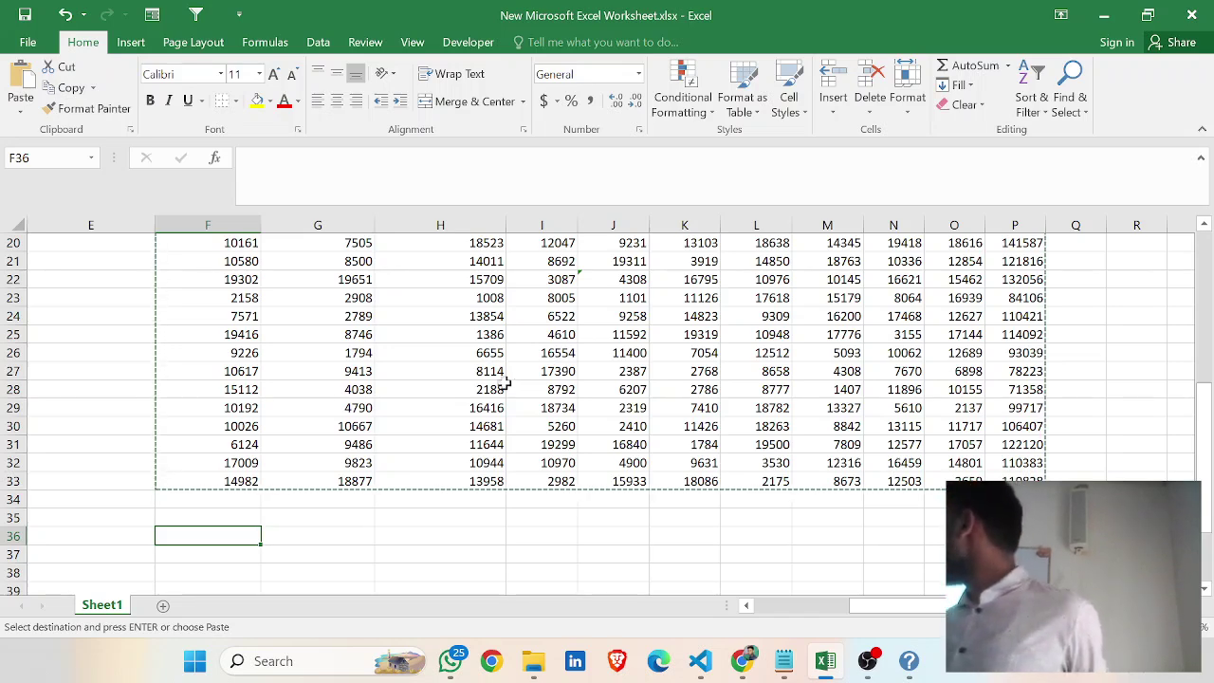
scroll(514, 381, "down", 1)
right_click(215, 480)
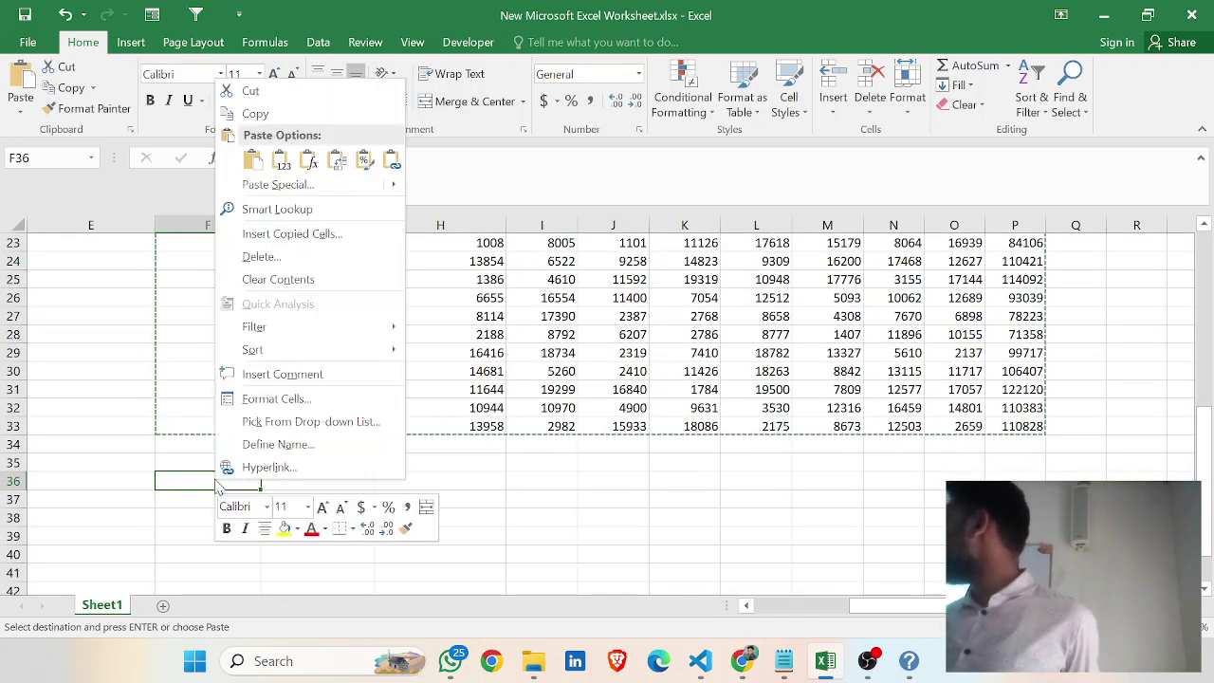
mouse_move(304, 194)
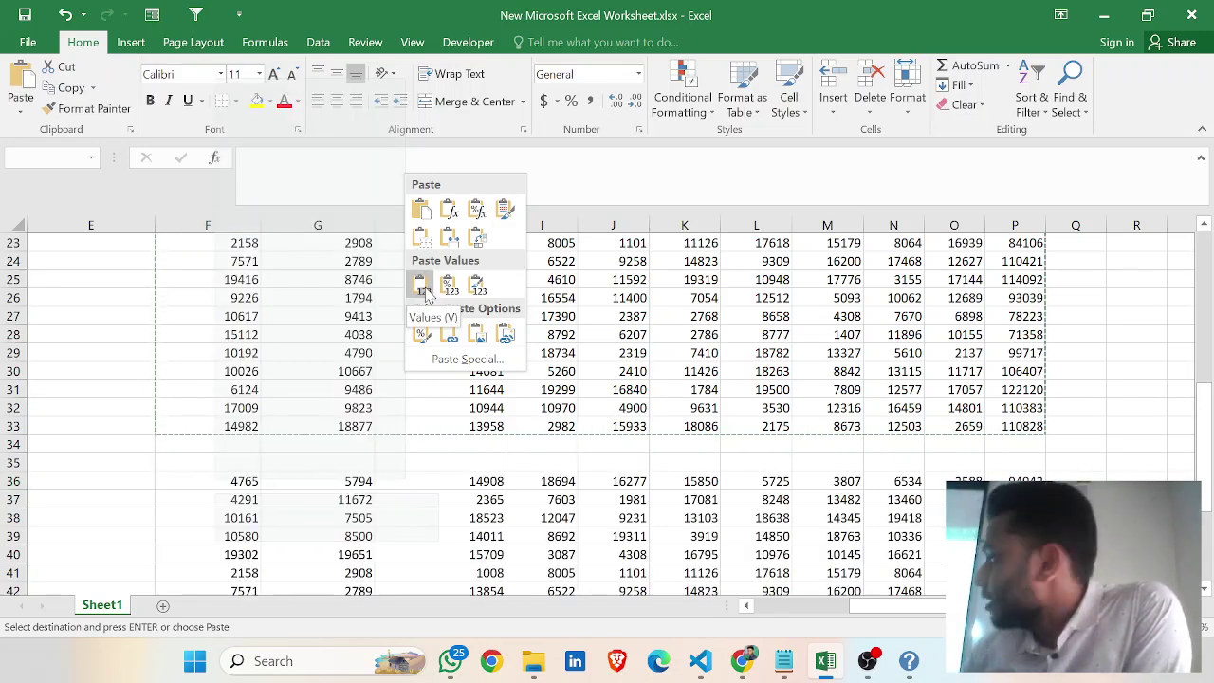
left_click(424, 296)
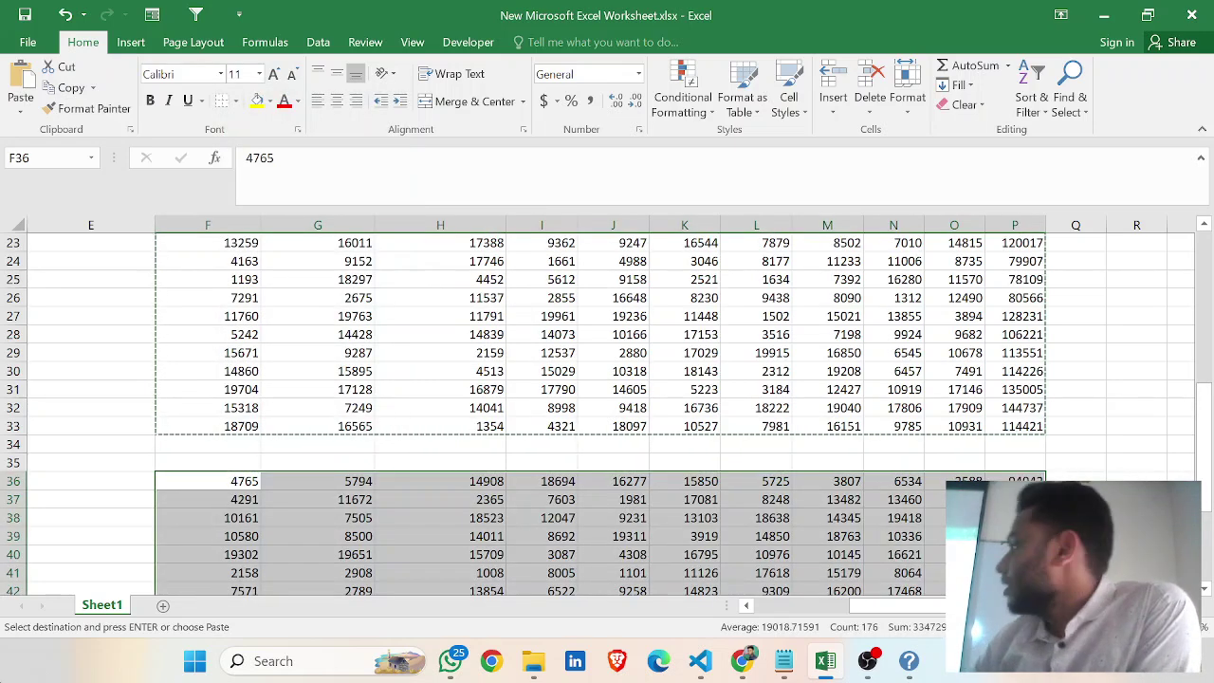
Compare the content of cell K26 in the original block with pasted cells H44, L39, N43 and I48
scroll(629, 499, "down", 1)
scroll(629, 427, "up", 2)
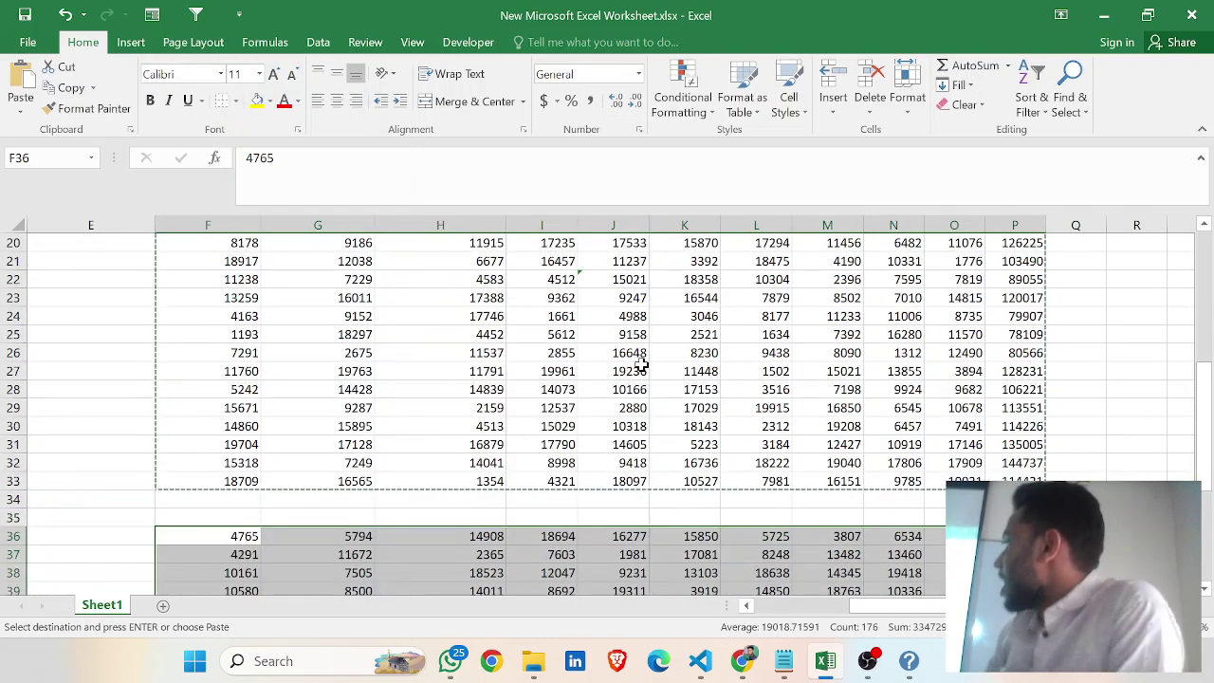
left_click(661, 353)
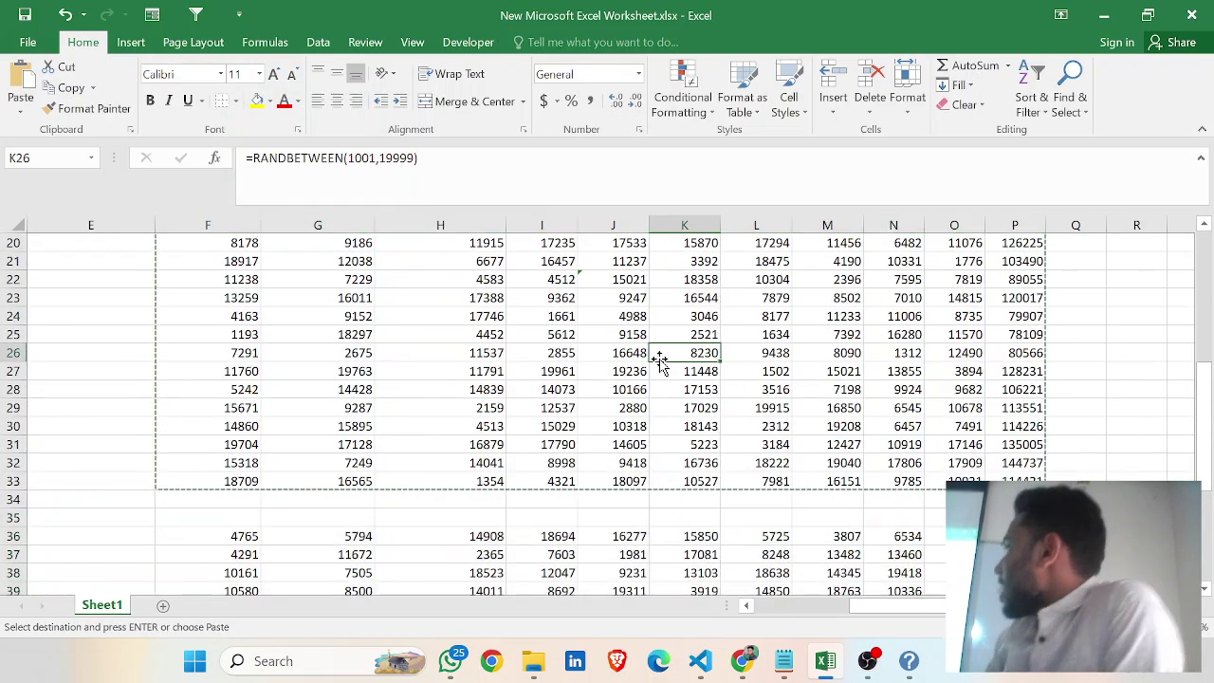
left_click(416, 163)
left_click(730, 508)
scroll(493, 398, "down", 4)
left_click(488, 462)
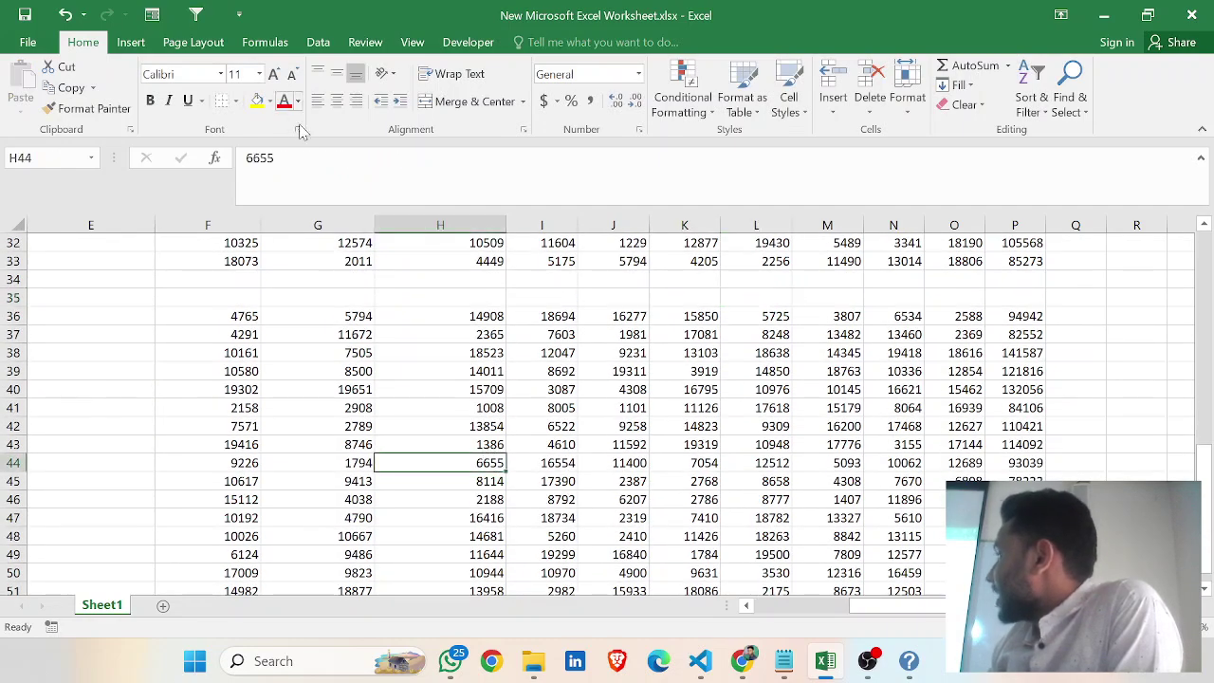
left_click(763, 370)
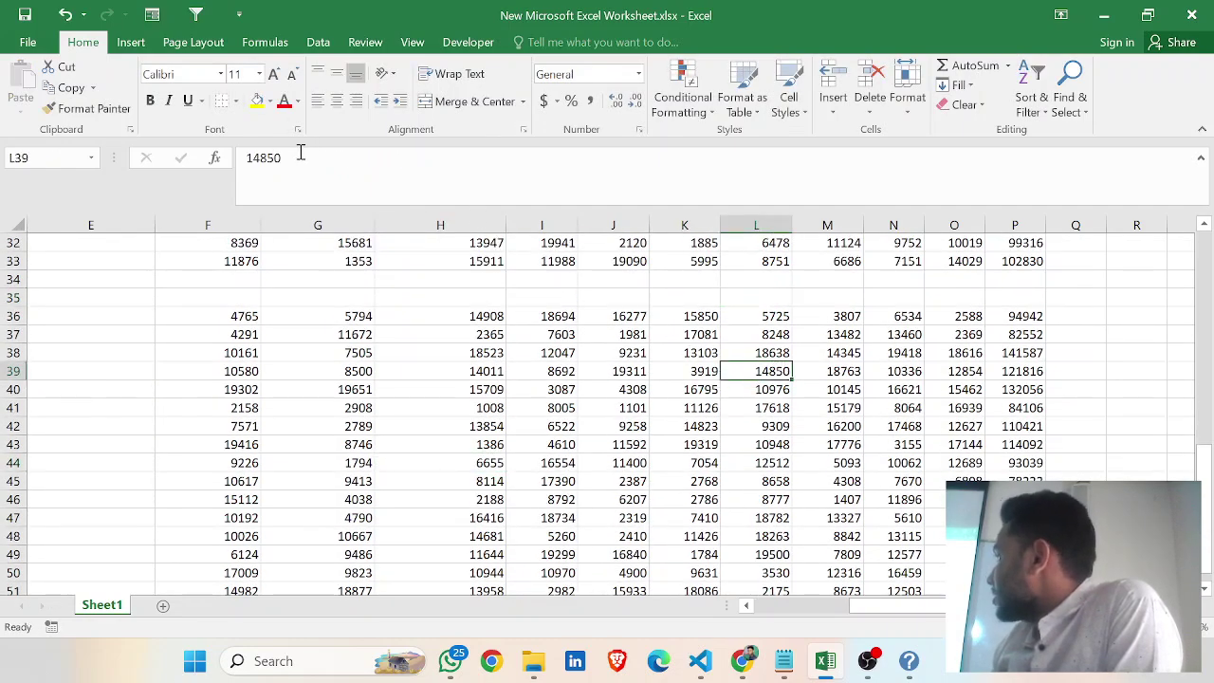
left_click(915, 443)
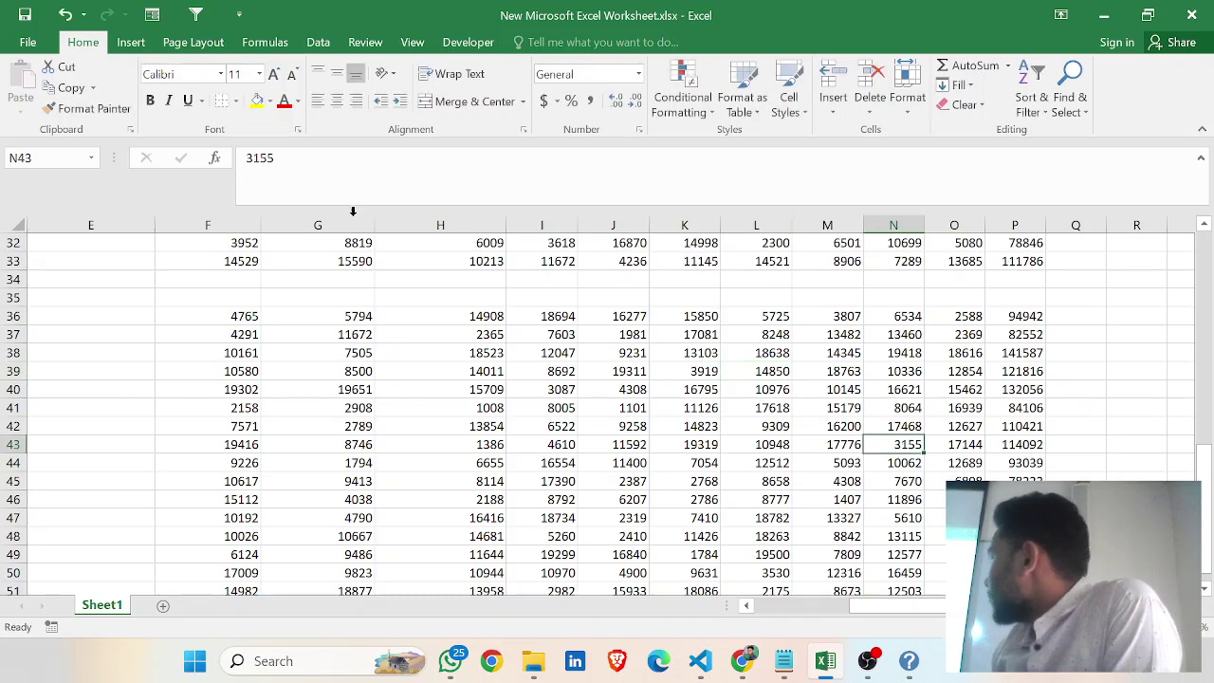
left_click(546, 536)
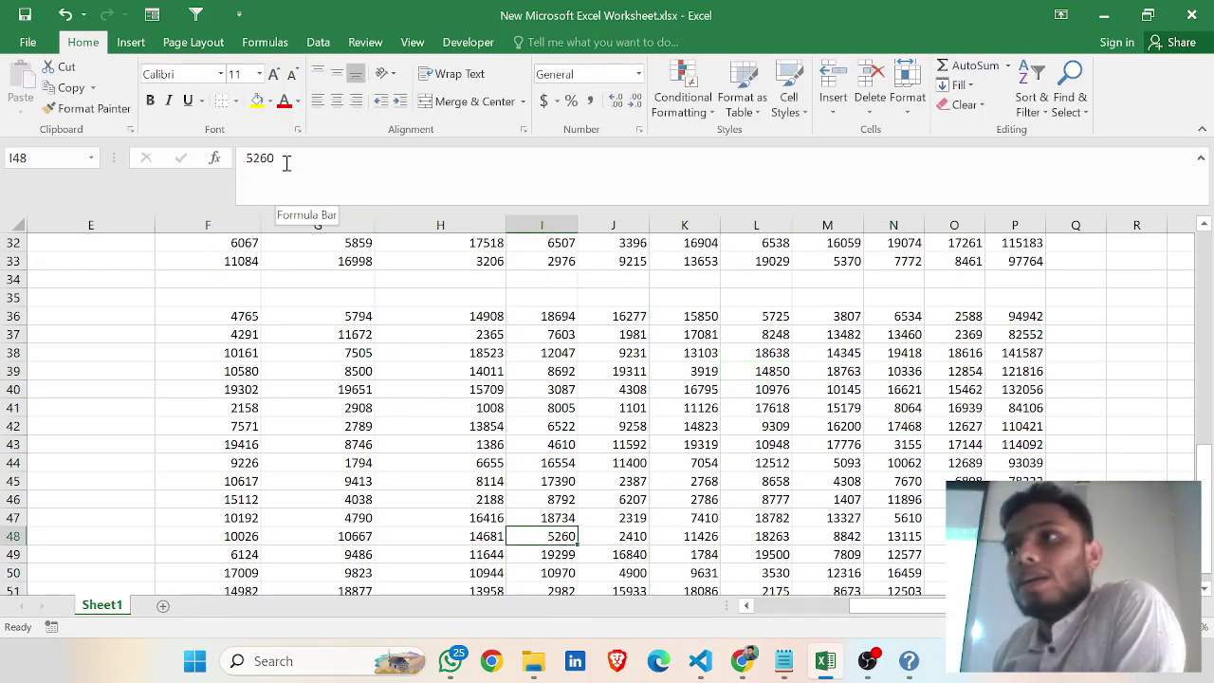
Clear the contents of the original formula block F18:P33
scroll(434, 366, "up", 5)
left_click_drag(156, 262, 1008, 538)
left_click(1007, 538)
left_click_drag(218, 256, 1025, 537)
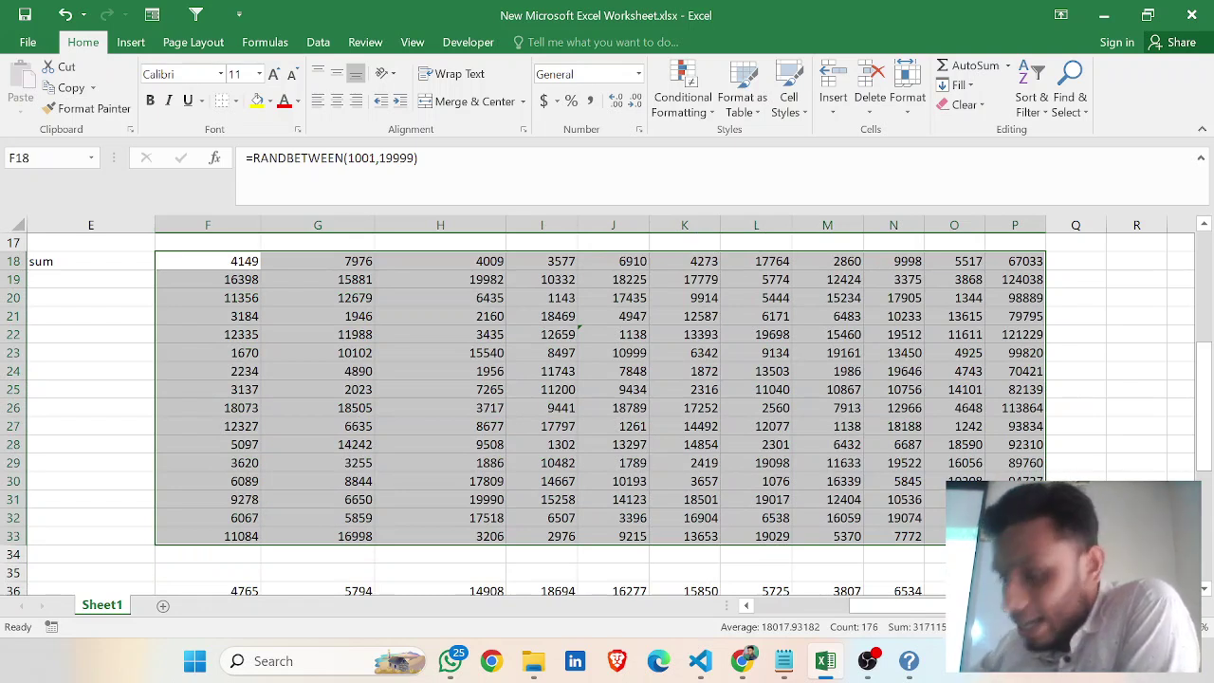
key("Delete")
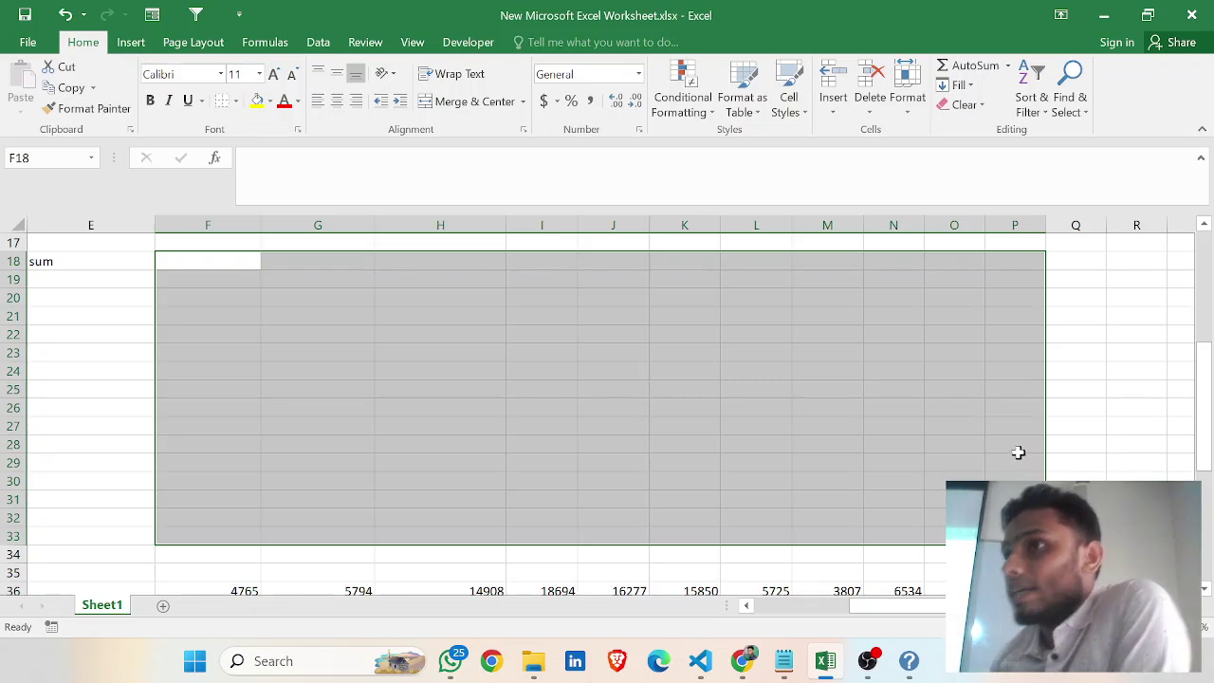
Look over the pasted static numbers in rows 36 to 51 and select the block F36:P51
scroll(295, 350, "down", 3)
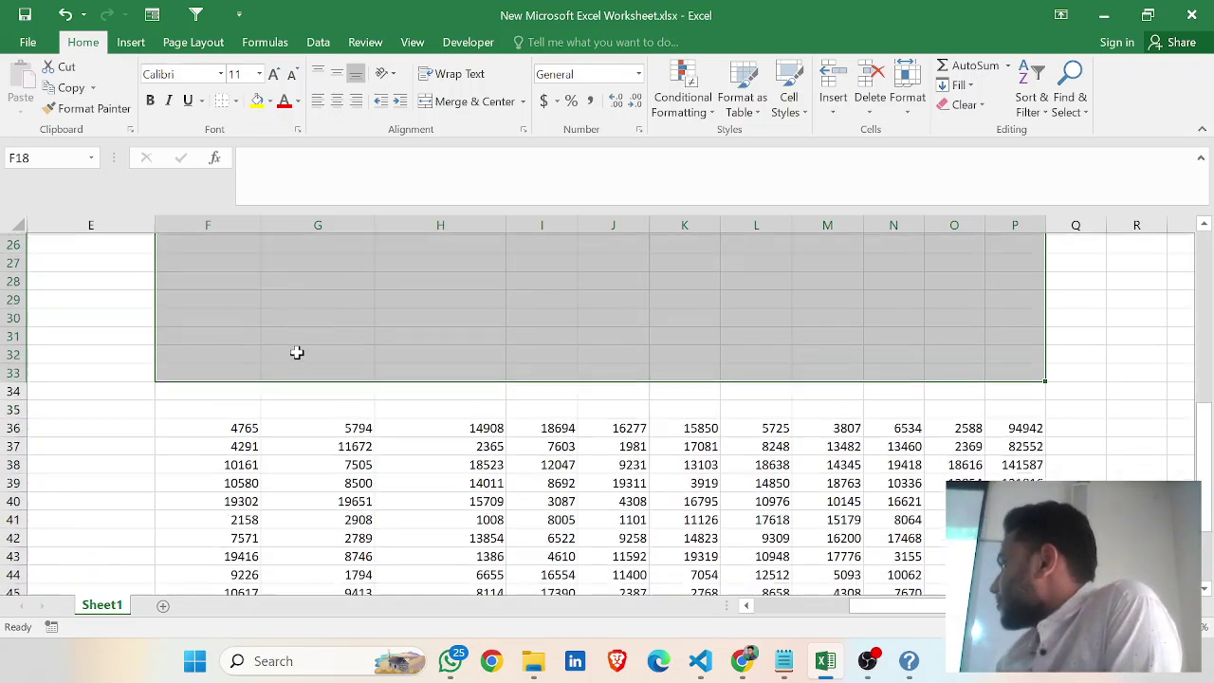
scroll(297, 352, "down", 1)
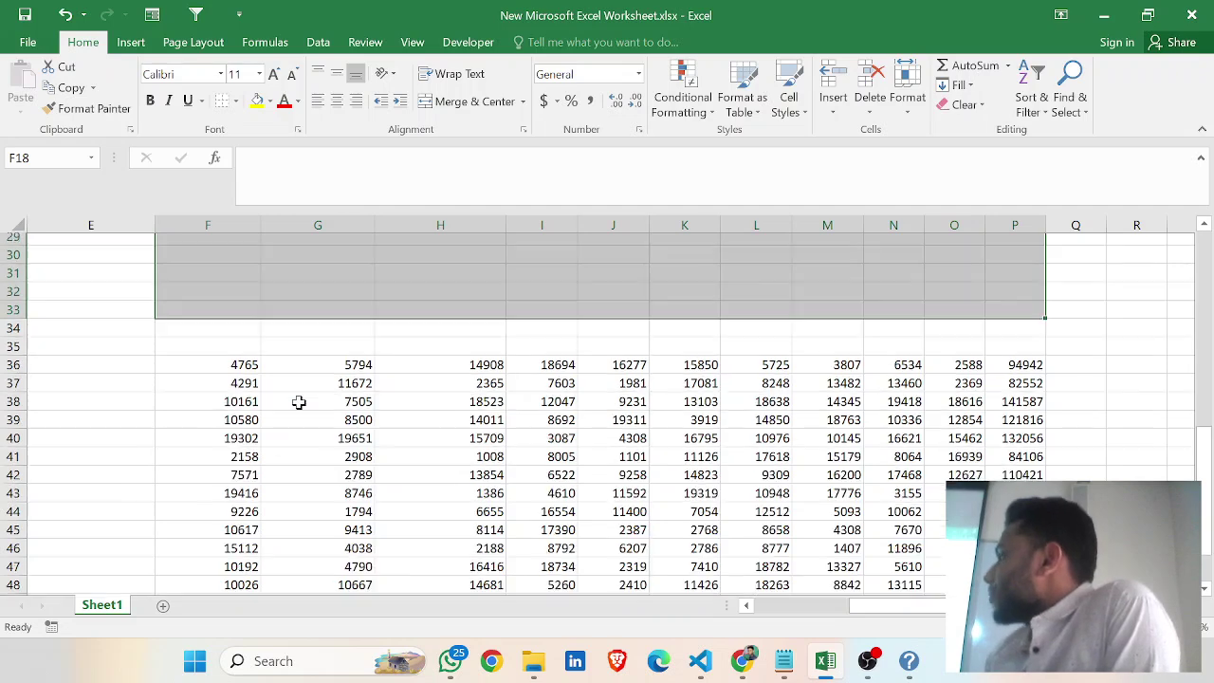
scroll(299, 403, "down", 2)
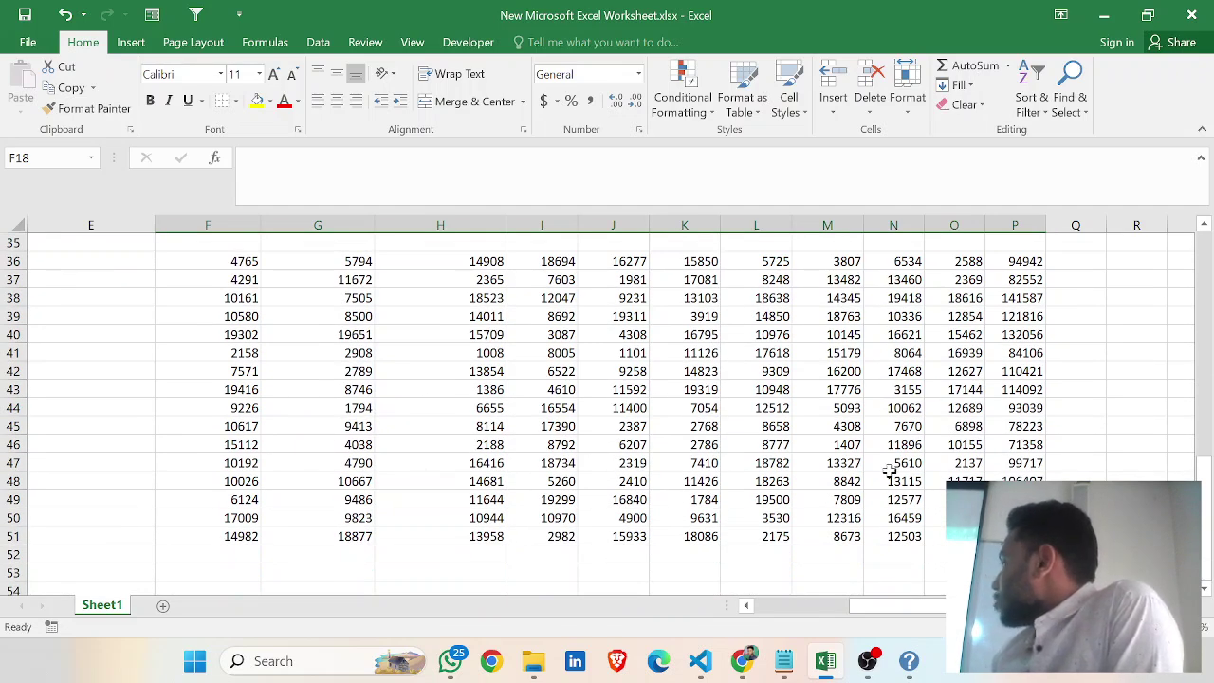
left_click(513, 358)
left_click(215, 275)
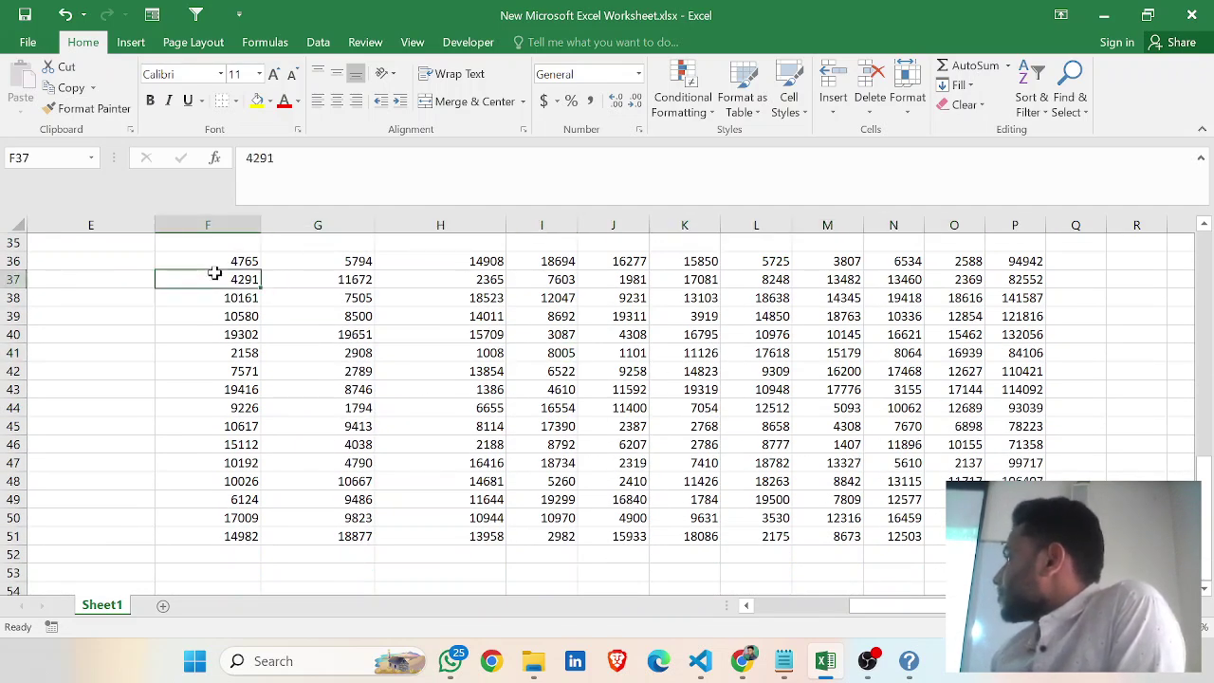
left_click_drag(203, 262, 910, 533)
left_click(569, 410)
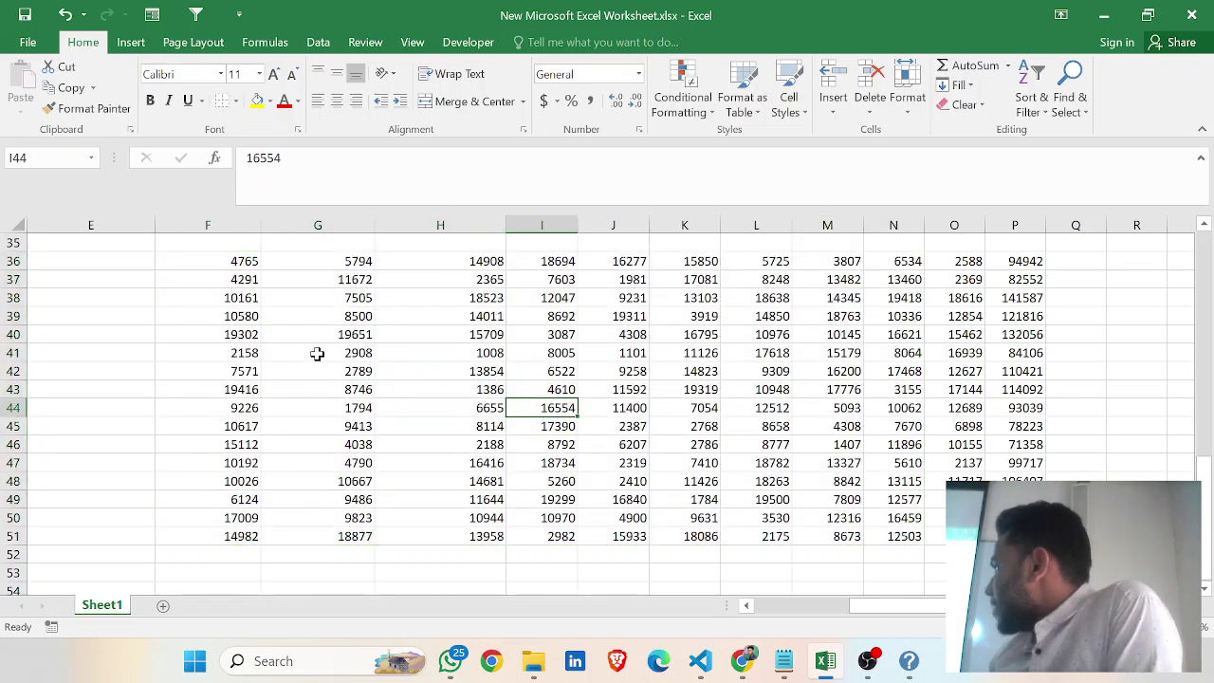
left_click_drag(239, 267, 1005, 503)
scroll(994, 473, "up", 1)
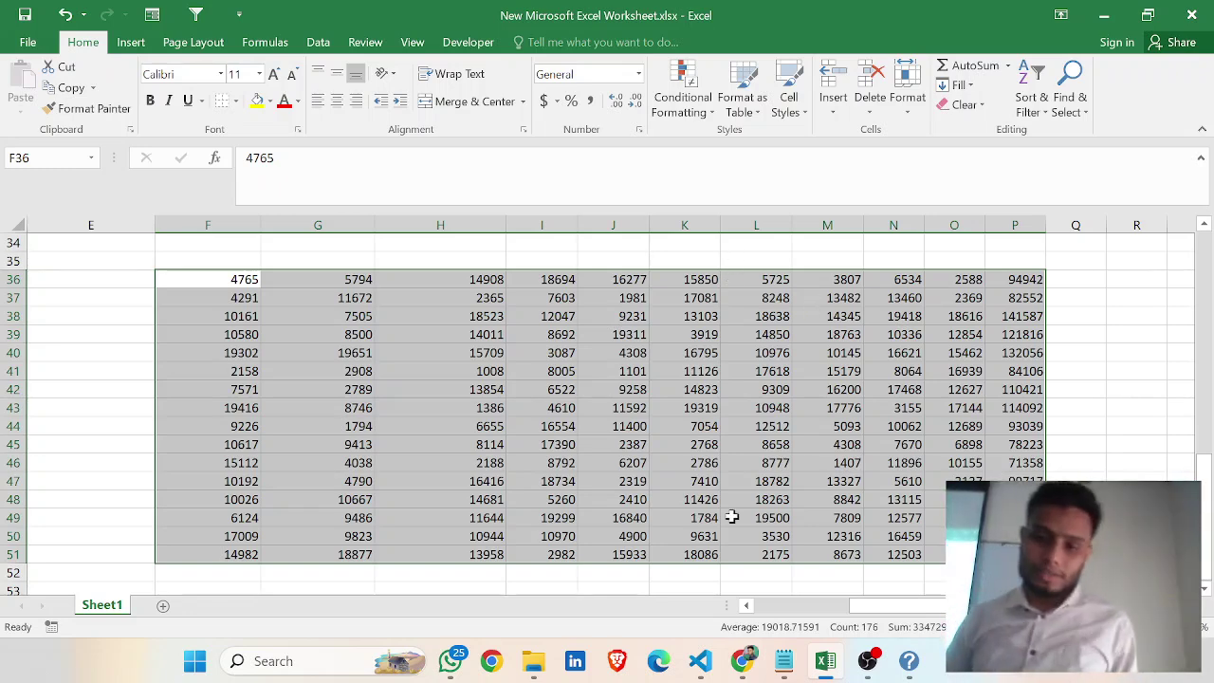
left_click(869, 667)
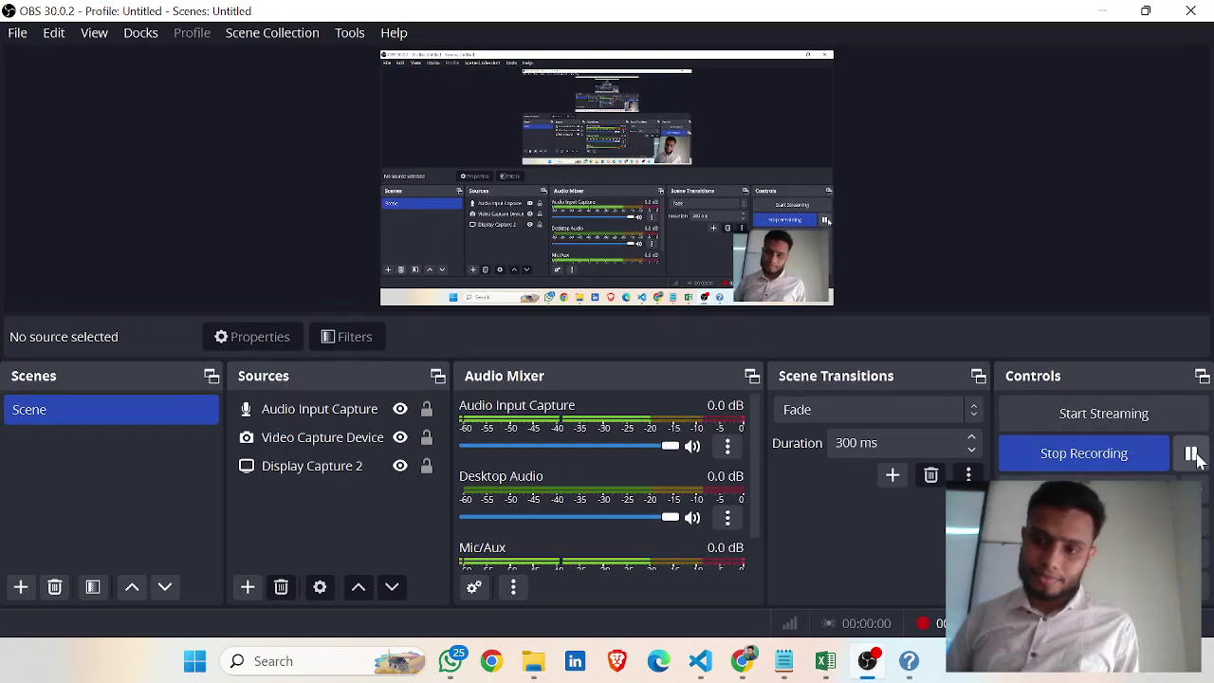
left_click(1191, 453)
left_click(1098, 14)
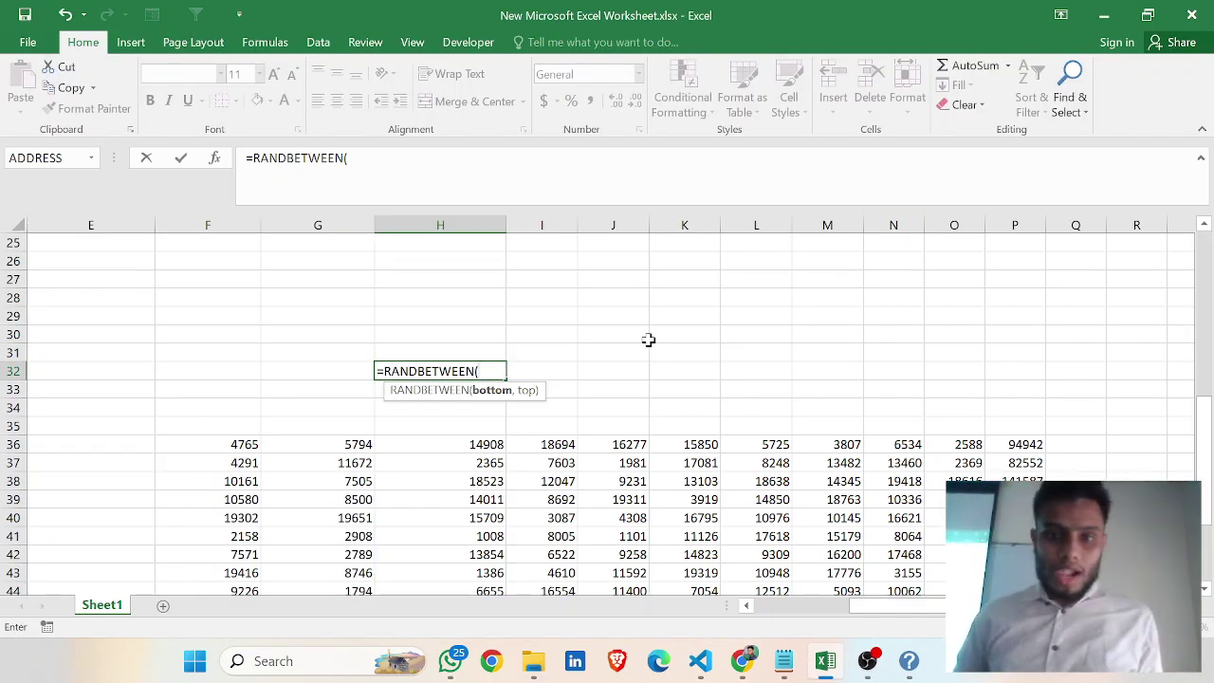
Discard the unfinished RANDBETWEEN formula in cell H32, leaving the cell empty
scroll(651, 339, "down", 2)
scroll(649, 338, "up", 1)
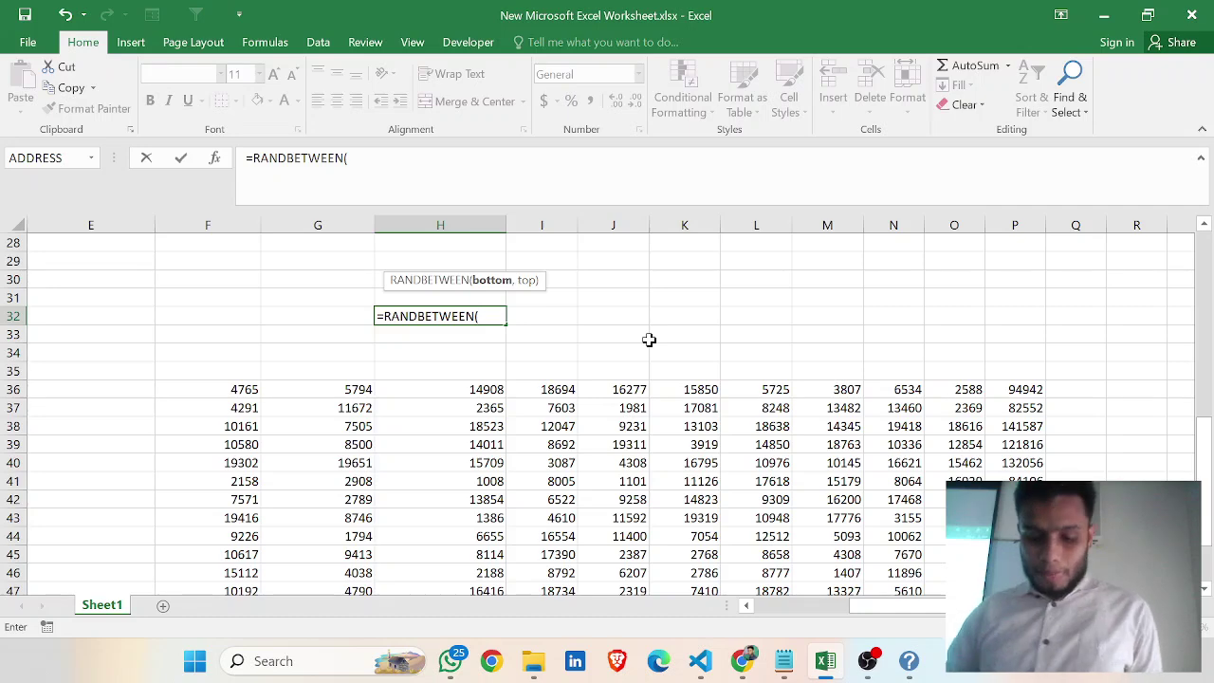
key("BackSpace")
key("BackSpace")
key("BackSpace")
key("BackSpace")
key("BackSpace")
key("Escape")
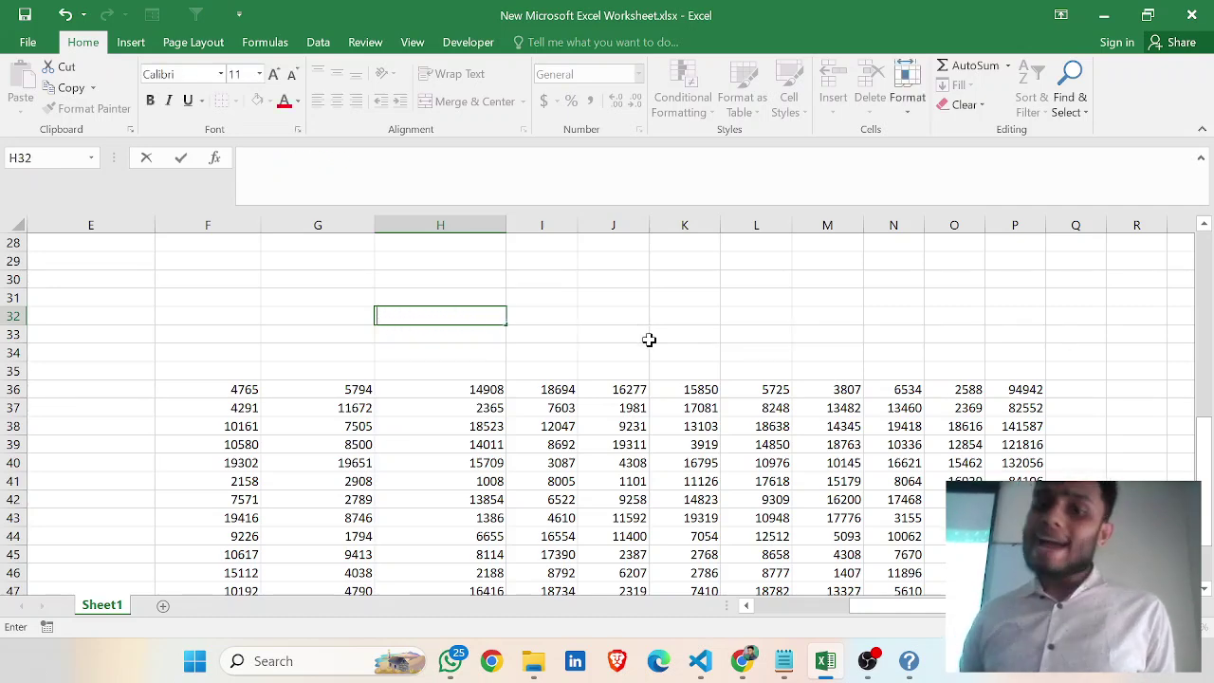
left_click(696, 347)
Select the whole number table F36:P51, from its first value through the last row sum
scroll(700, 344, "down", 1)
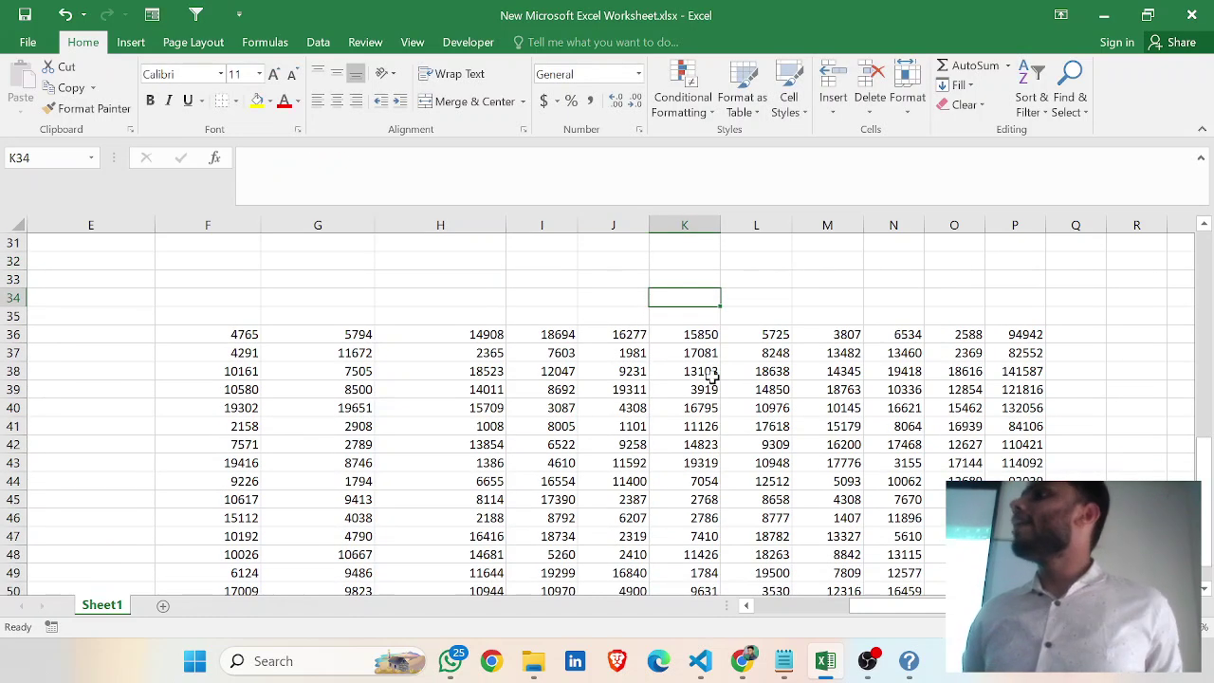
scroll(711, 377, "down", 1)
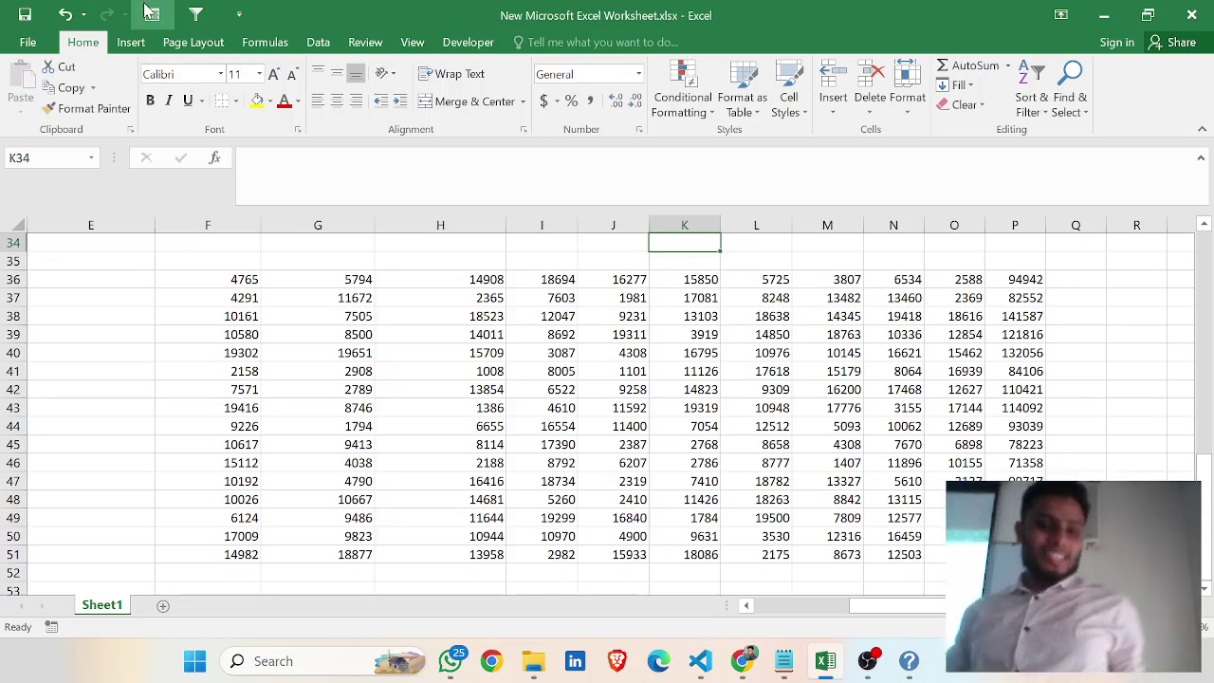
left_click_drag(201, 279, 1016, 536)
left_click(1015, 536)
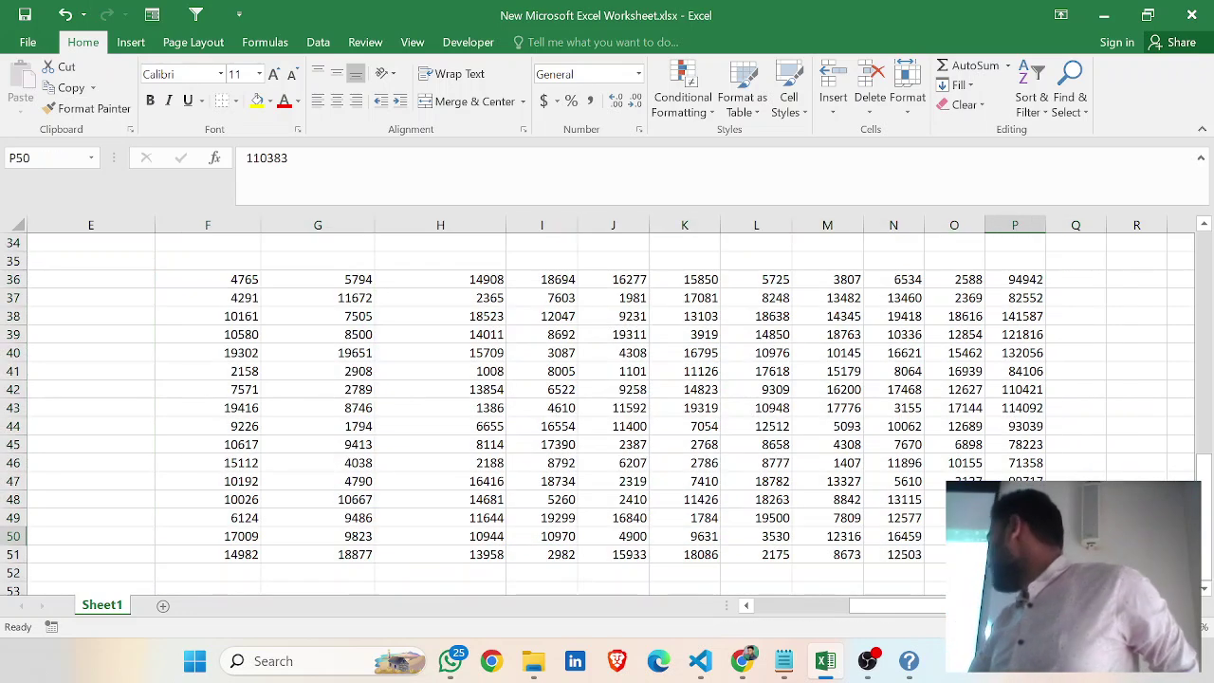
left_click_drag(195, 281, 1016, 554)
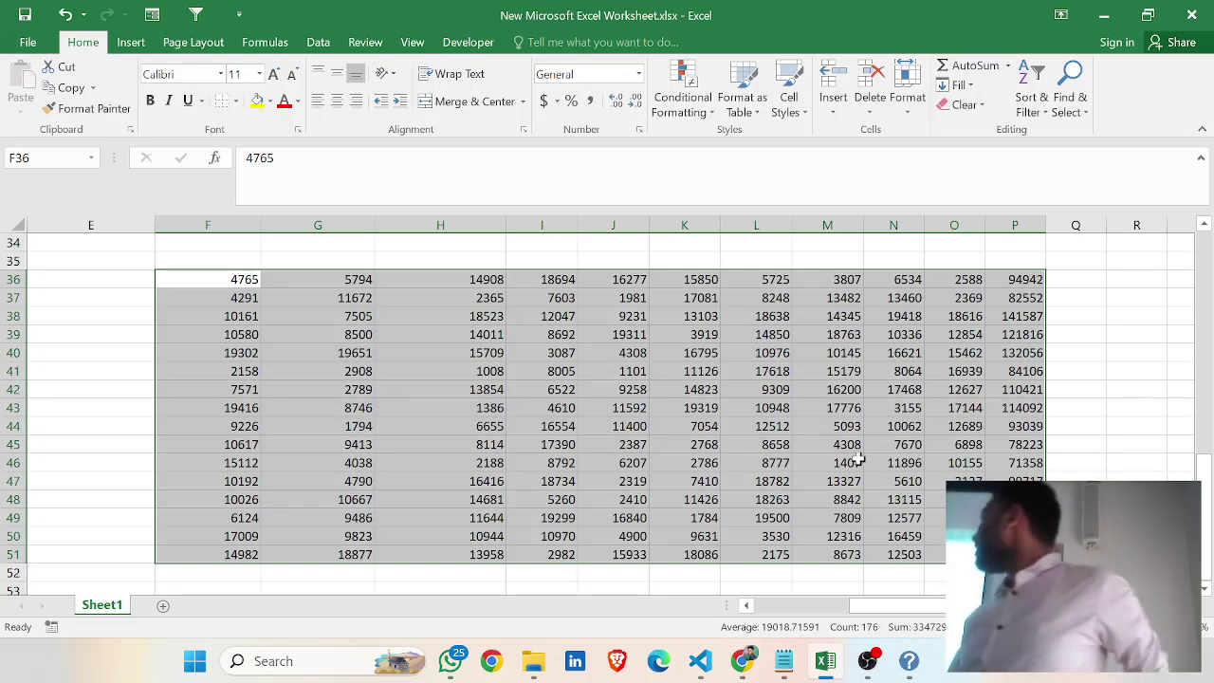
left_click(830, 410)
left_click_drag(222, 285, 1015, 554)
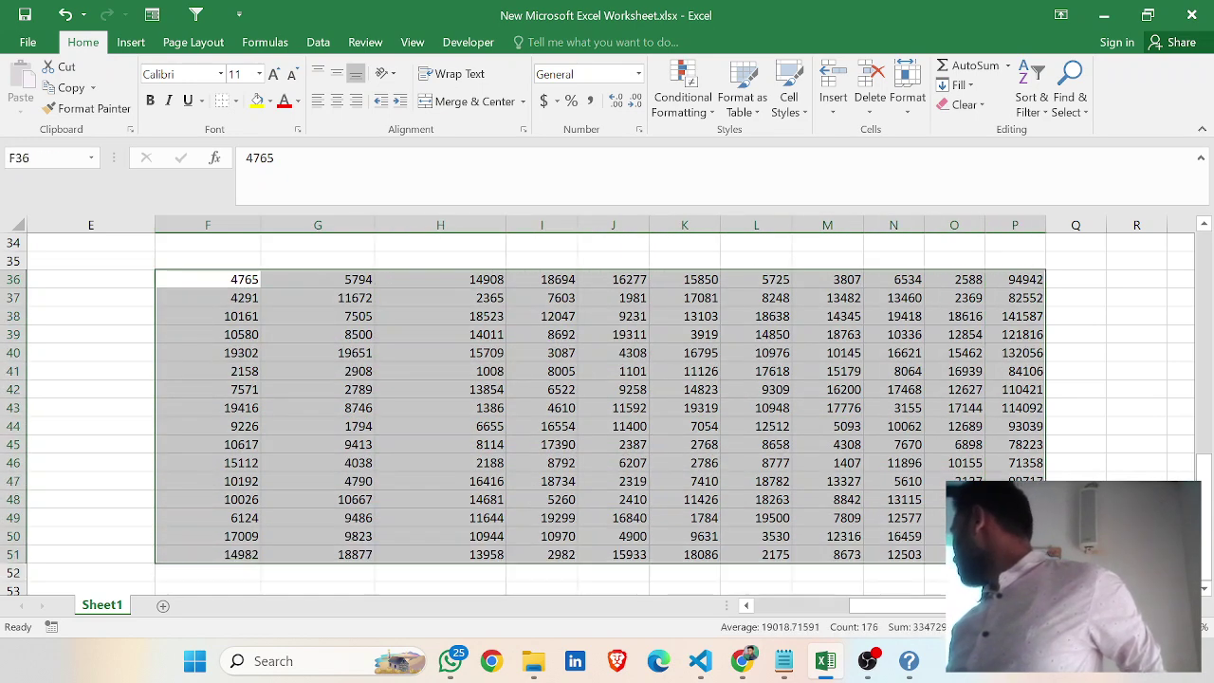
left_click(210, 263)
left_click_drag(215, 277, 1016, 554)
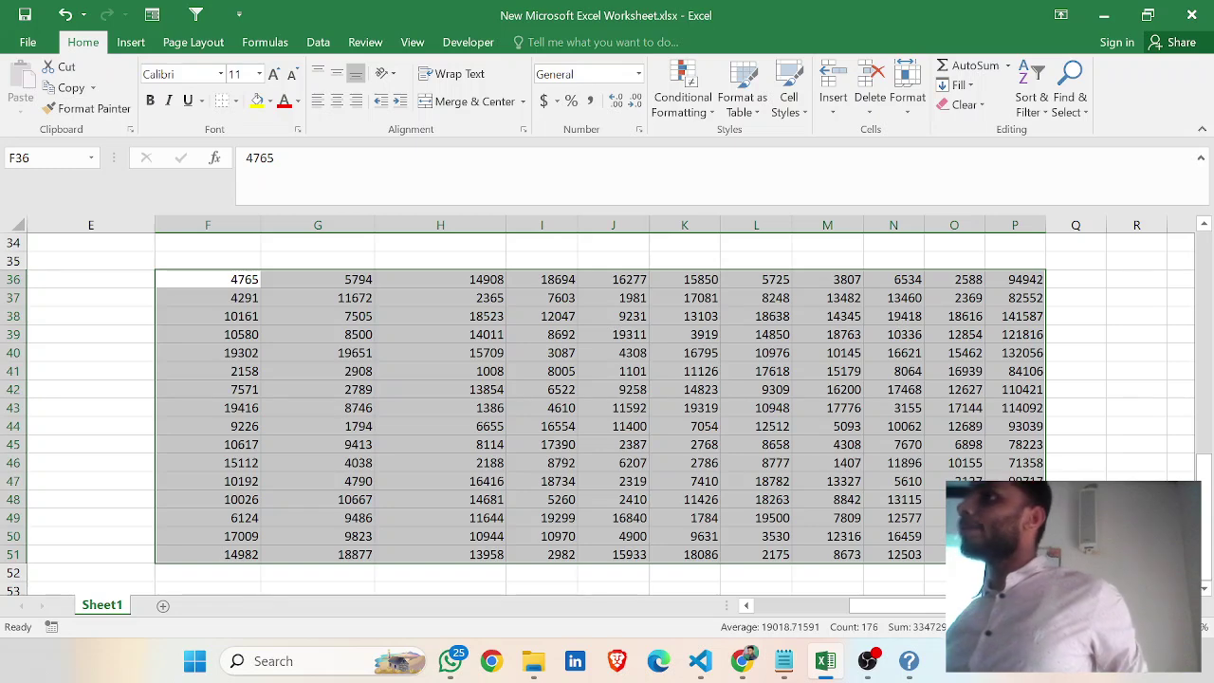
Try selecting the entire worksheet, including the student list, and return to the number table
scroll(401, 411, "up", 11)
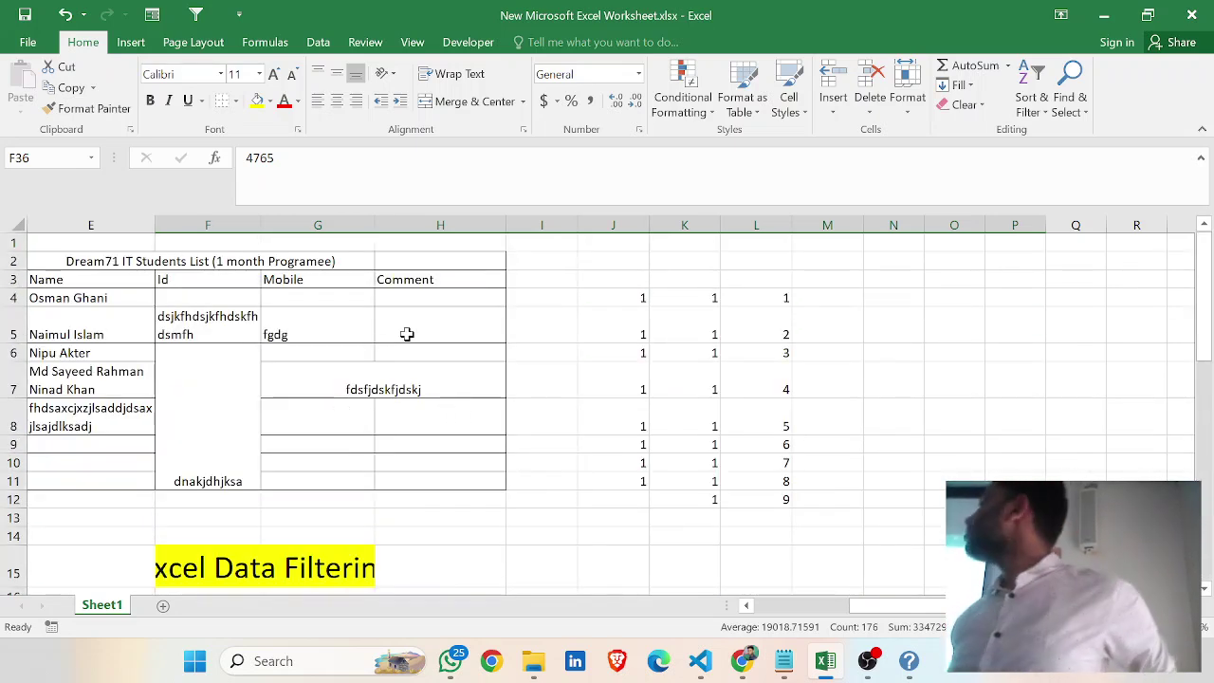
left_click_drag(220, 261, 718, 439)
left_click(795, 426)
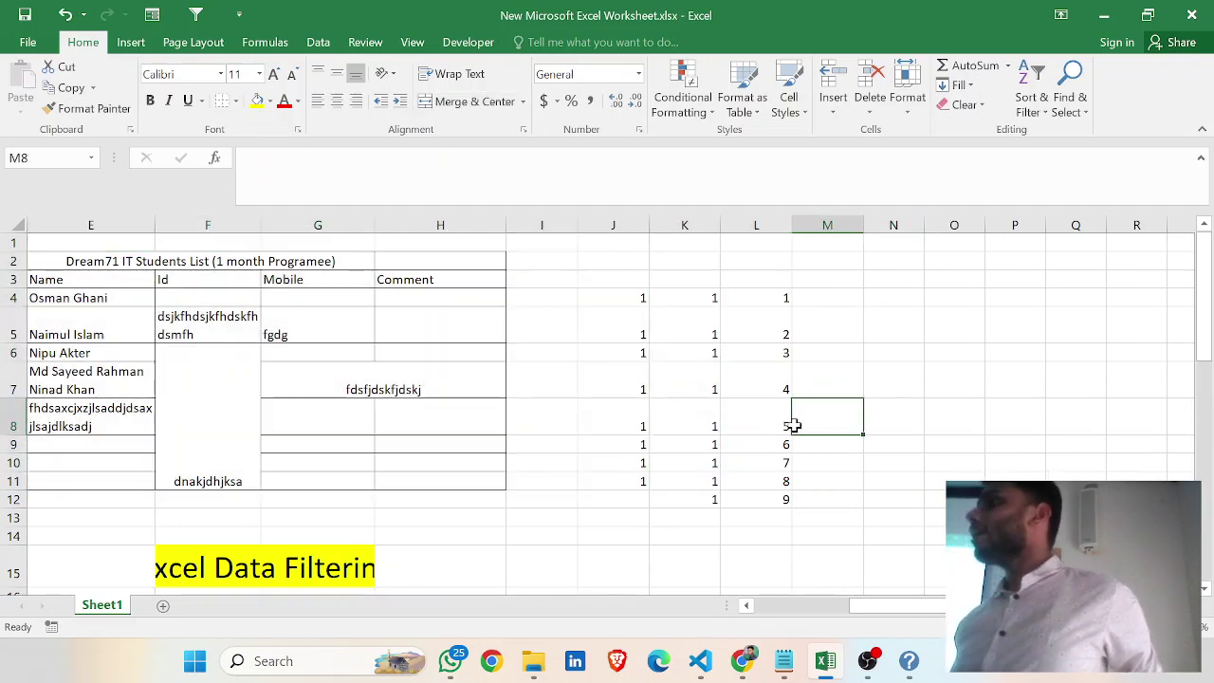
key("ctrl+a")
scroll(471, 339, "down", 8)
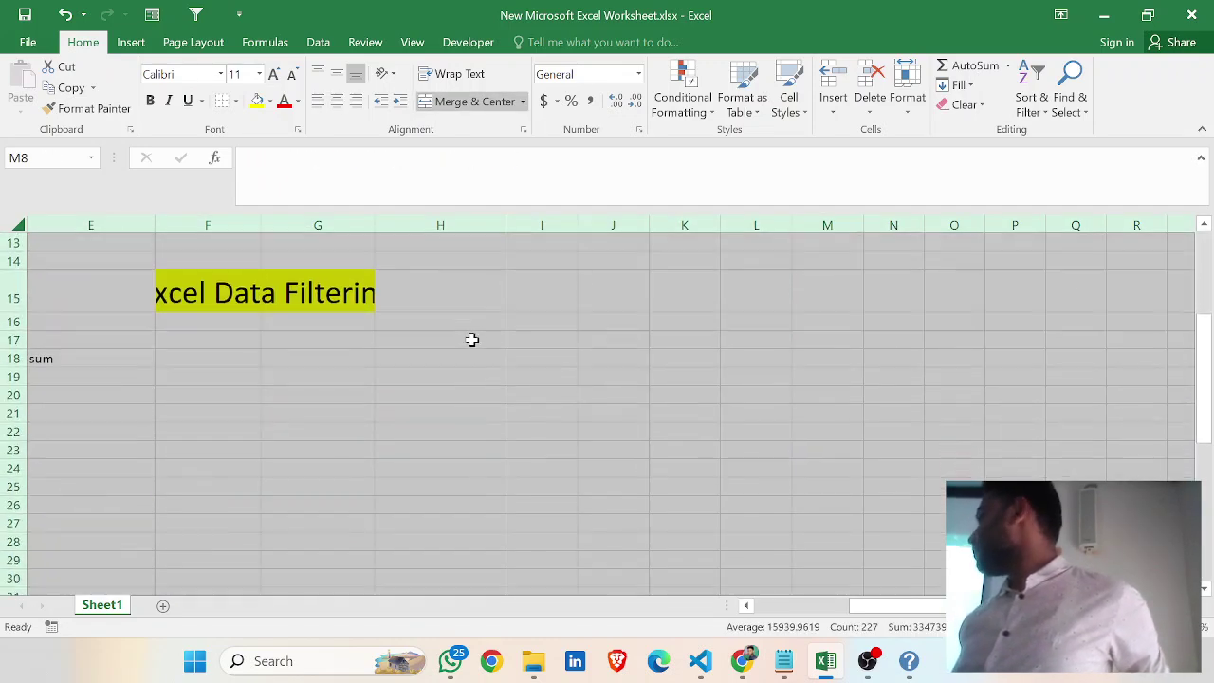
scroll(472, 339, "down", 3)
left_click(471, 338)
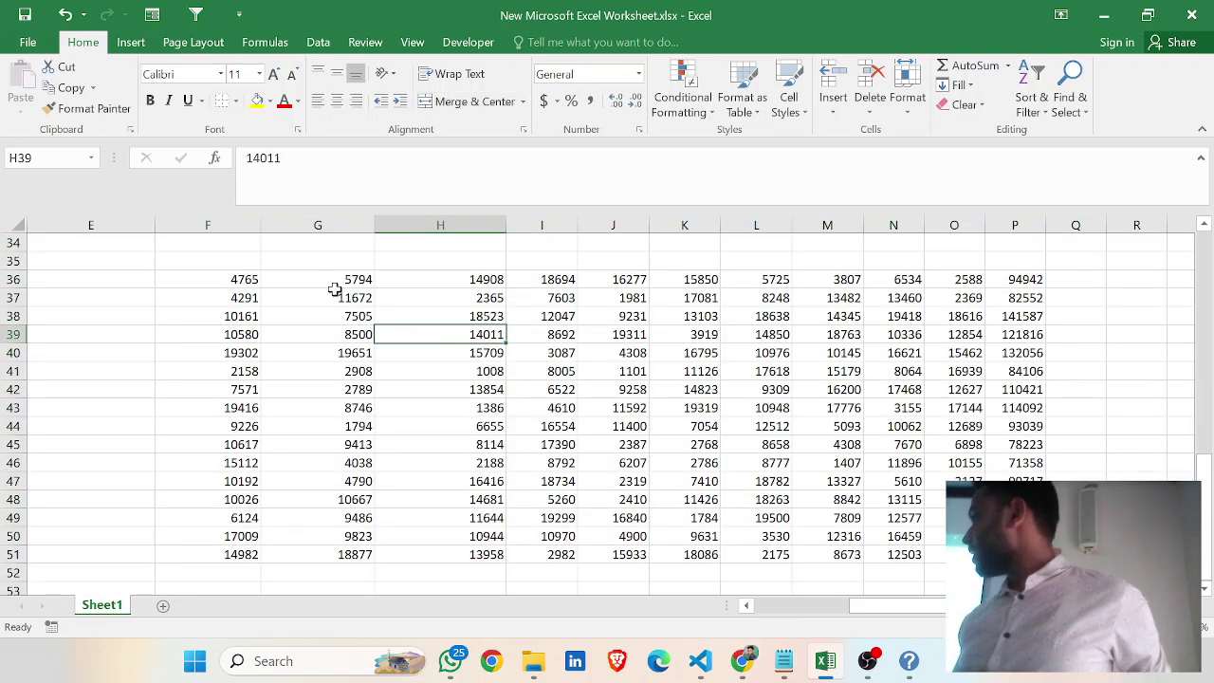
Extend the selection from cell F36 down to the last filled row and across to column P
left_click(238, 282)
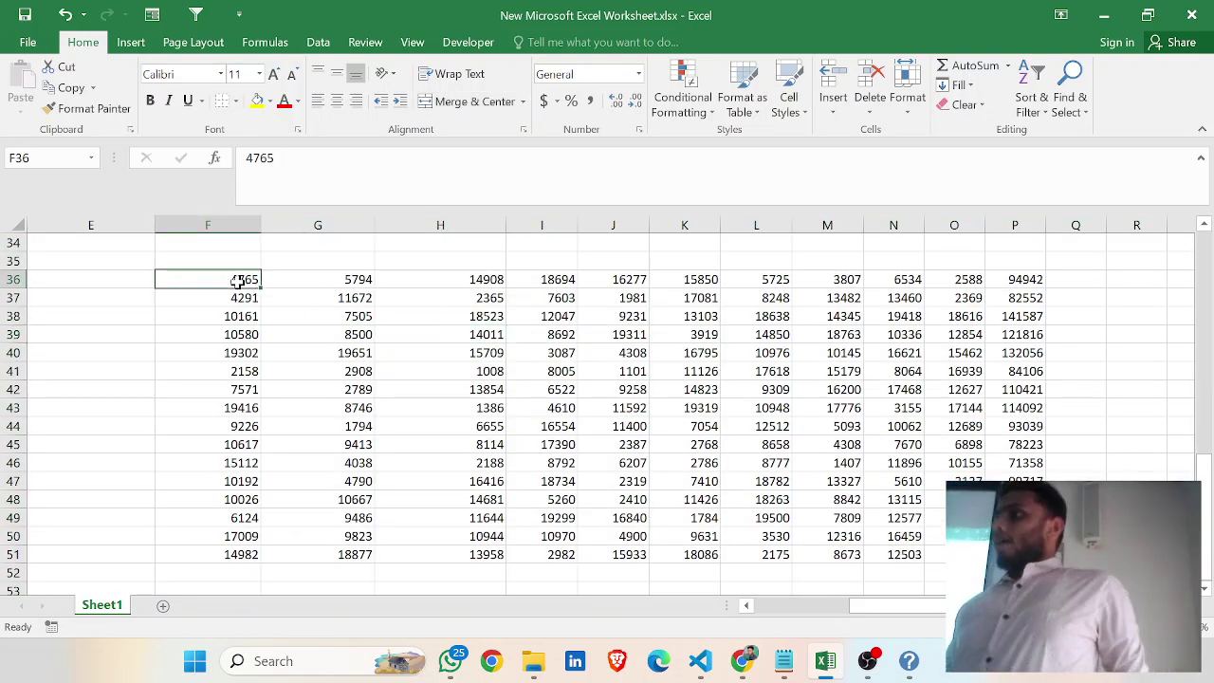
key("ctrl+shift+Down")
left_click(321, 274)
left_click(239, 282)
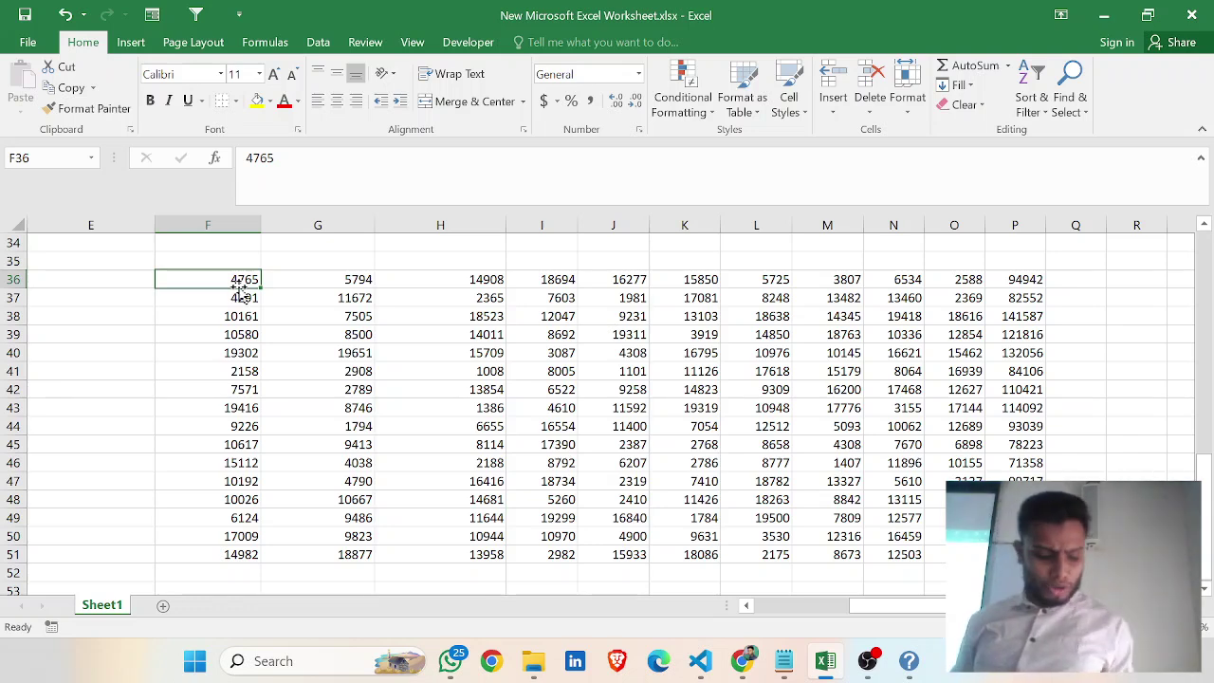
key("ctrl+shift+Down")
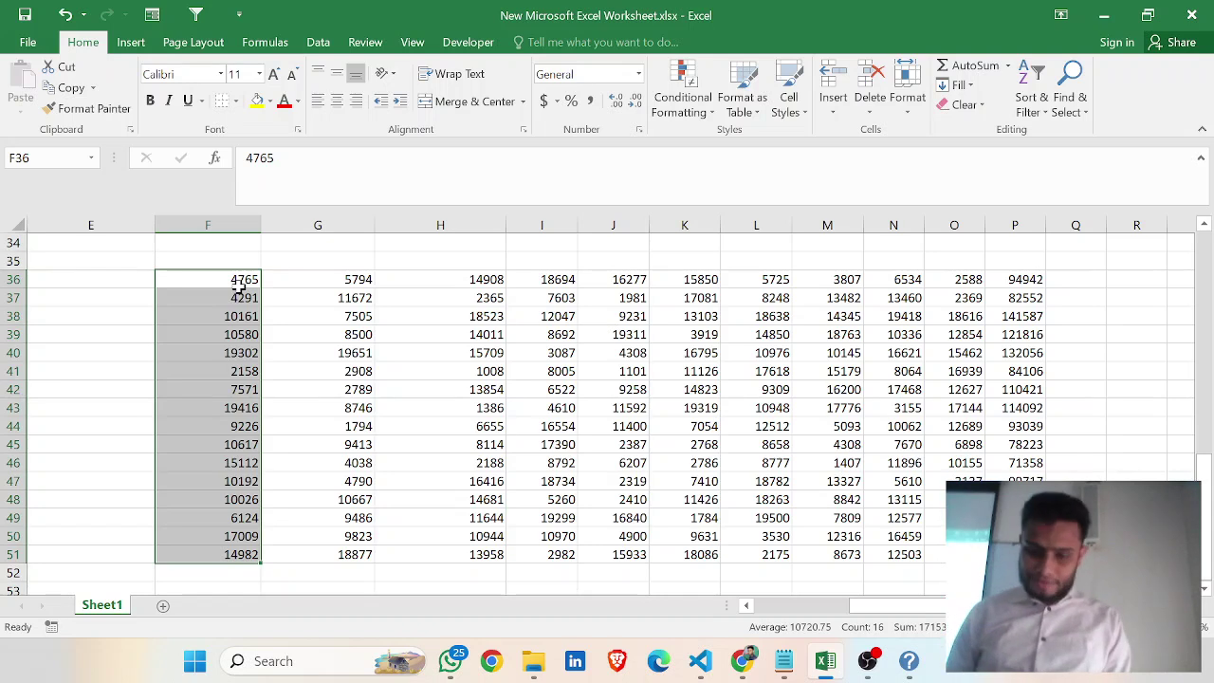
key("ctrl+shift+Right")
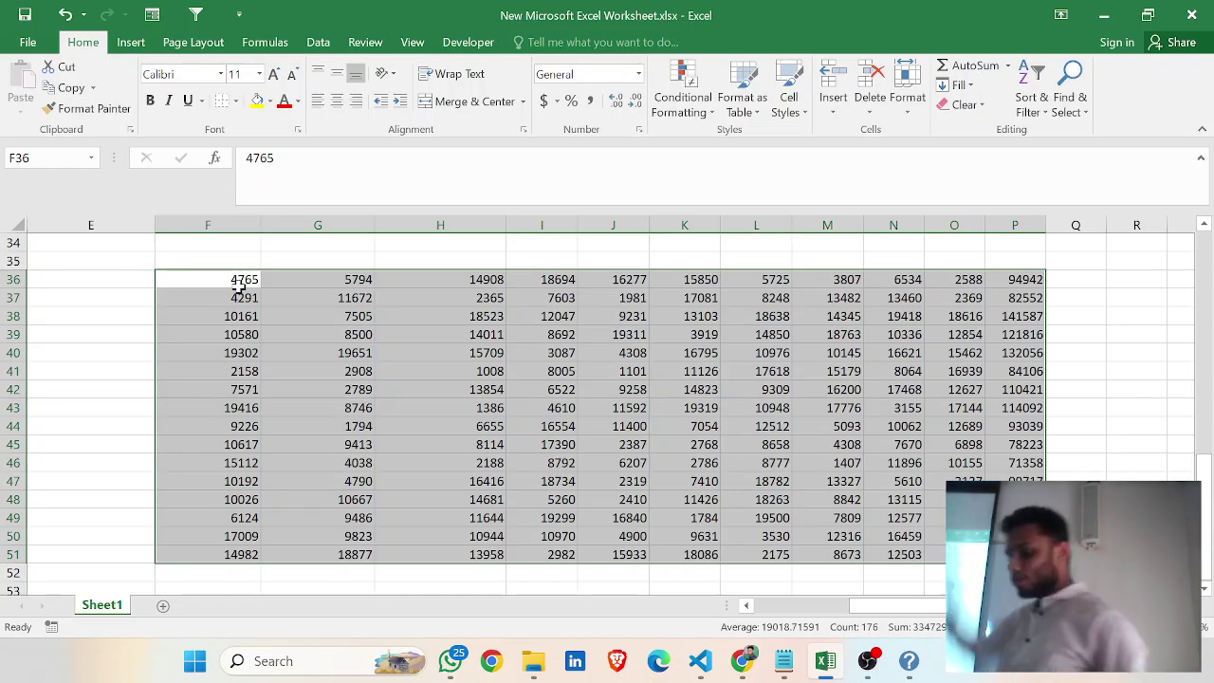
scroll(422, 332, "up", 6)
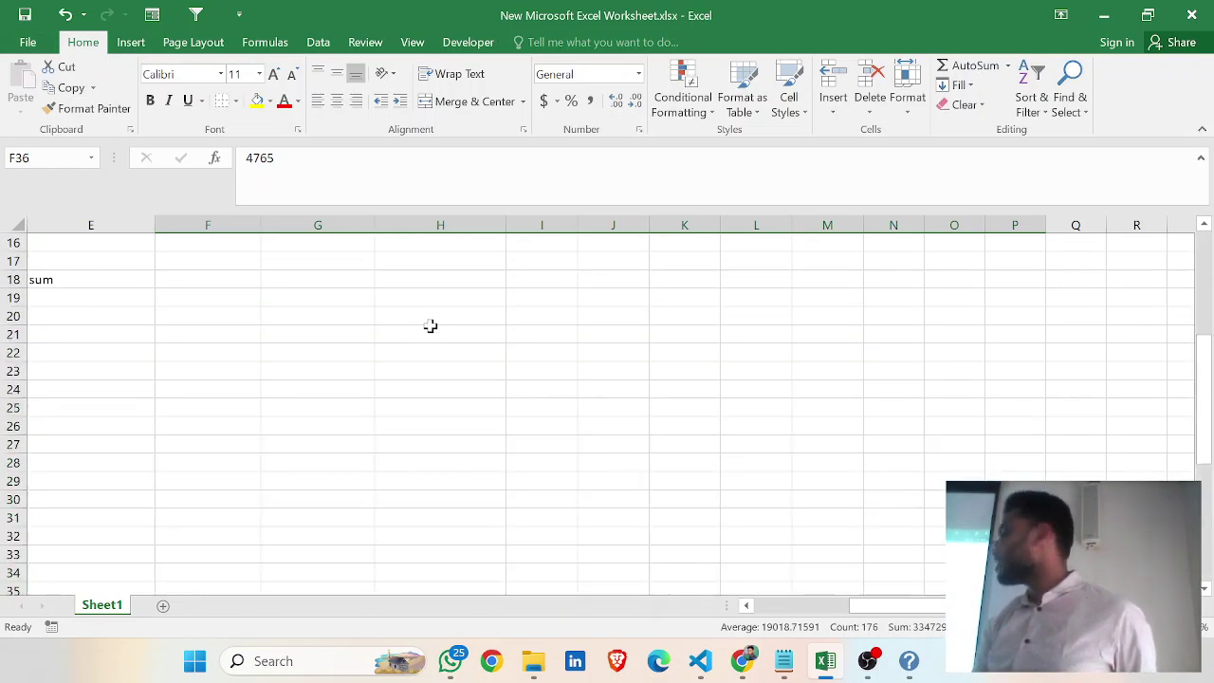
scroll(430, 325, "down", 9)
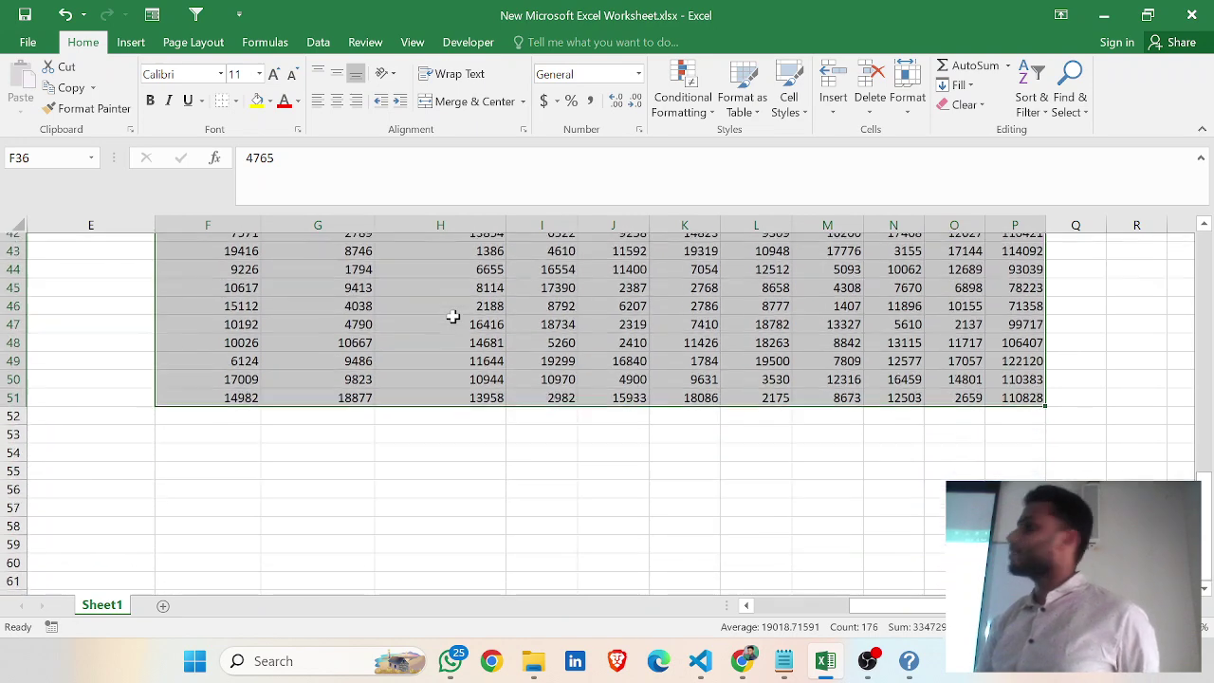
scroll(454, 316, "up", 3)
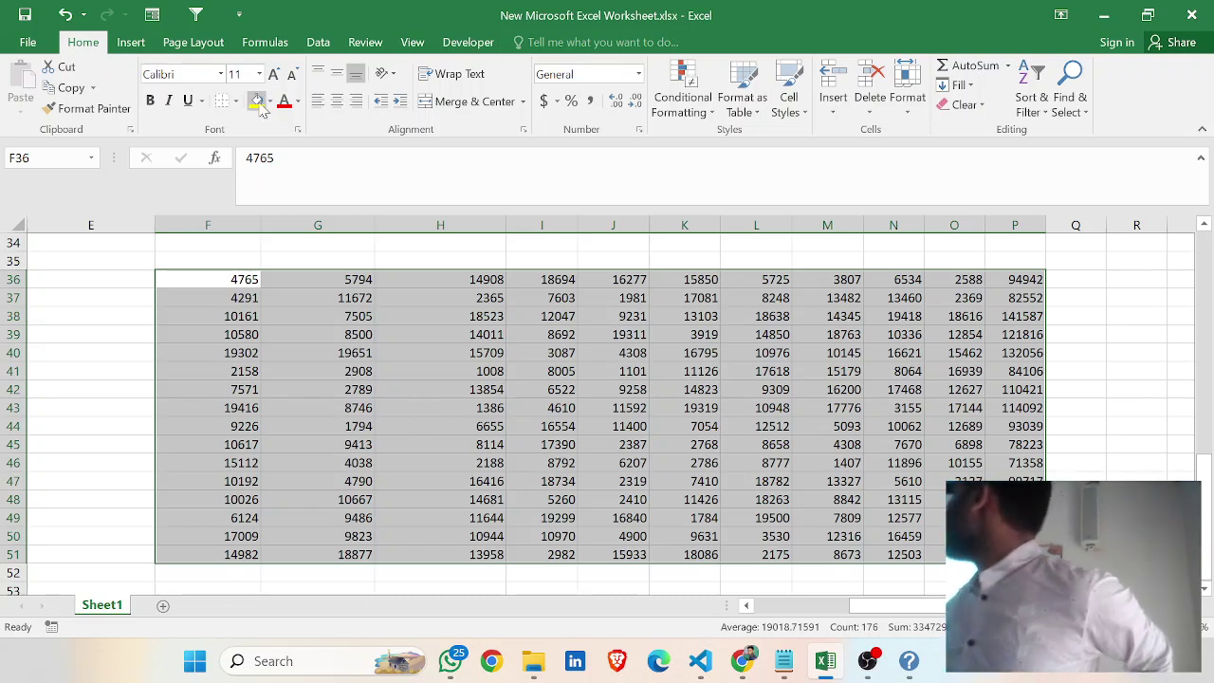
Reselect F36:P51 and turn on filtering for the range, with row 36 as the header row
left_click(314, 41)
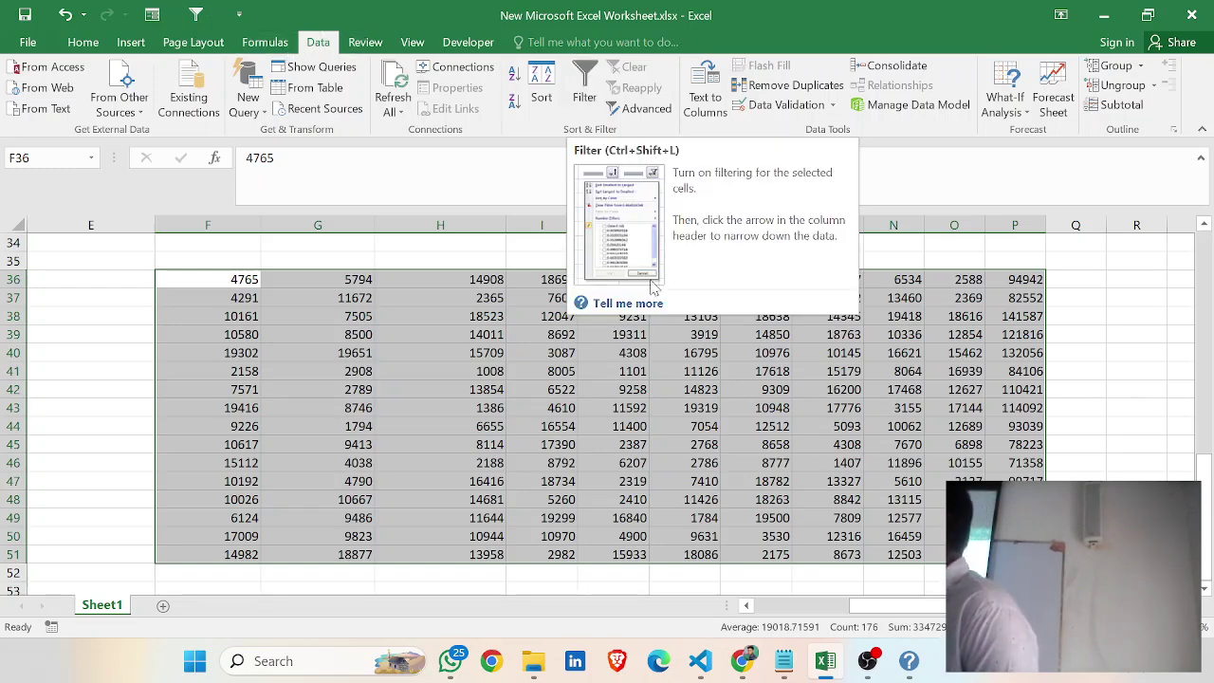
left_click(654, 407)
left_click(194, 276)
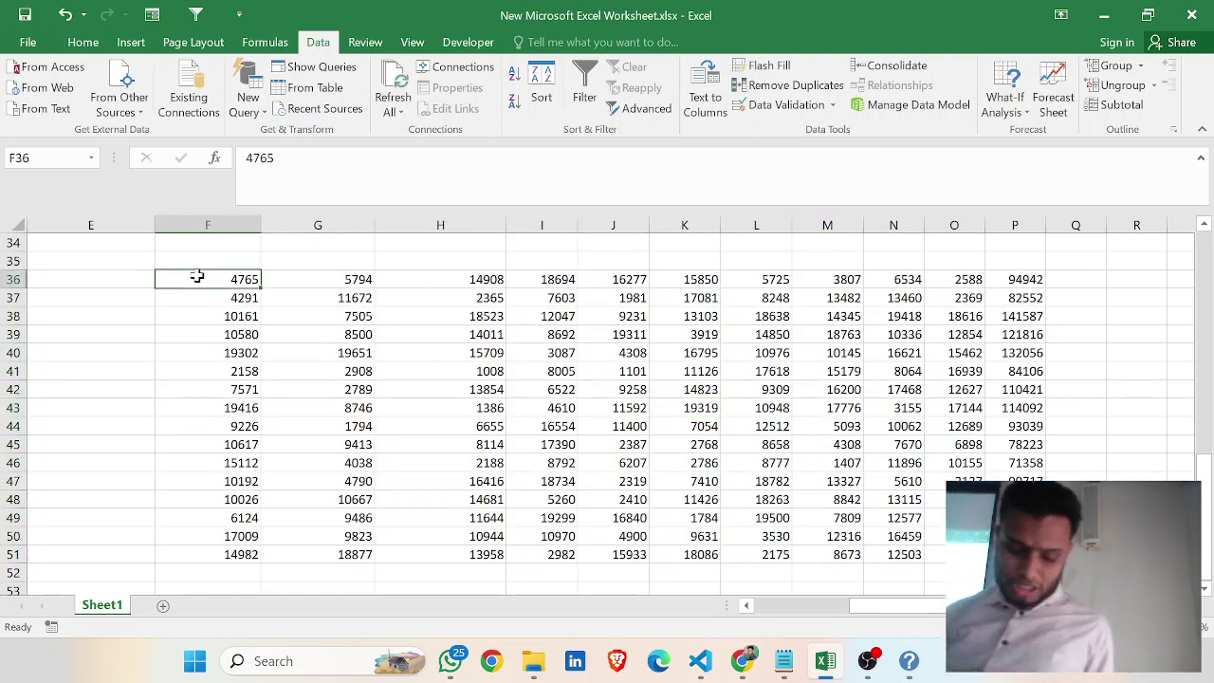
key("ctrl+shift+Down")
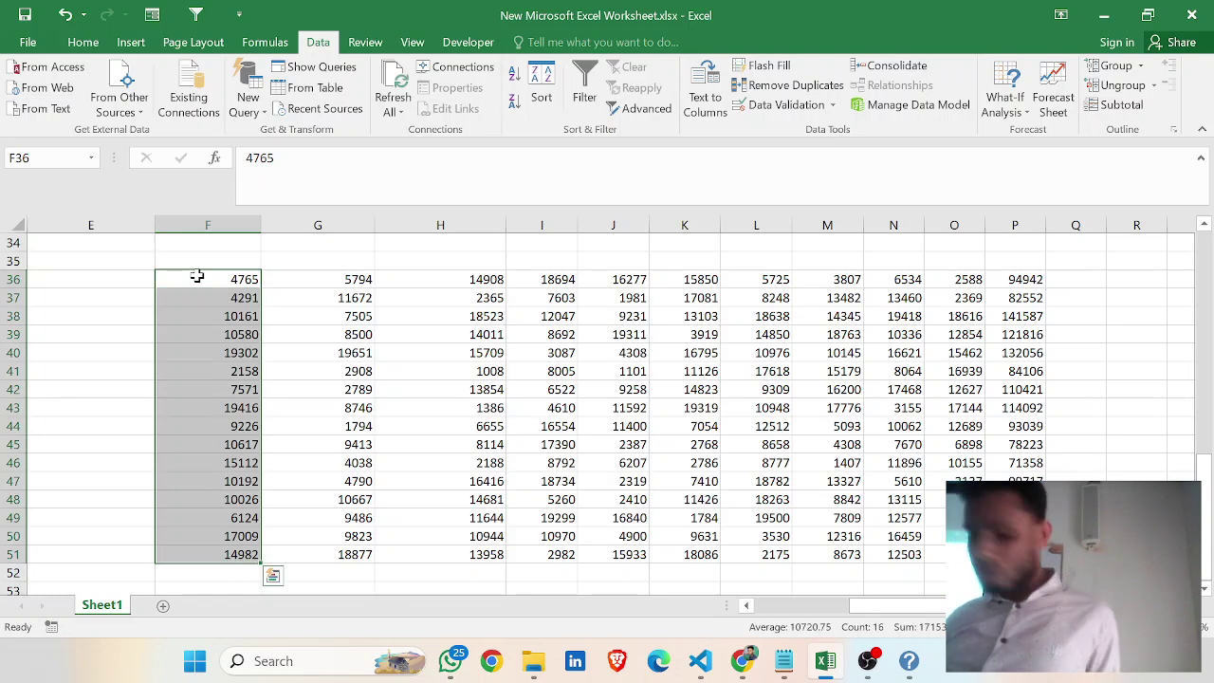
key("ctrl+shift+Right")
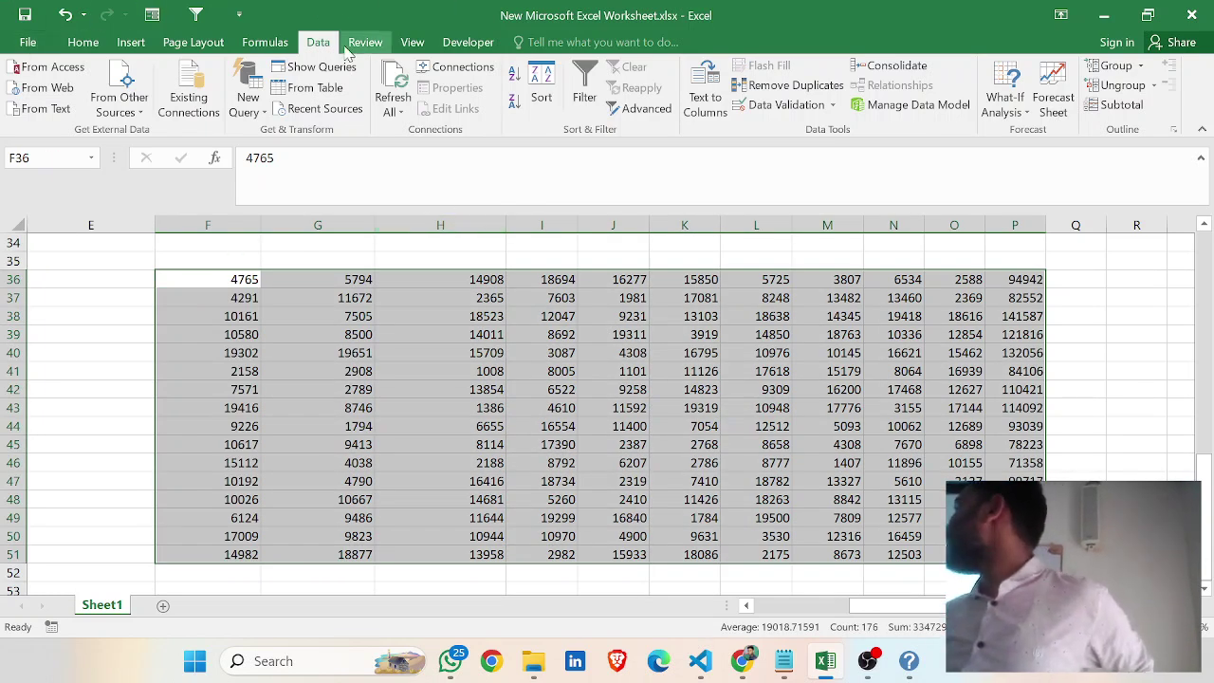
left_click(586, 86)
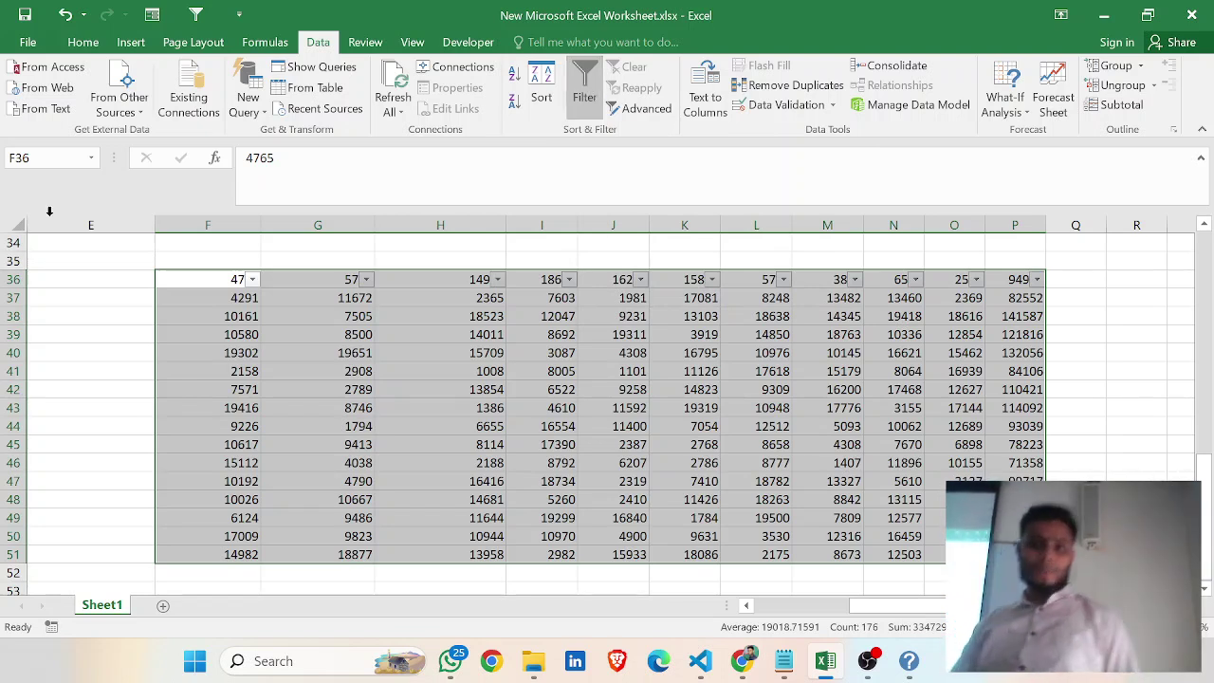
View the filter options for column F and turn filtering off for the table
left_click(252, 280)
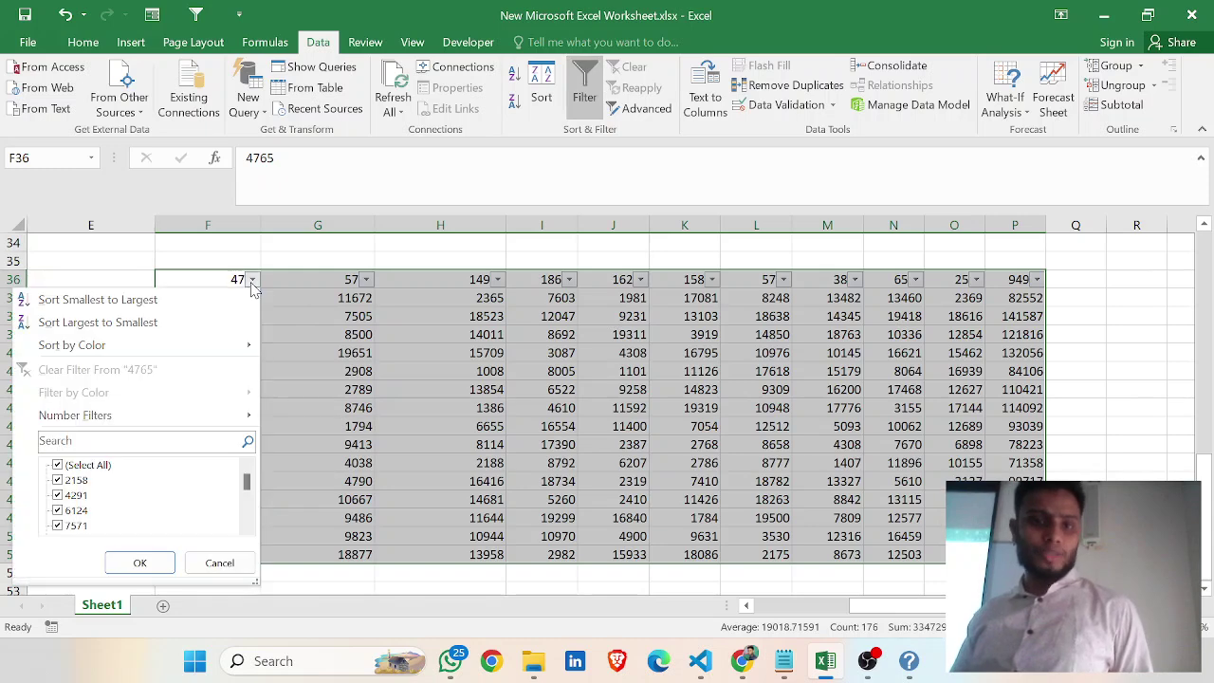
left_click(253, 281)
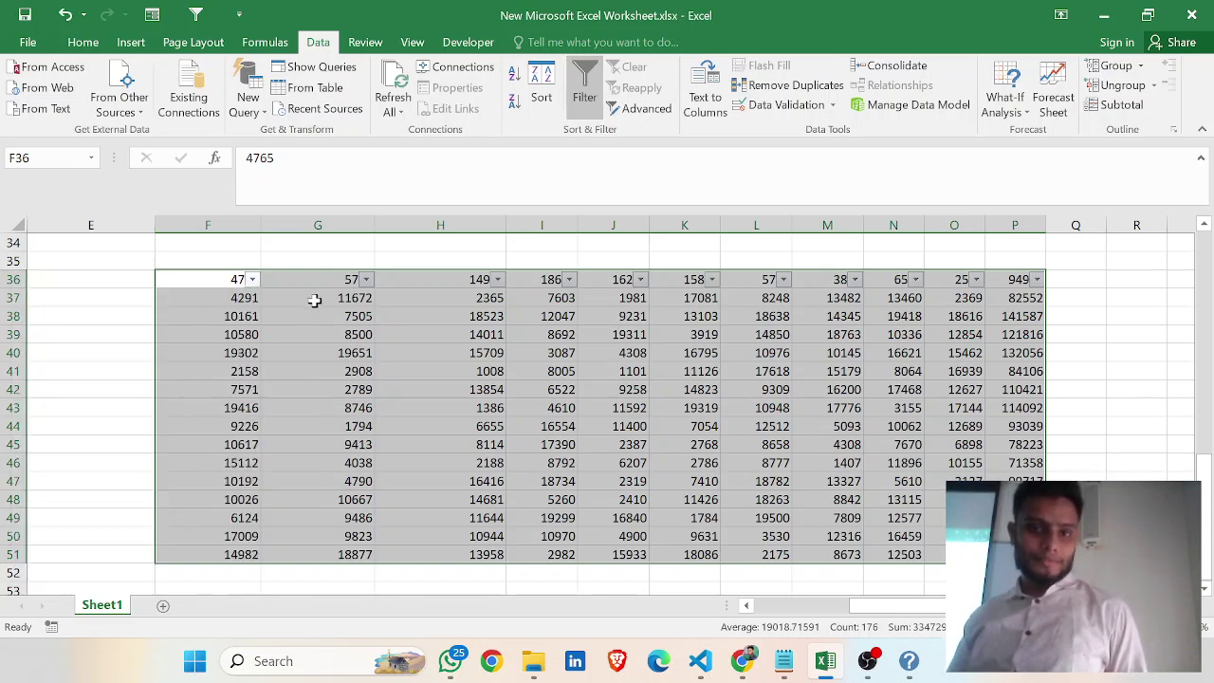
left_click(585, 95)
left_click(479, 335)
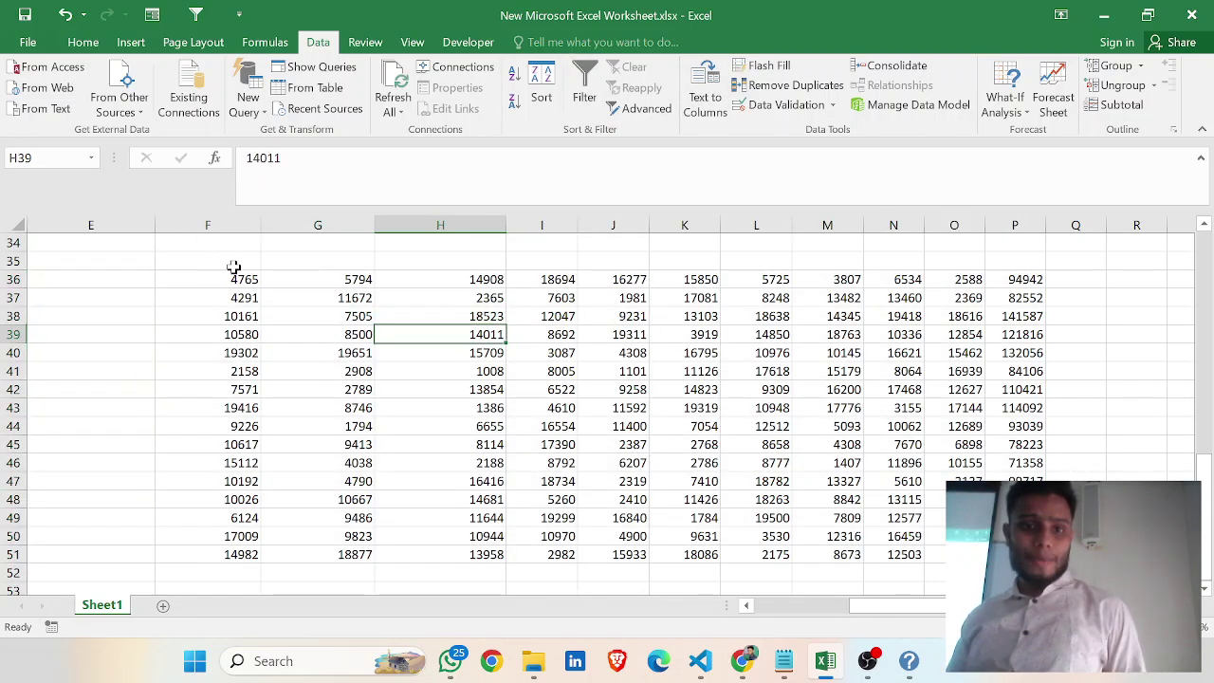
Enter the column headers A in F35 and B in G35, above the number table
left_click(230, 259)
type("A")
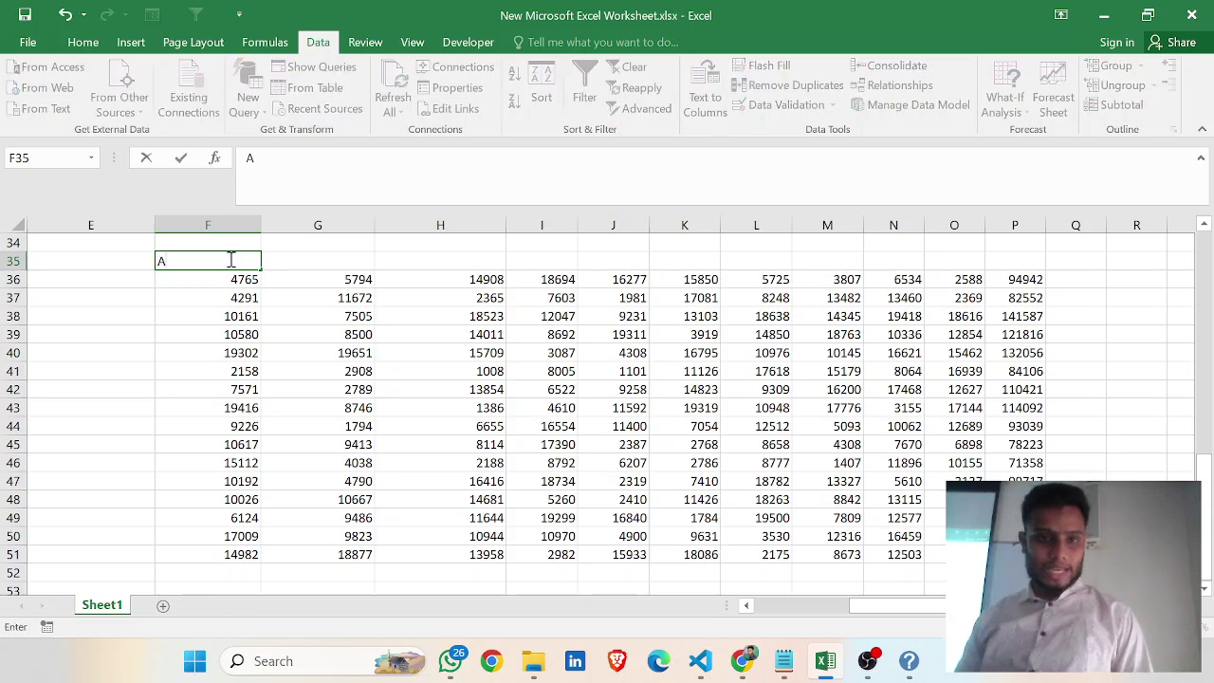
left_click(403, 319)
left_click(220, 272)
left_click(315, 271)
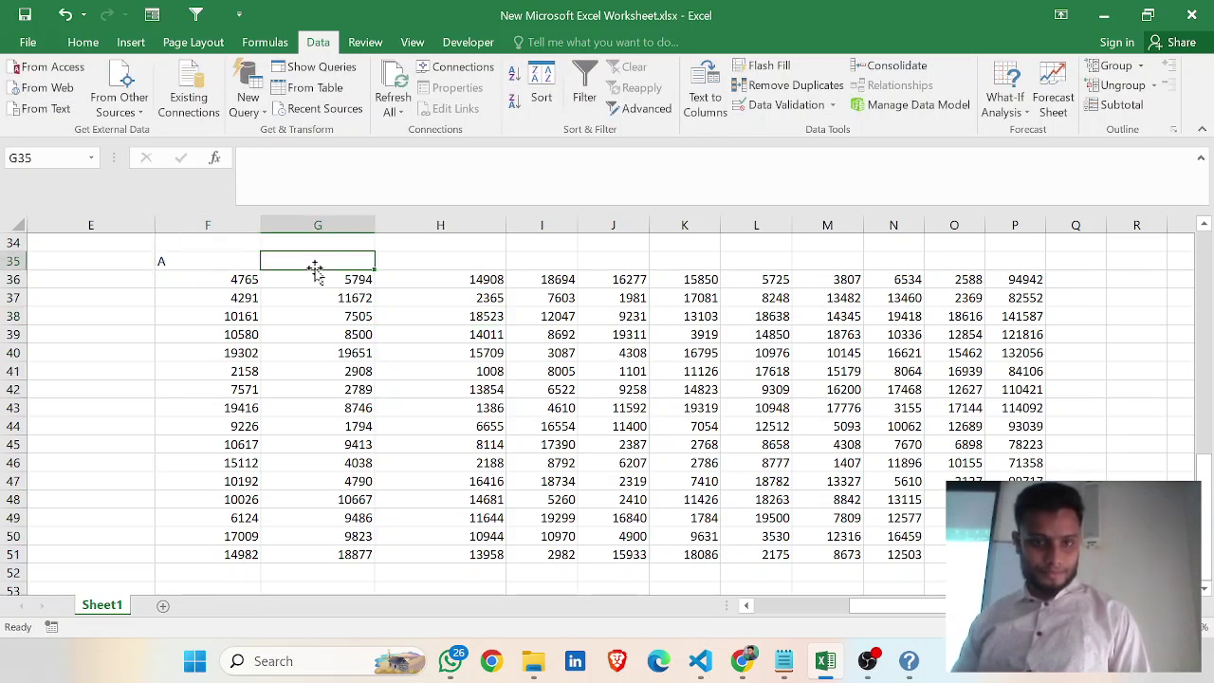
type("B")
left_click(327, 293)
Try filling the A and B headers across row 35 to column P, and undo the fill
left_click_drag(237, 260, 1012, 264)
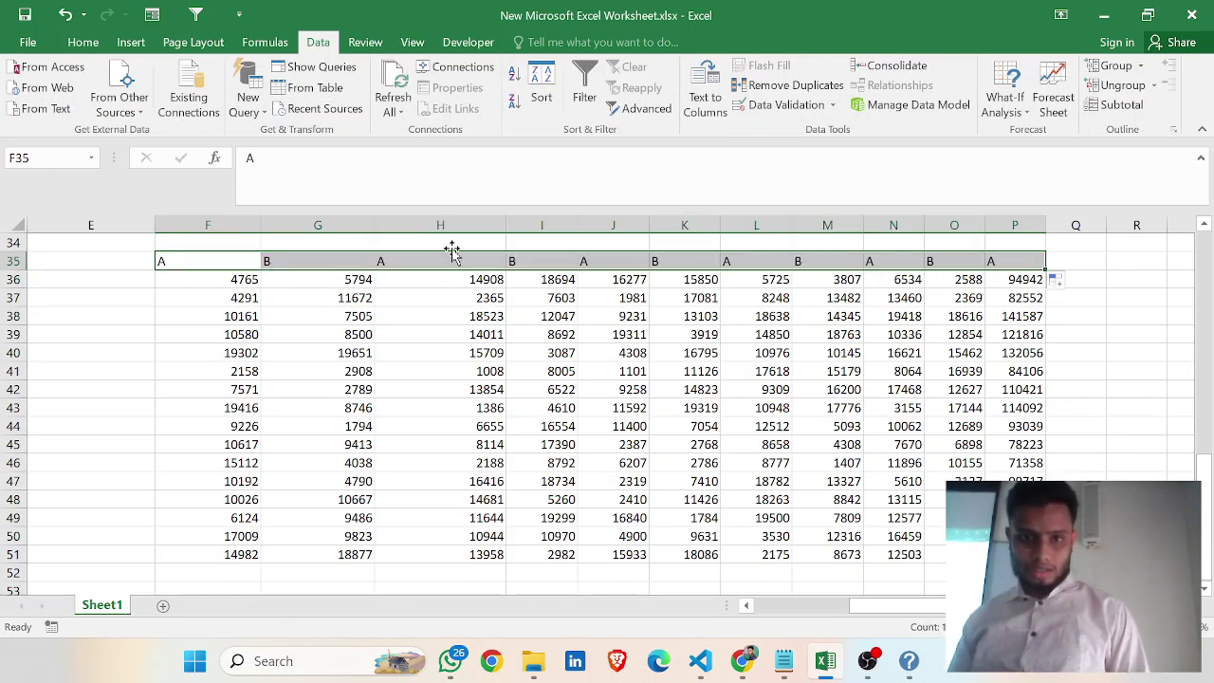
left_click(1059, 284)
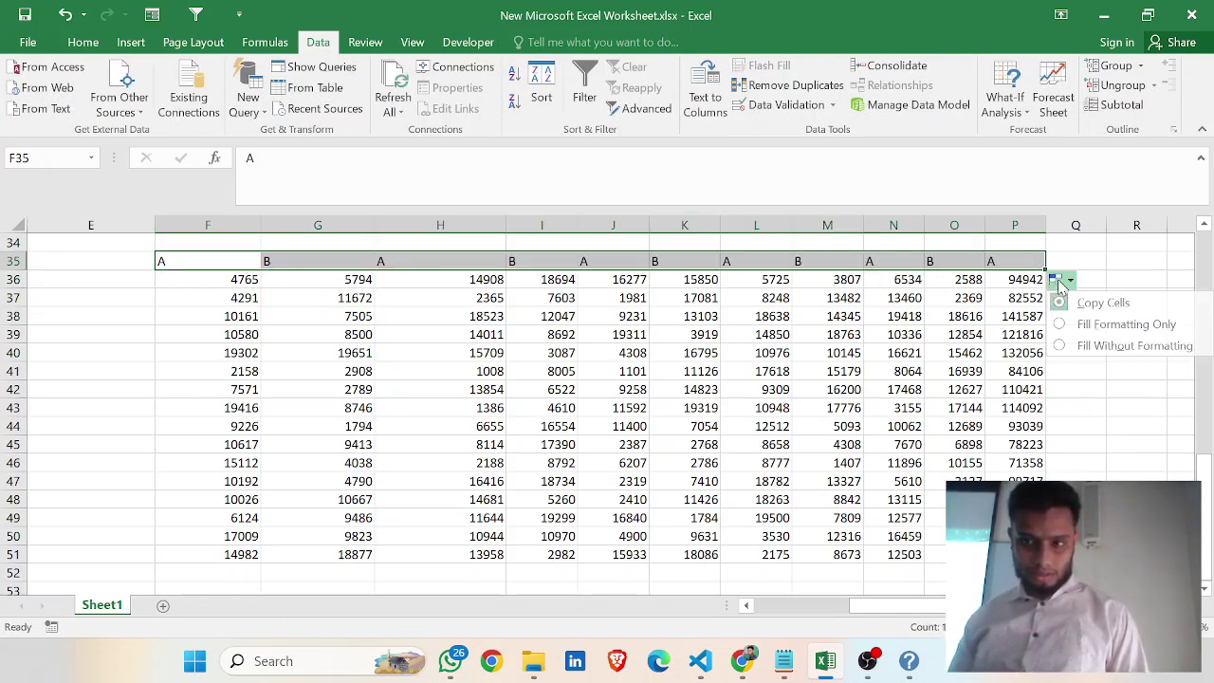
left_click(1105, 325)
key("ctrl+z")
key("ctrl+z")
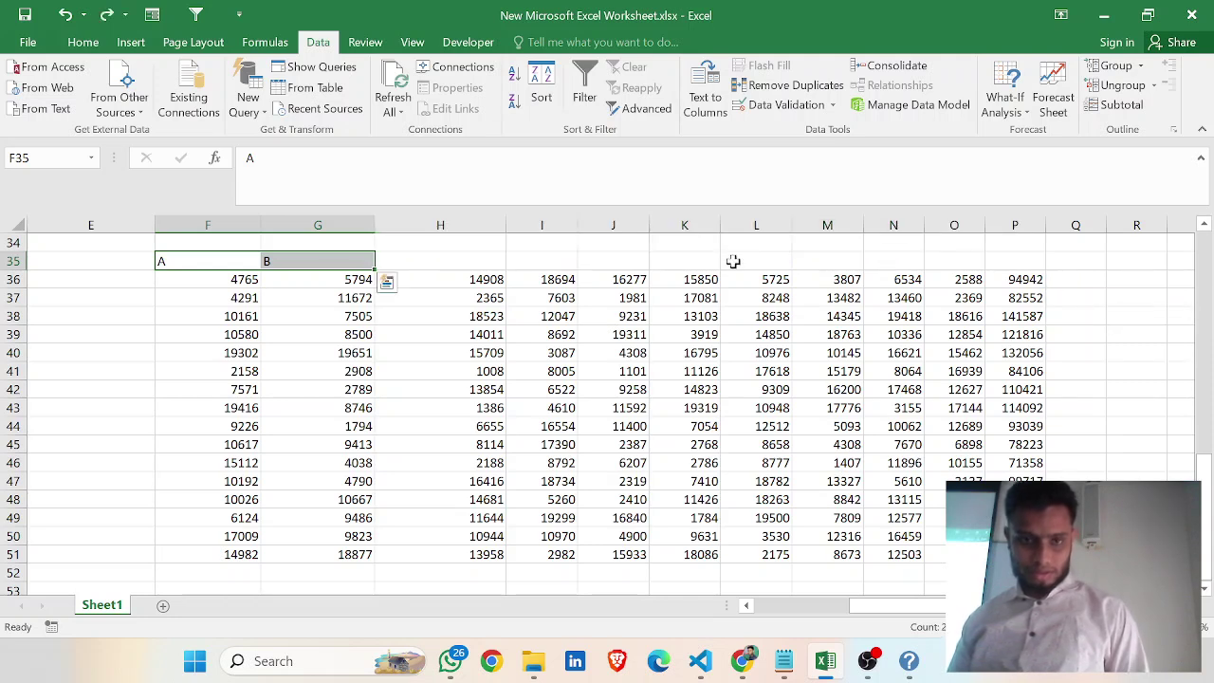
Enter the headers B, C, D and E in cells G35 to J35 of the header row
left_click(197, 261)
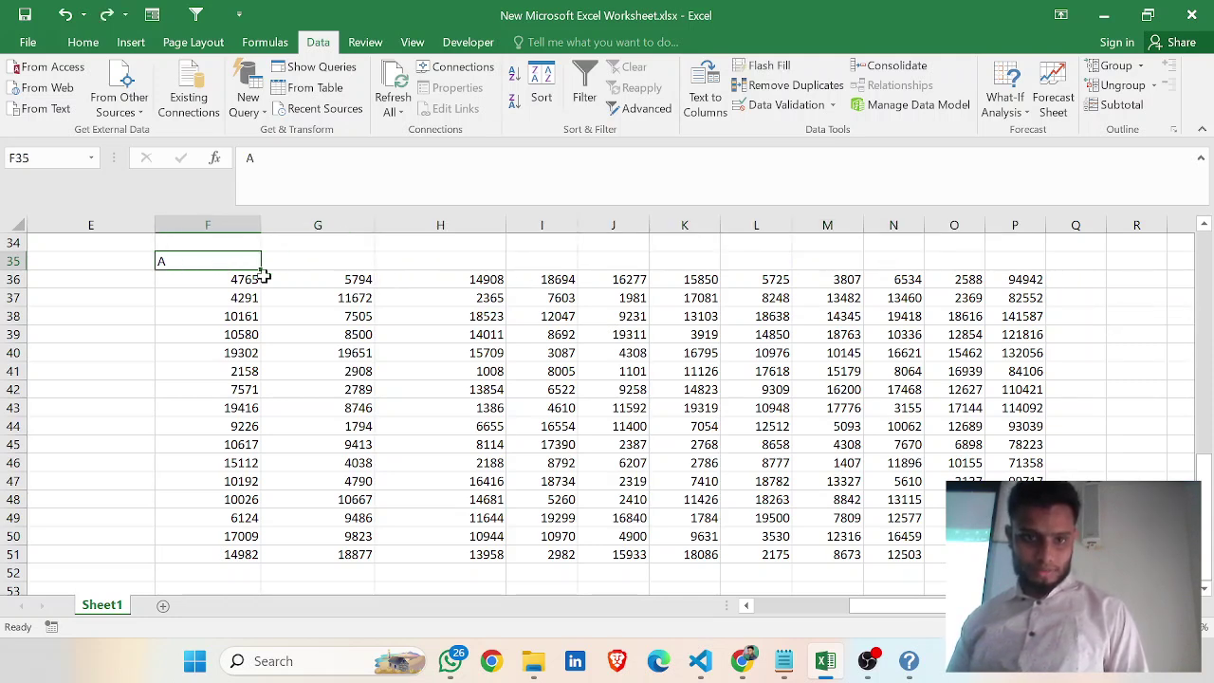
left_click(302, 264)
type("B")
key("Tab")
type("C")
key("Tab")
type("D")
key("Tab")
key("Tab")
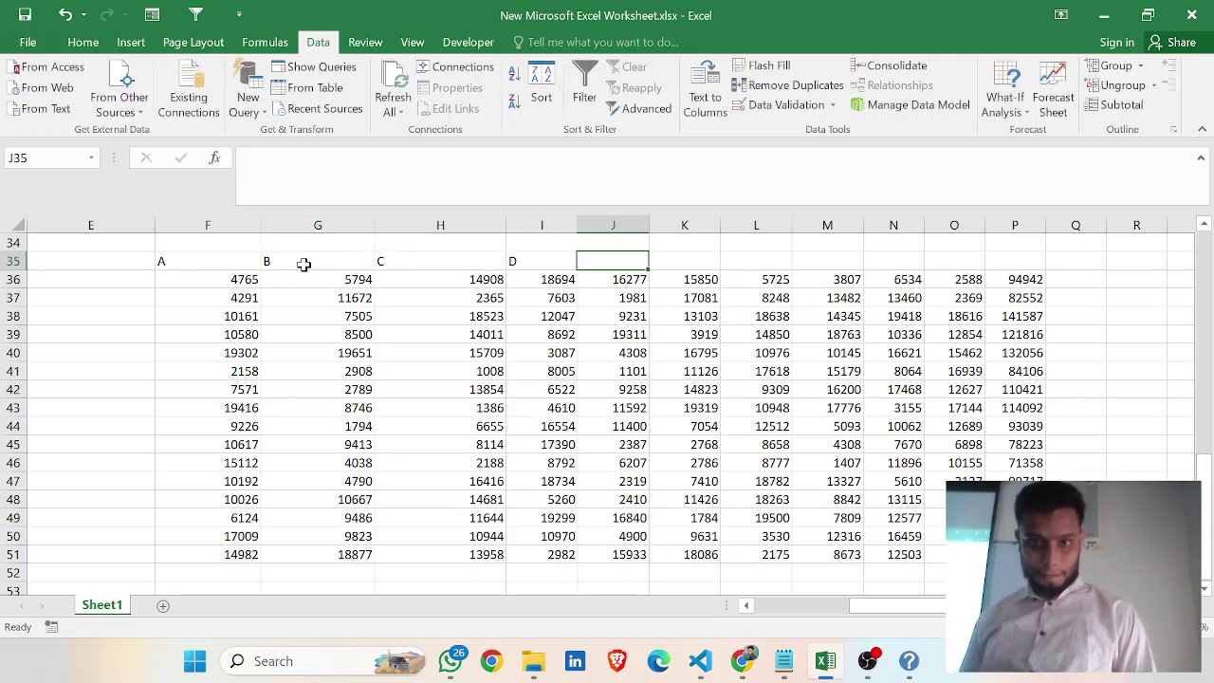
key("shift+Tab")
type("E")
key("Tab")
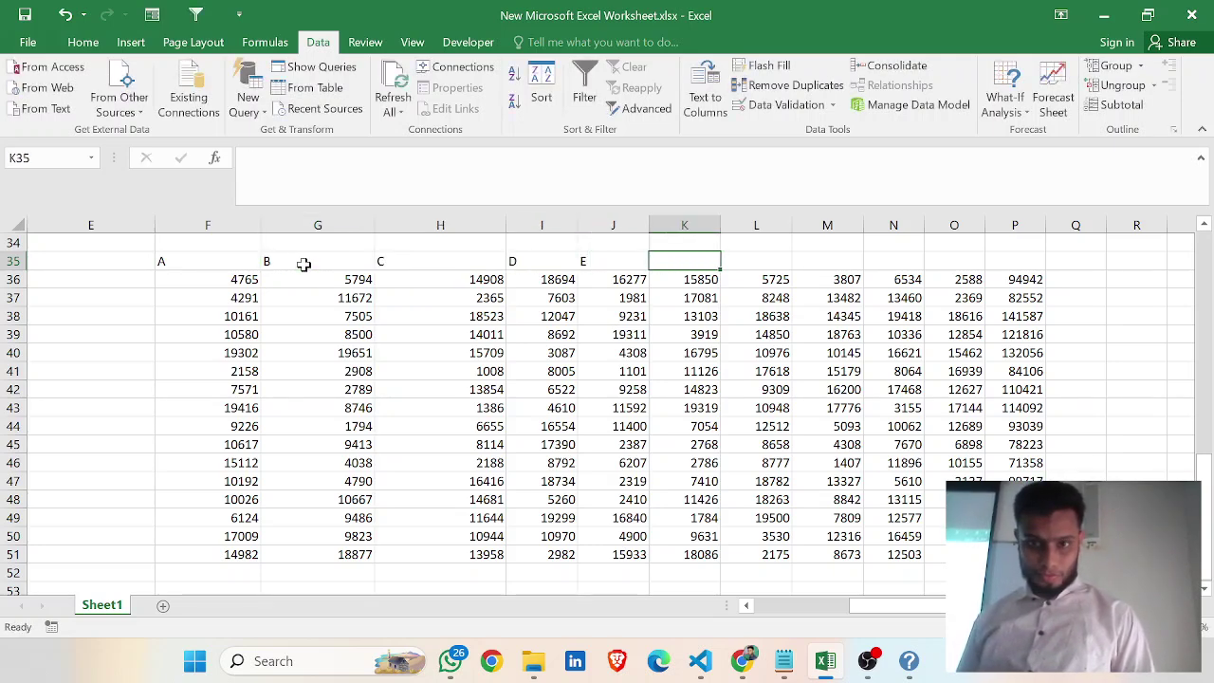
Complete the header row with F, G, H, I, J and K in cells K35 to P35
type("F")
key("Tab")
type("G")
key("Tab")
type("H")
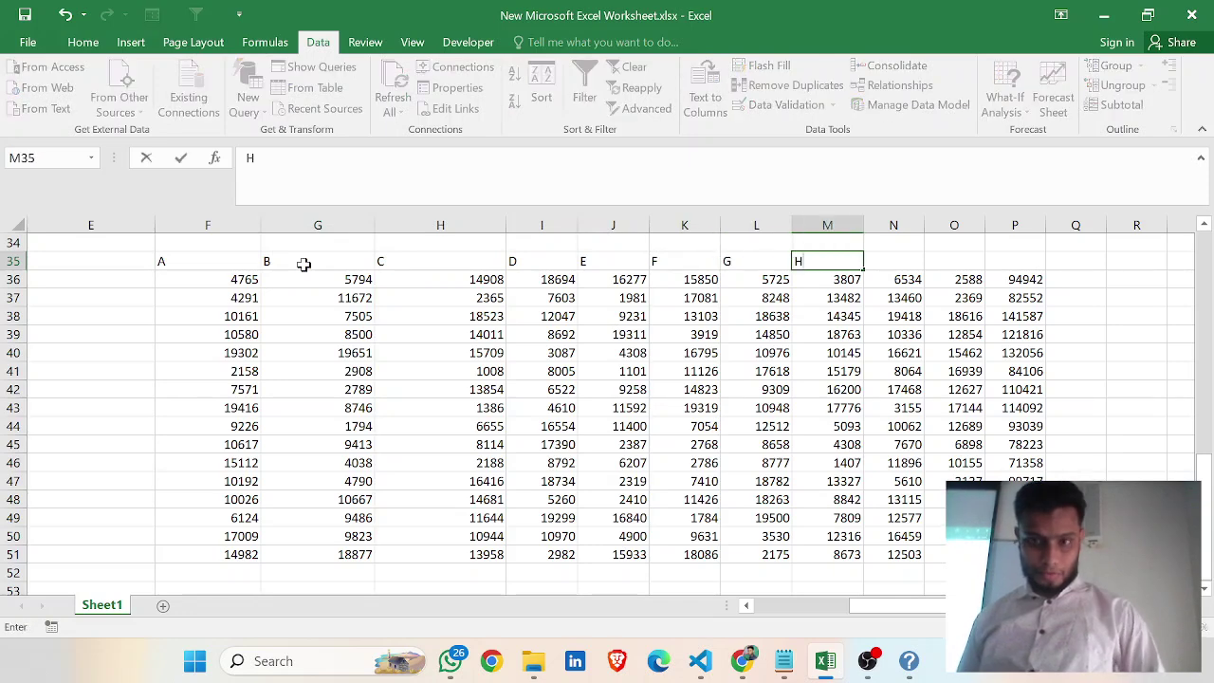
key("Tab")
type("I")
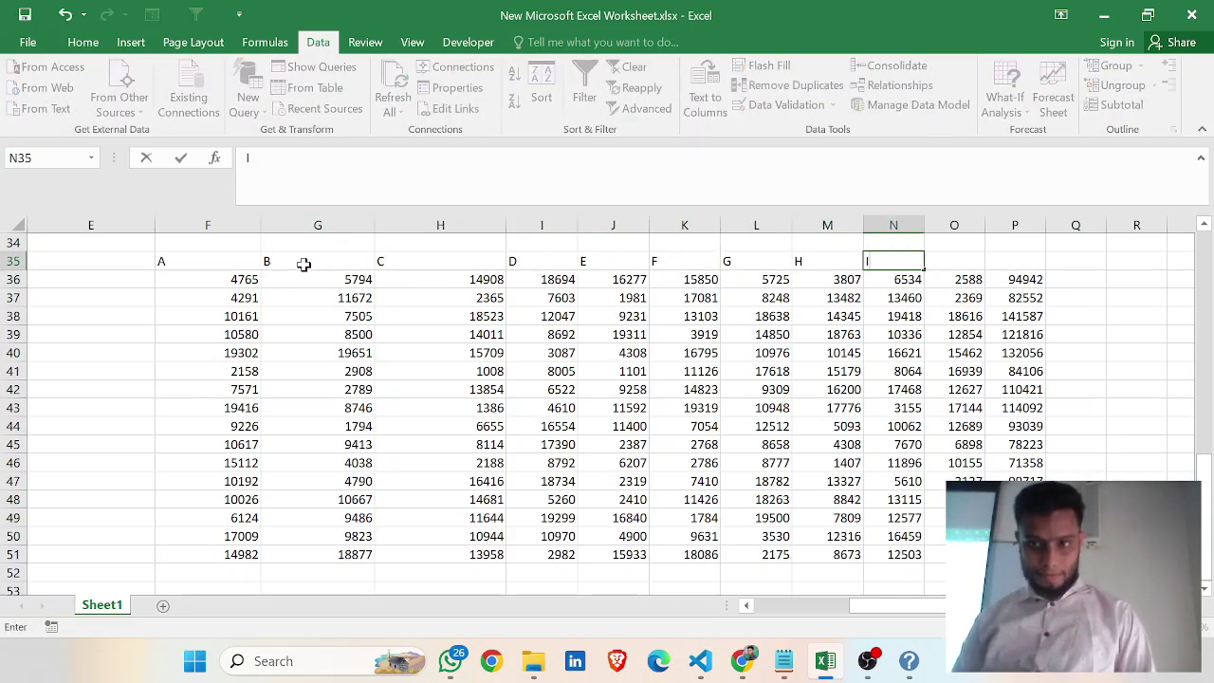
key("Tab")
type("I")
key("BackSpace")
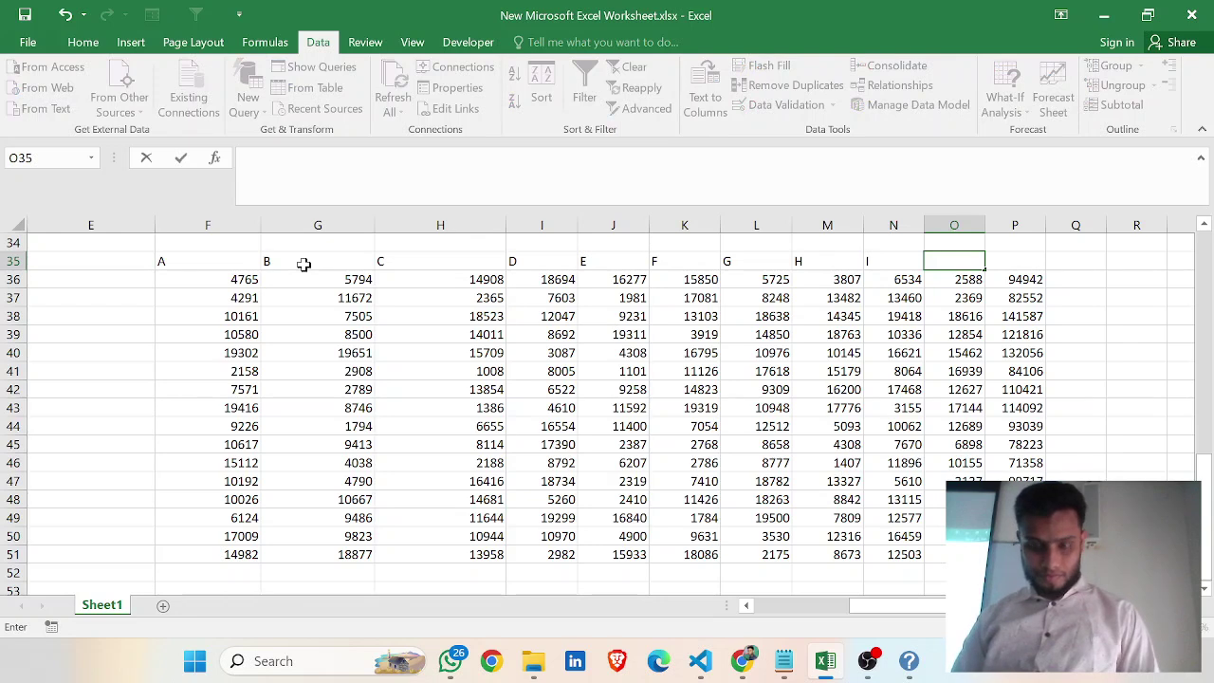
type("J")
key("Tab")
type("K")
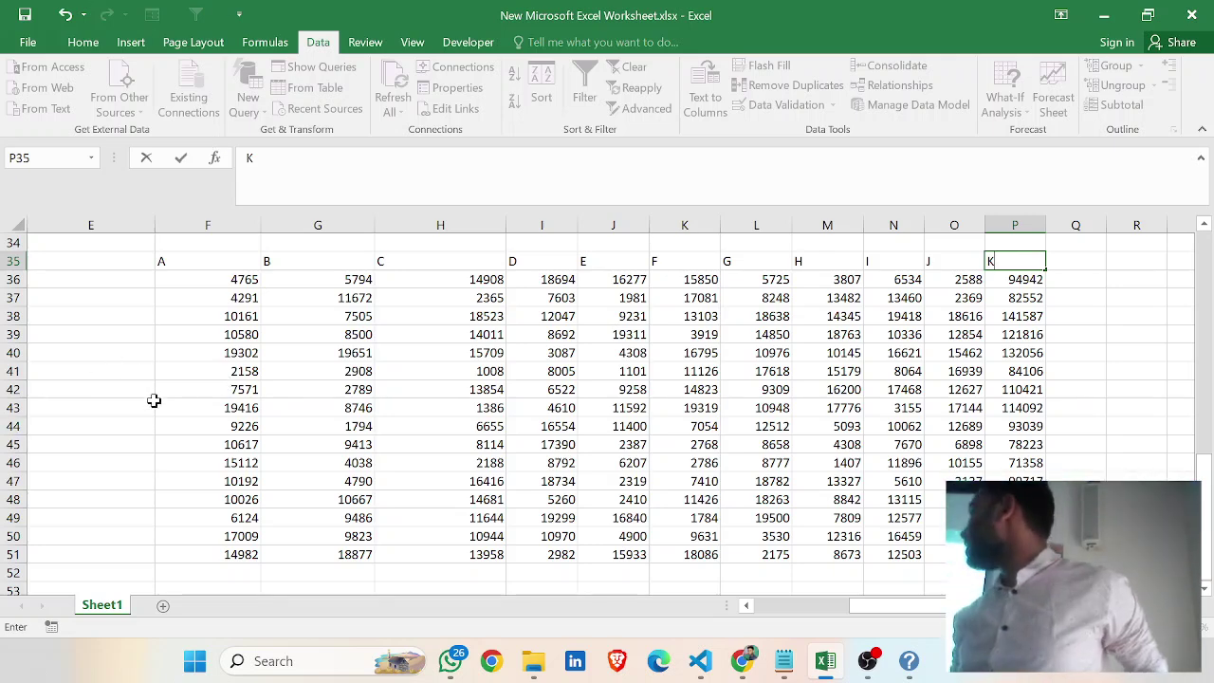
Select F35:P51 and turn on filtering for the range, with row 35 as the header row
left_click_drag(163, 262, 1015, 555)
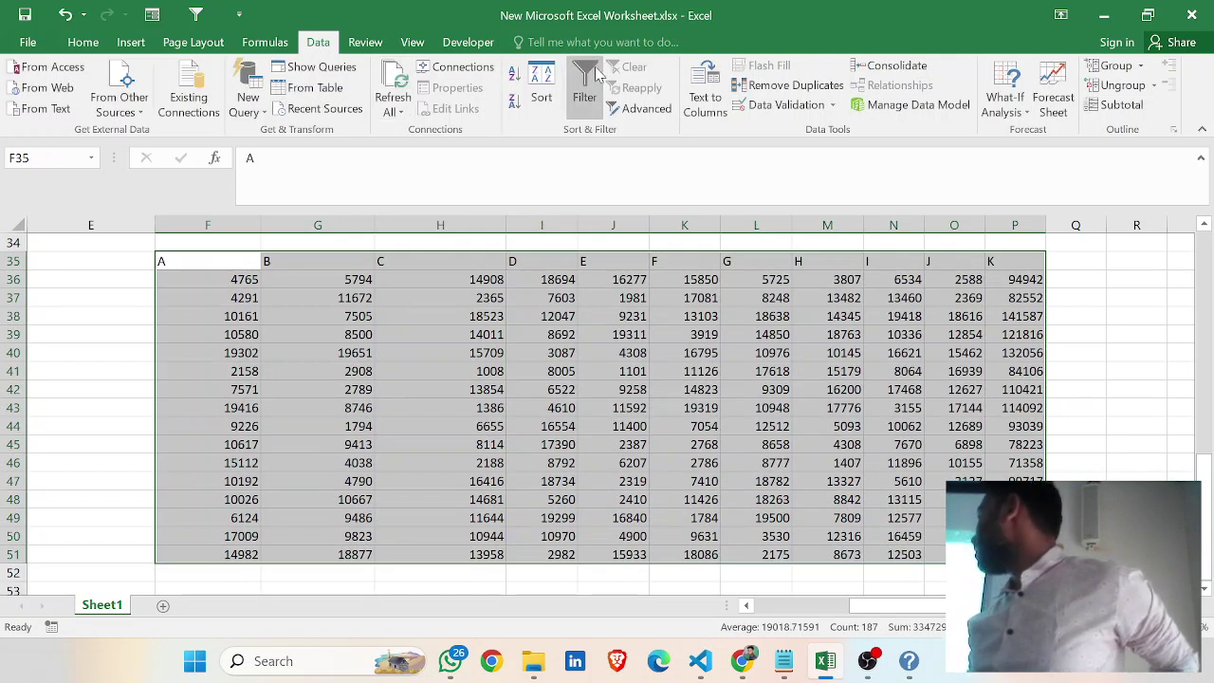
left_click(594, 82)
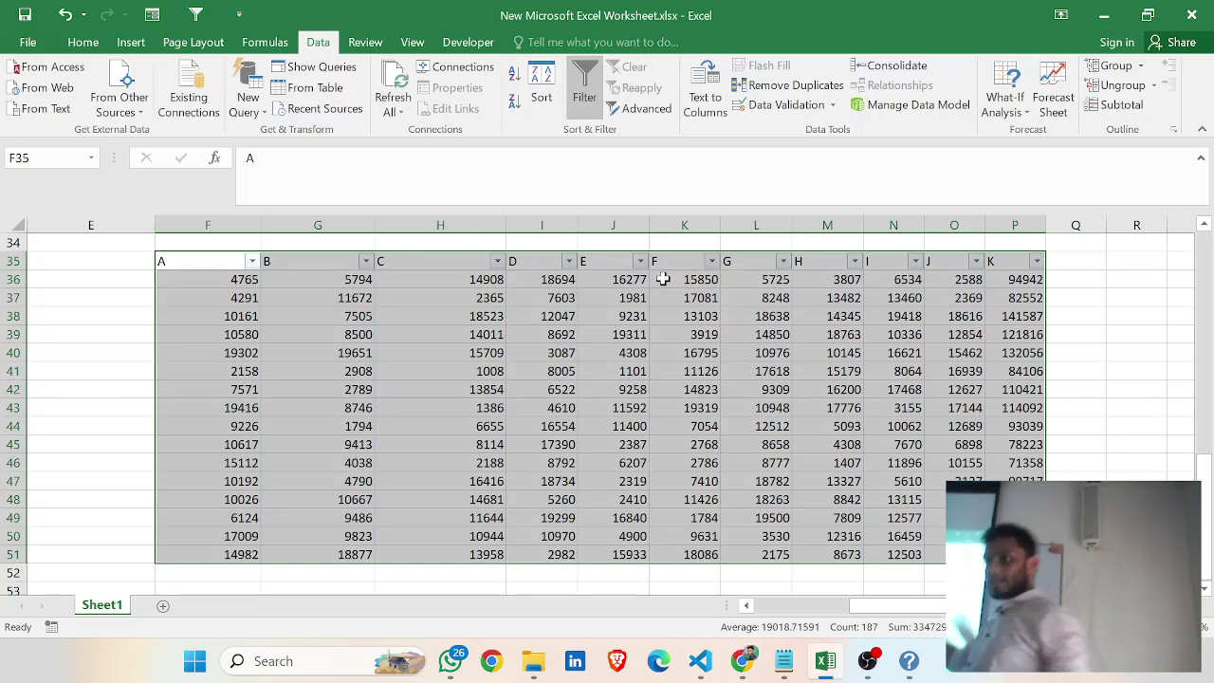
left_click(383, 351)
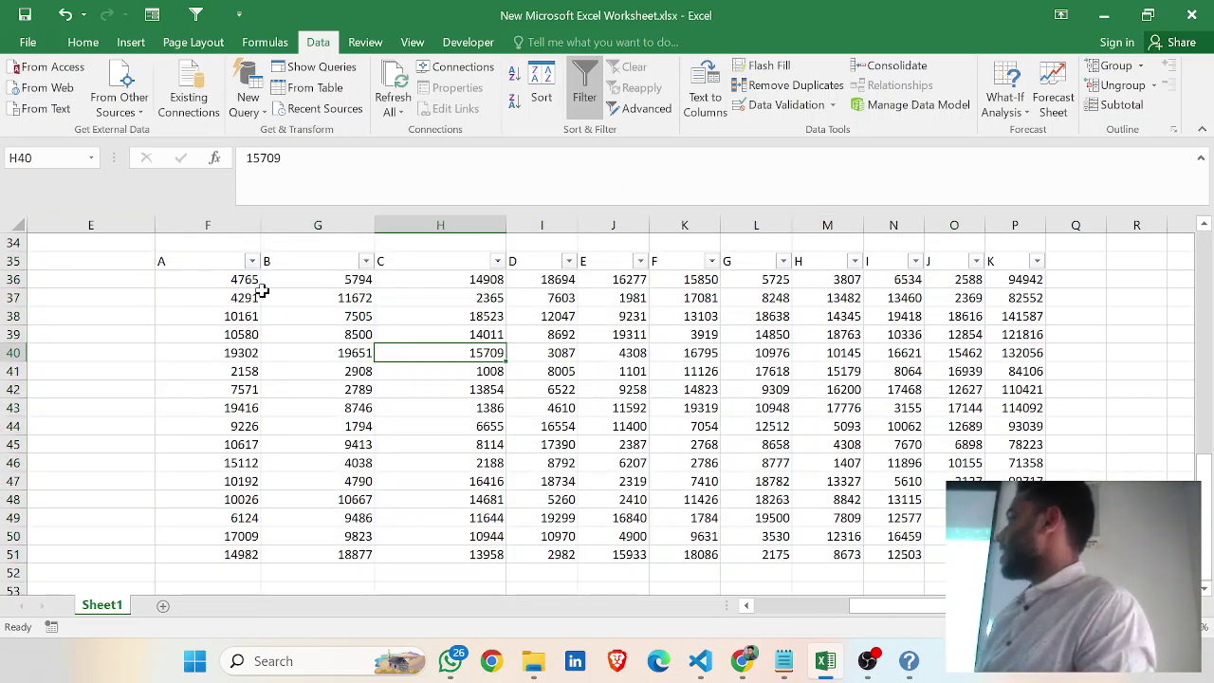
Sort the table by the column headed A from smallest to largest using its filter options
left_click(251, 262)
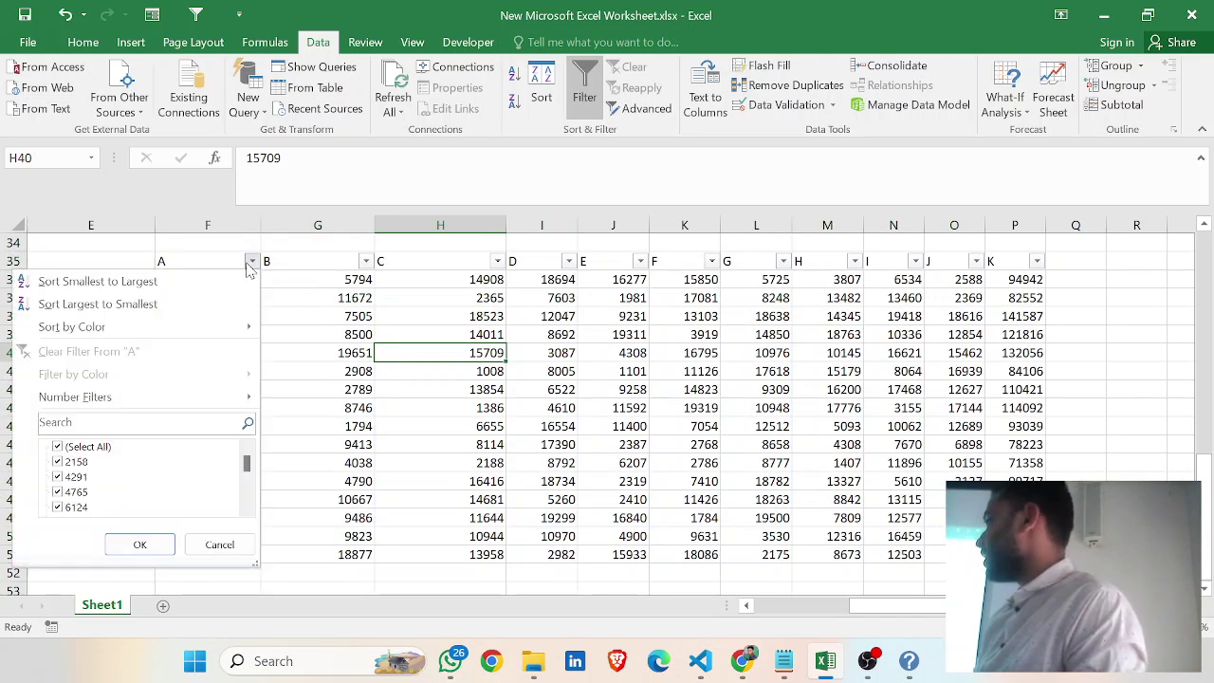
left_click(250, 264)
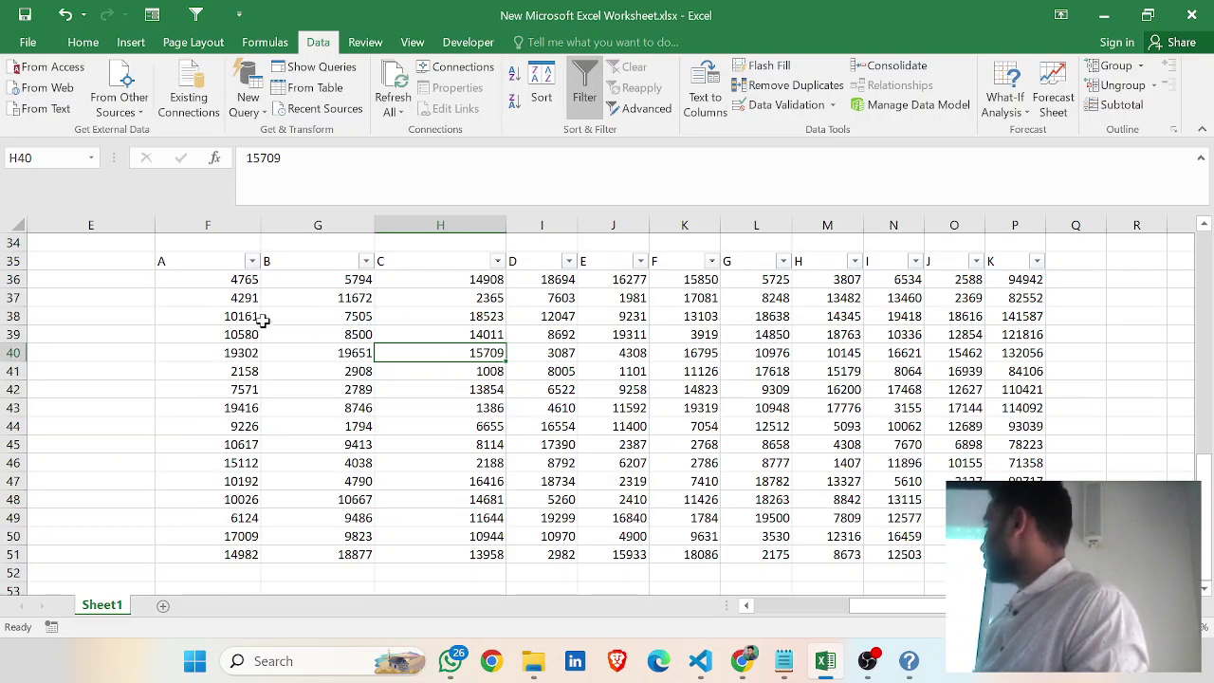
left_click_drag(187, 266, 741, 425)
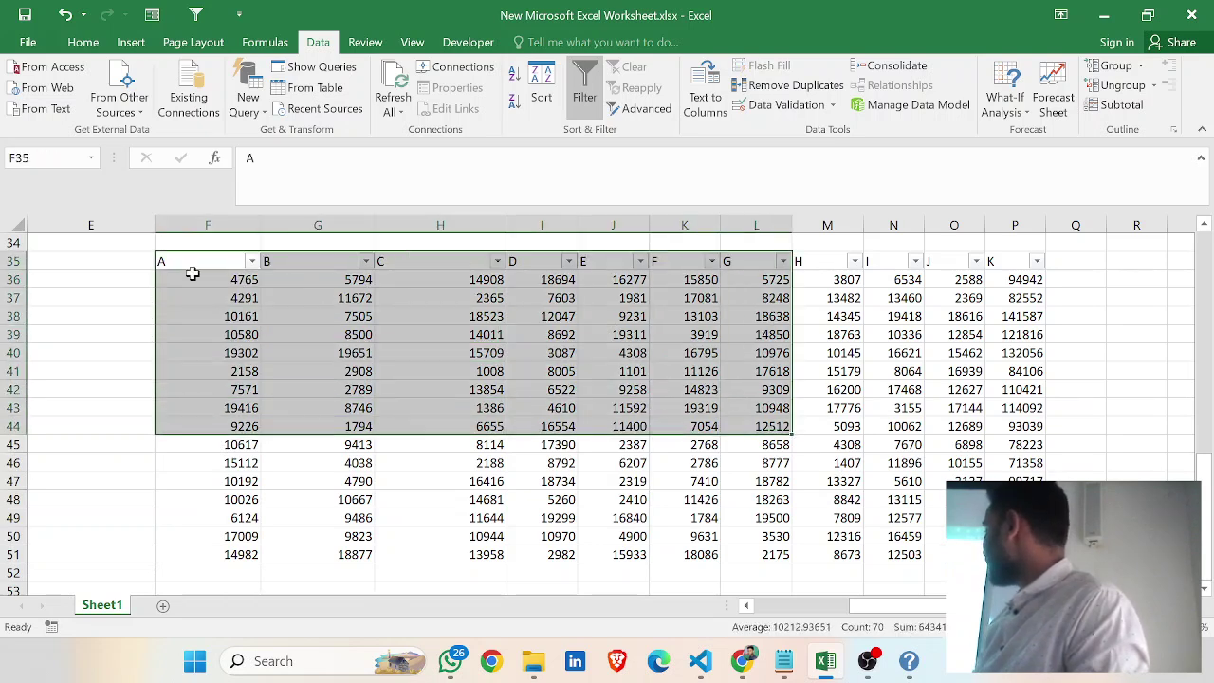
left_click(193, 273)
left_click(252, 262)
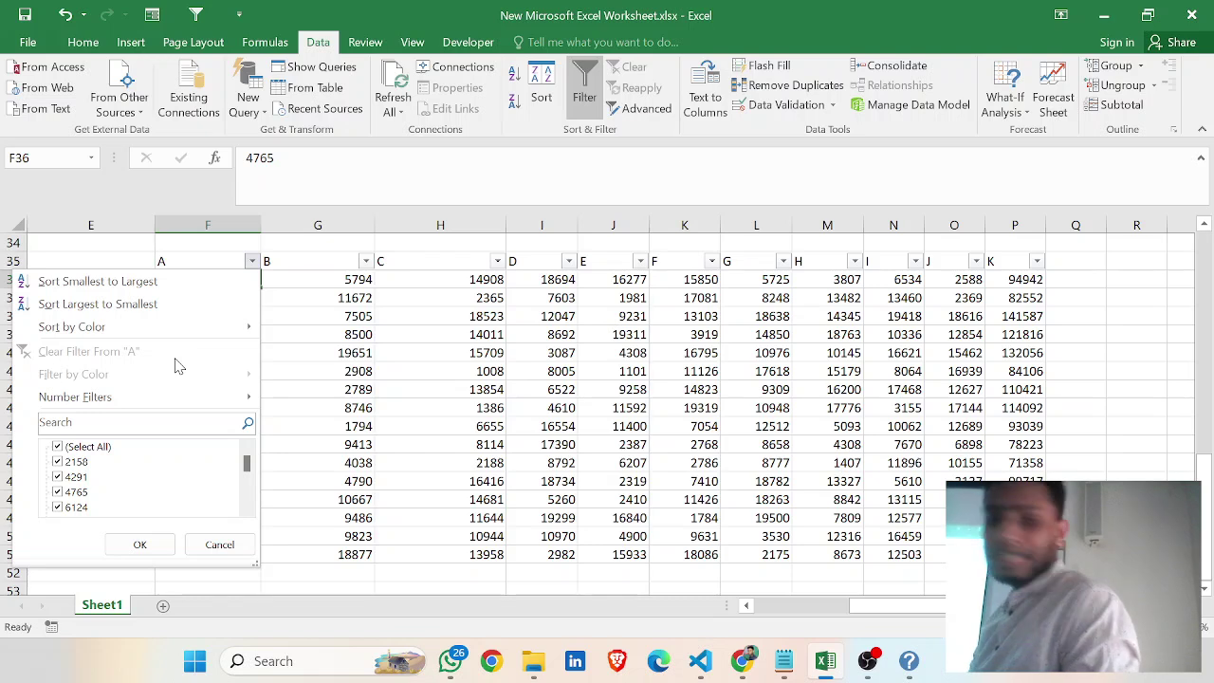
mouse_move(135, 328)
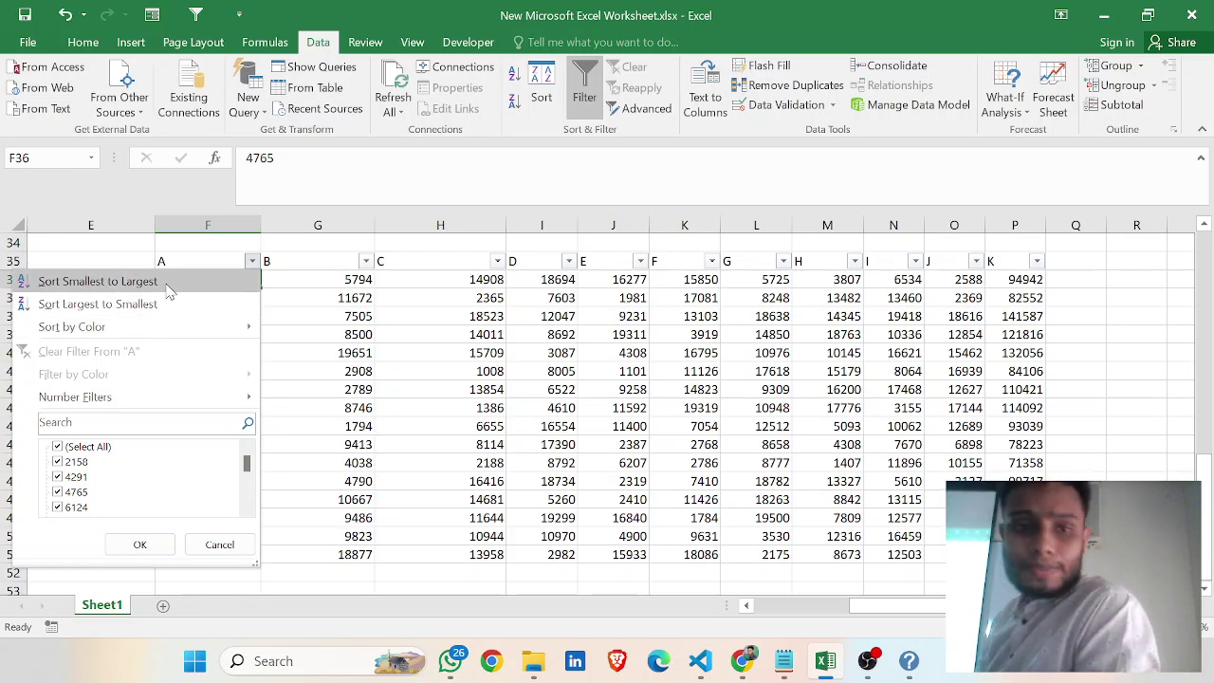
left_click(169, 282)
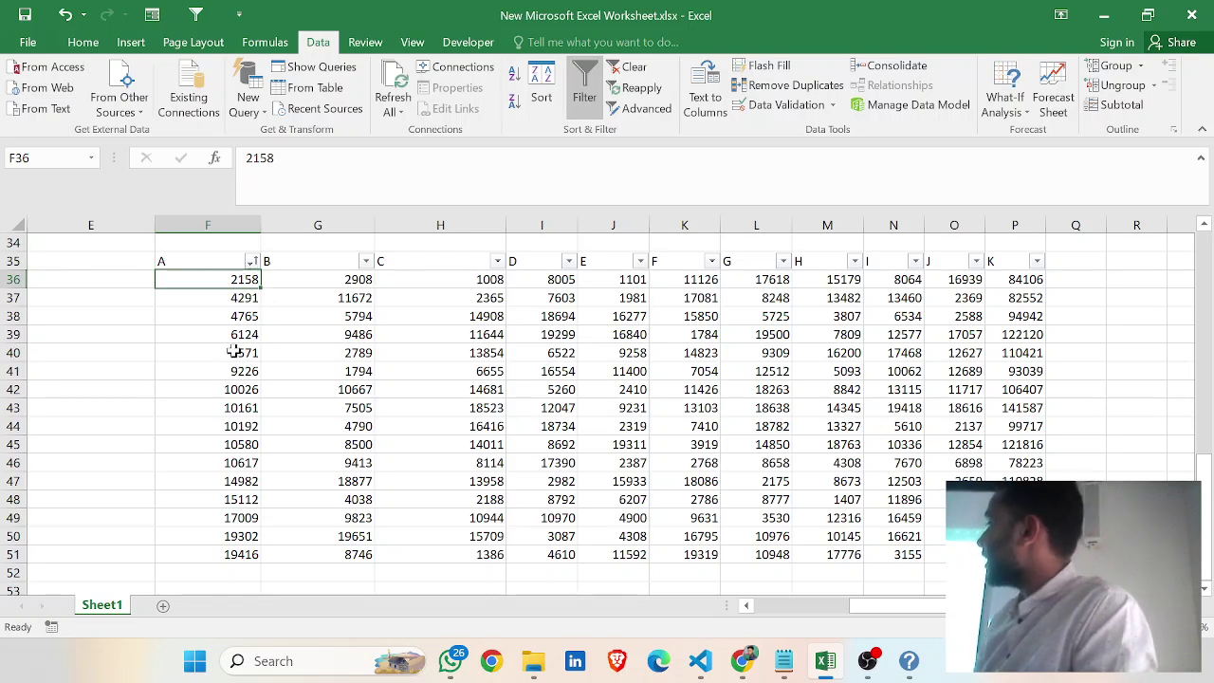
Reselect the whole table F35:P51 with its headers and reapply the smallest-to-largest sort on column A
left_click(320, 349)
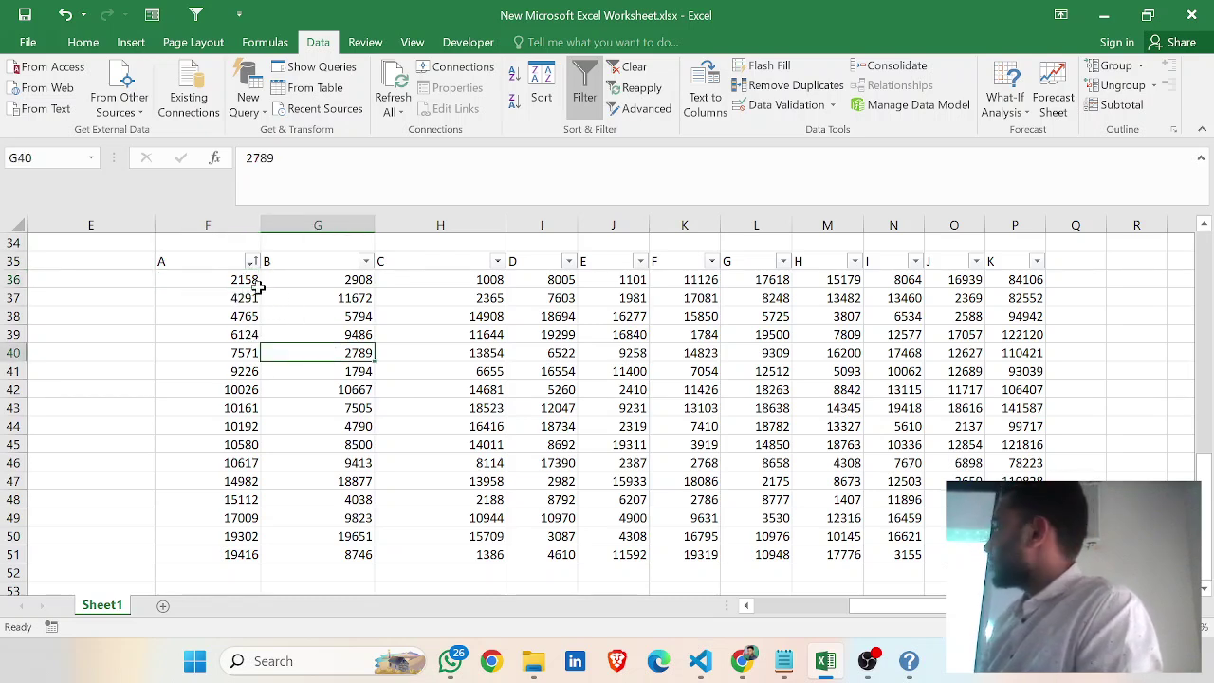
left_click_drag(200, 261, 1005, 555)
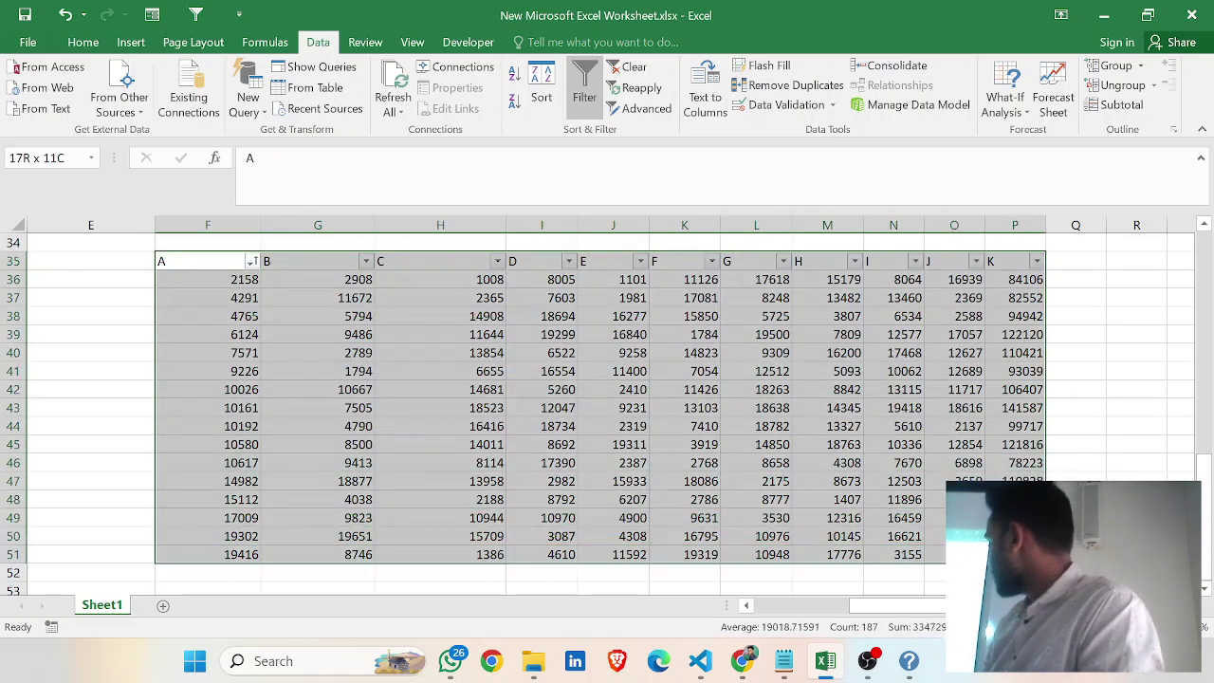
left_click(1006, 555)
left_click_drag(162, 263, 1013, 567)
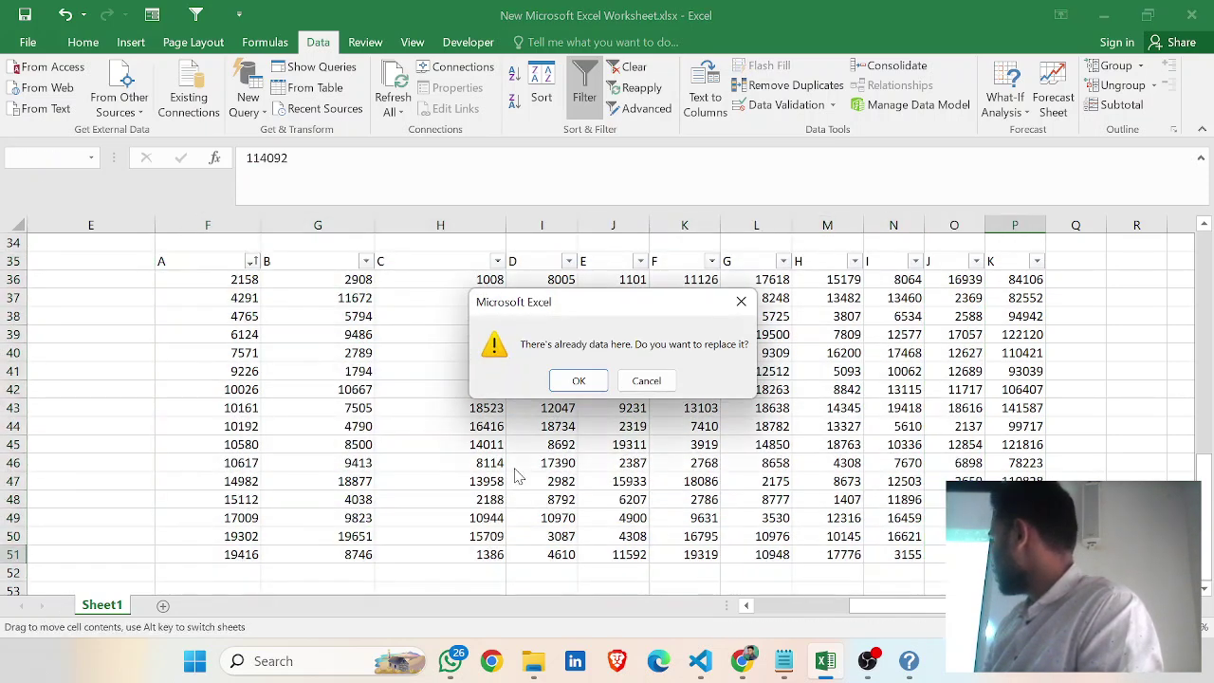
left_click(740, 302)
left_click_drag(162, 260, 1034, 558)
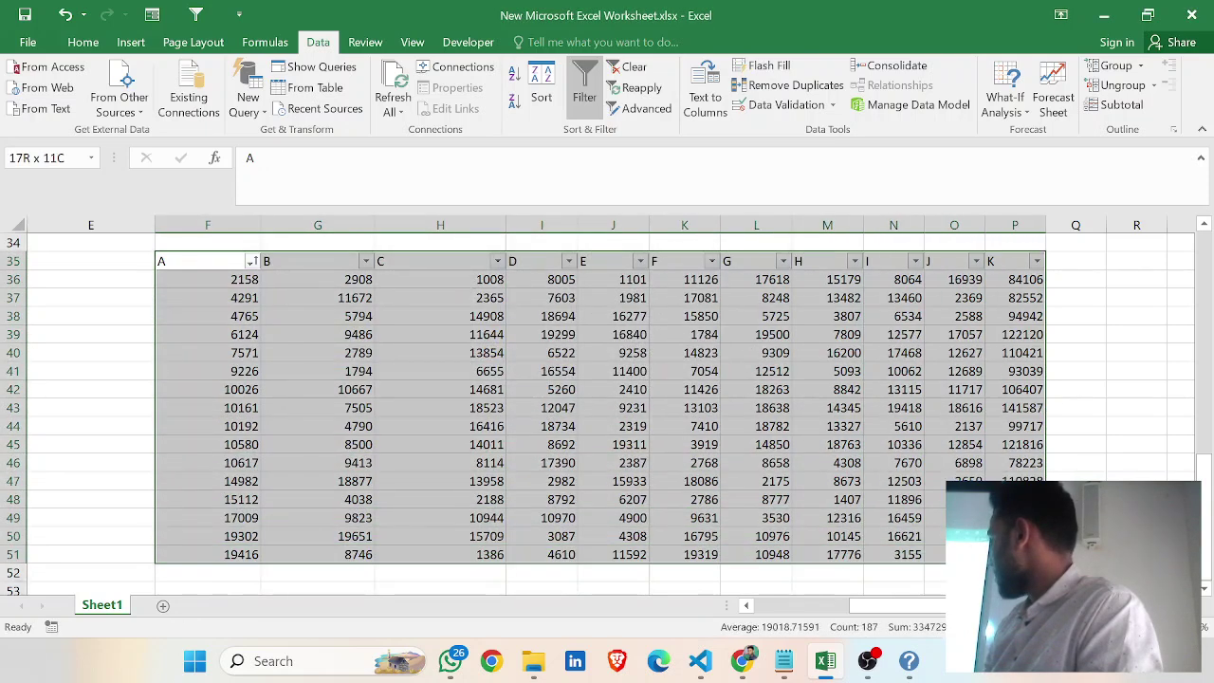
left_click(253, 262)
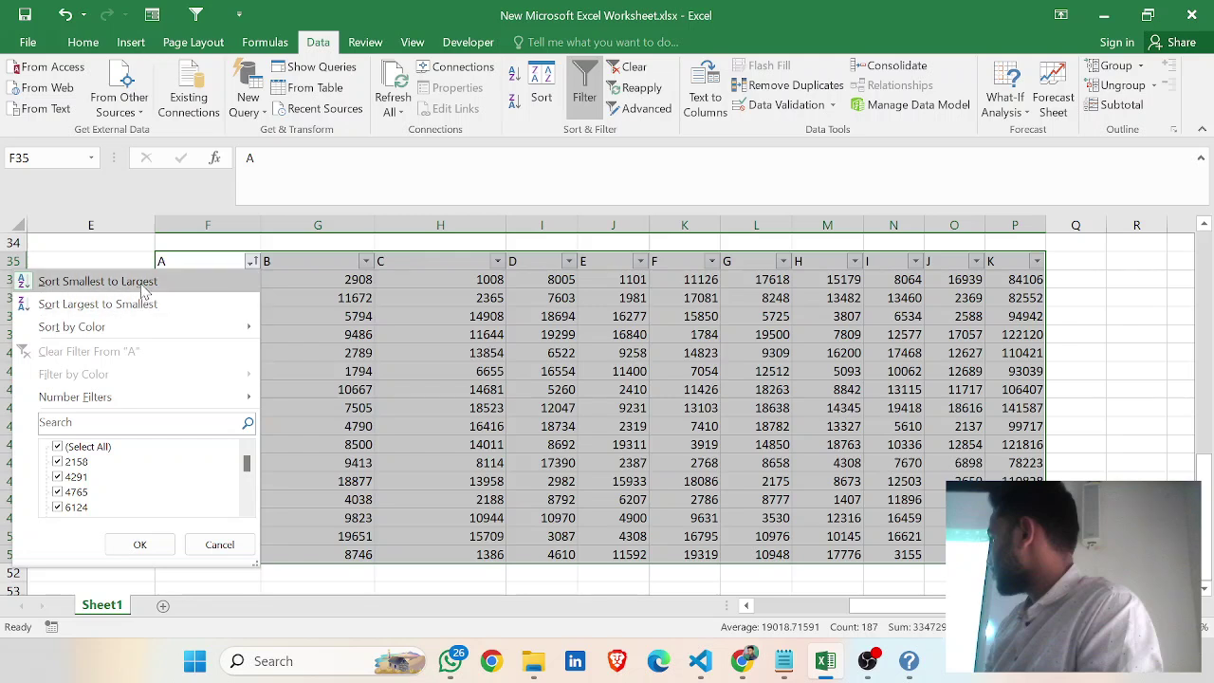
left_click(98, 281)
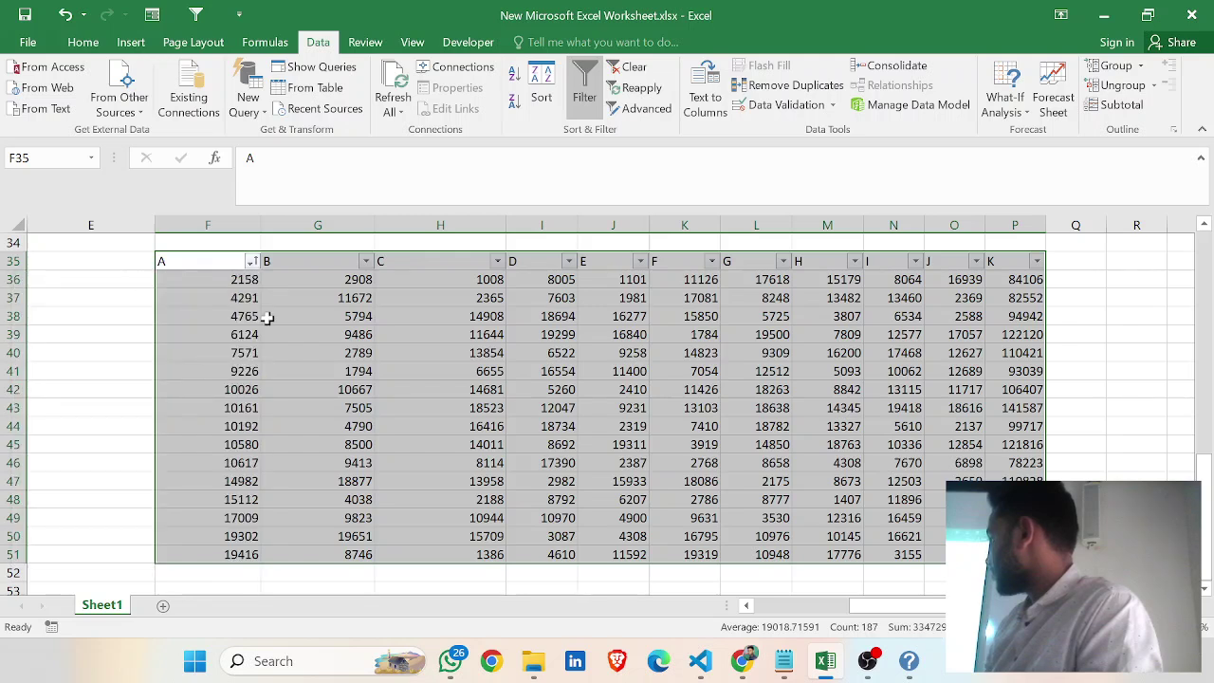
View the sort and filter options for the column headed B
left_click(365, 261)
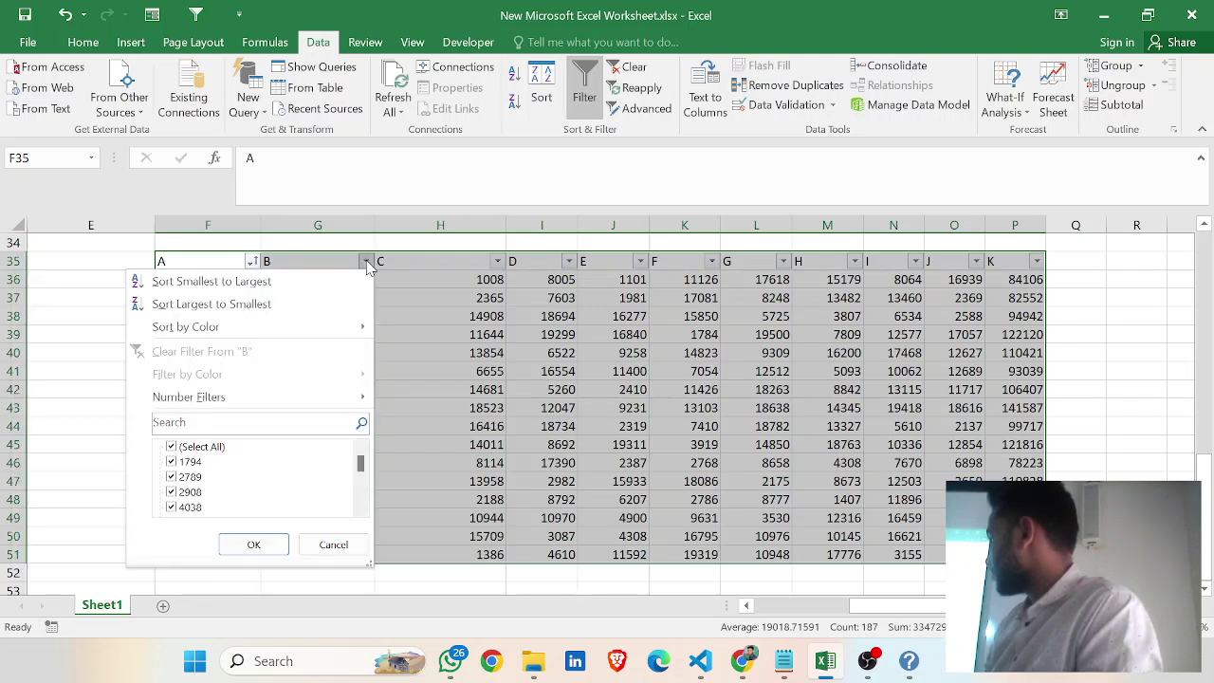
left_click(238, 282)
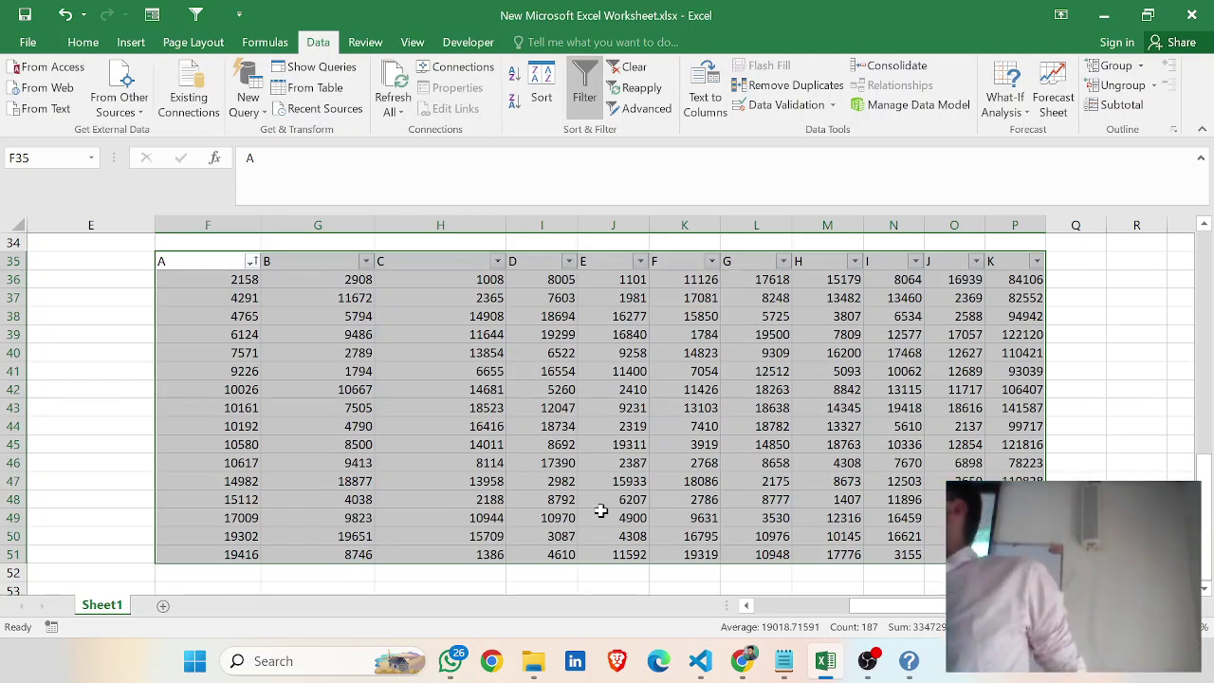
left_click(479, 415)
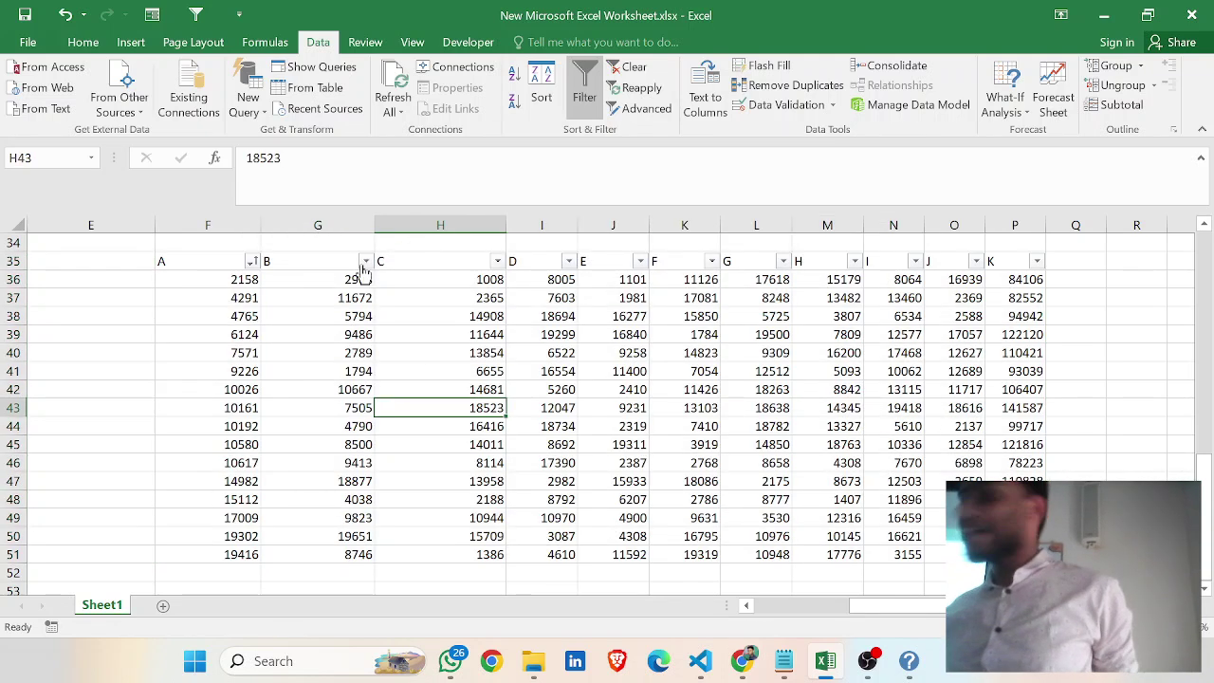
Select the column headed A from F35 to F51 and review its filter options, keeping all values included
left_click(219, 272)
left_click_drag(219, 273, 269, 515)
left_click(269, 517)
left_click(237, 389)
left_click_drag(228, 261, 244, 550)
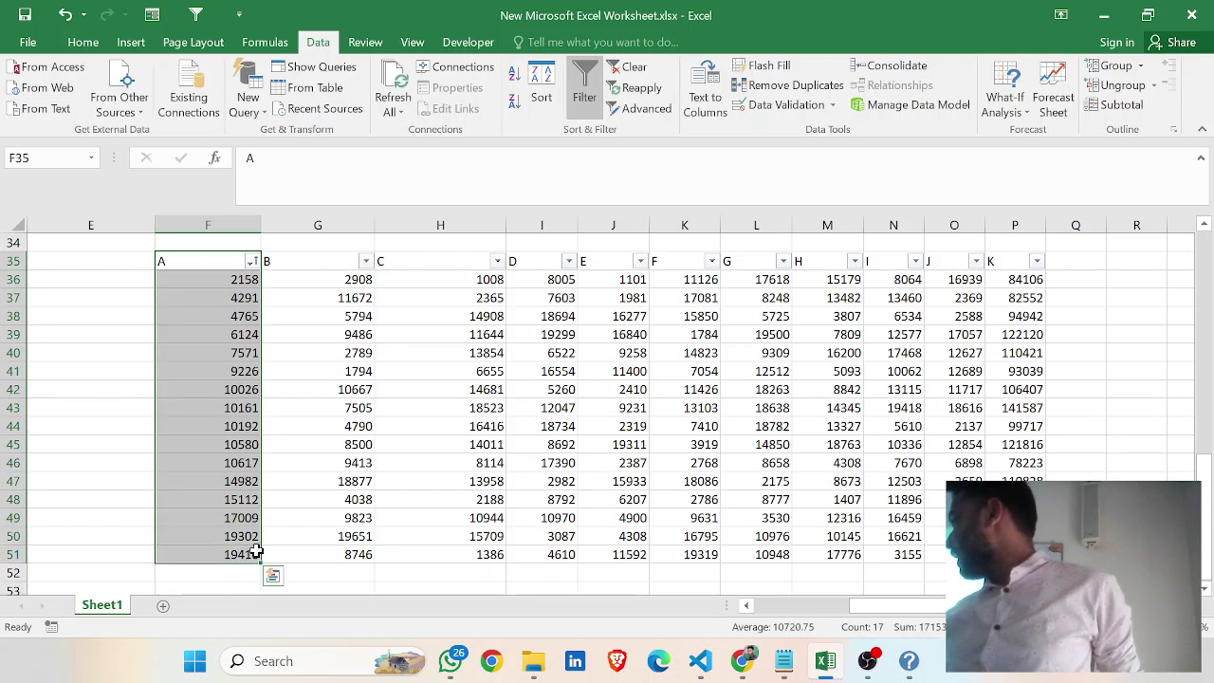
left_click(252, 264)
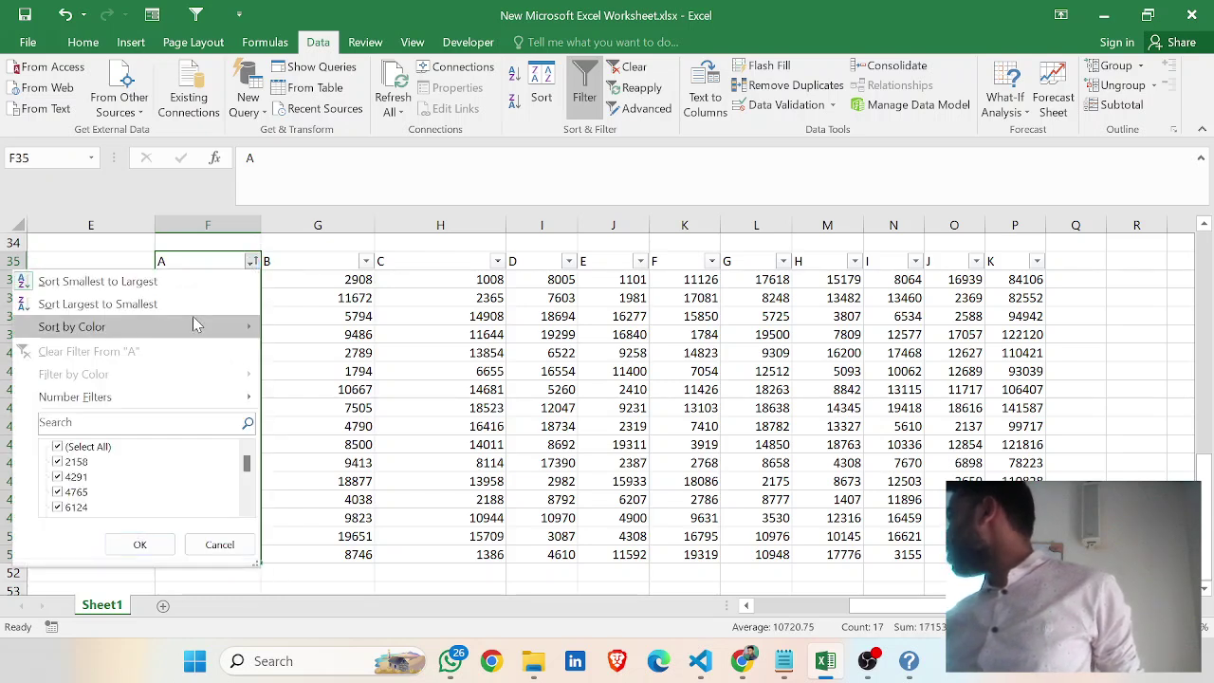
left_click(139, 544)
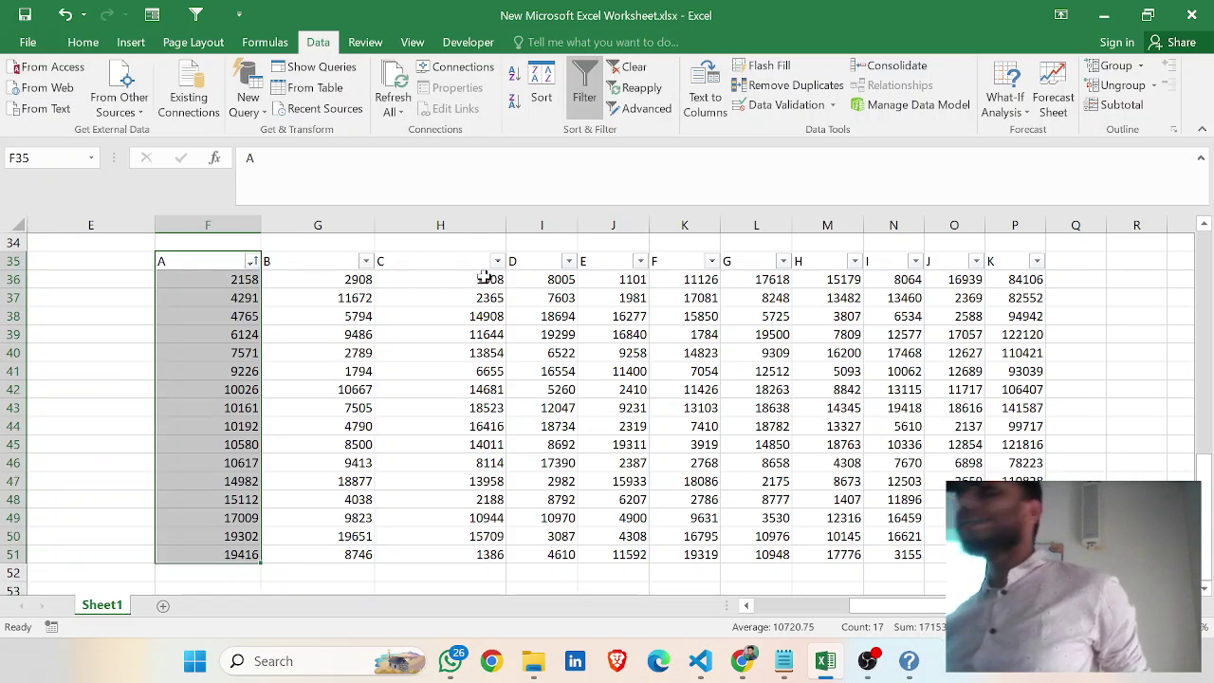
Select the full table F35:P51 and sort it by column A from largest to smallest
left_click(275, 372)
left_click_drag(219, 263, 1014, 555)
double_click(1013, 555)
left_click_drag(189, 271, 1015, 555)
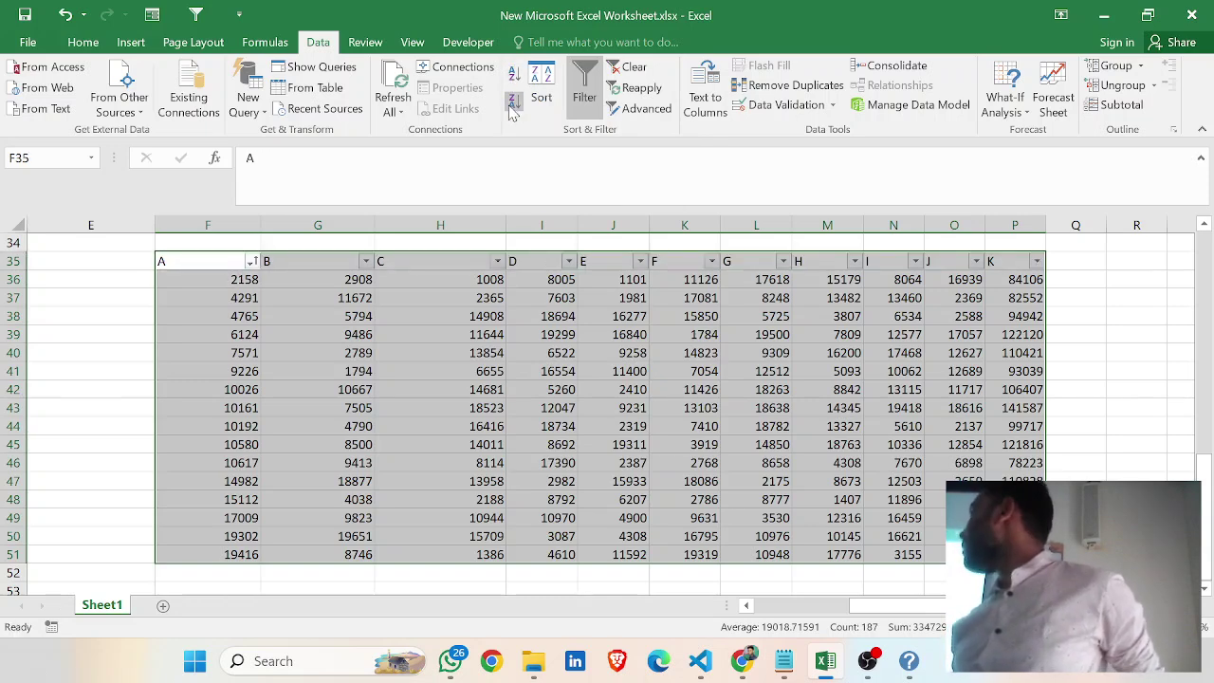
left_click(514, 100)
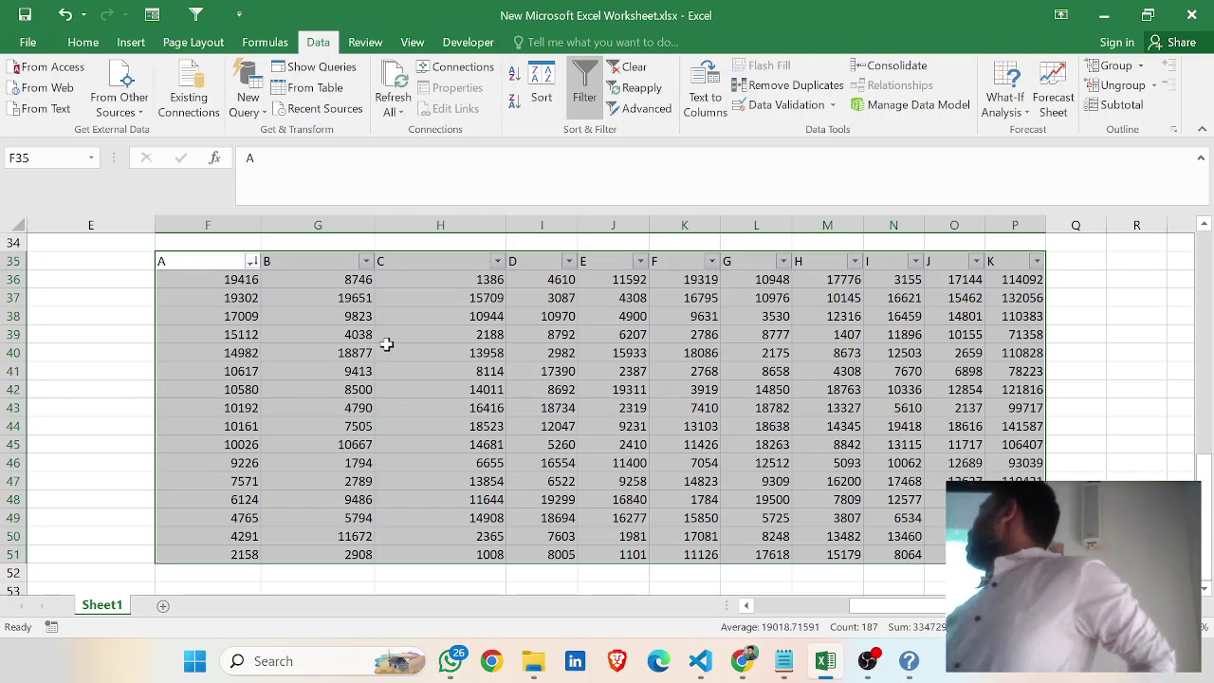
Review the sort and number filter options for column A, keeping all values included
left_click(250, 262)
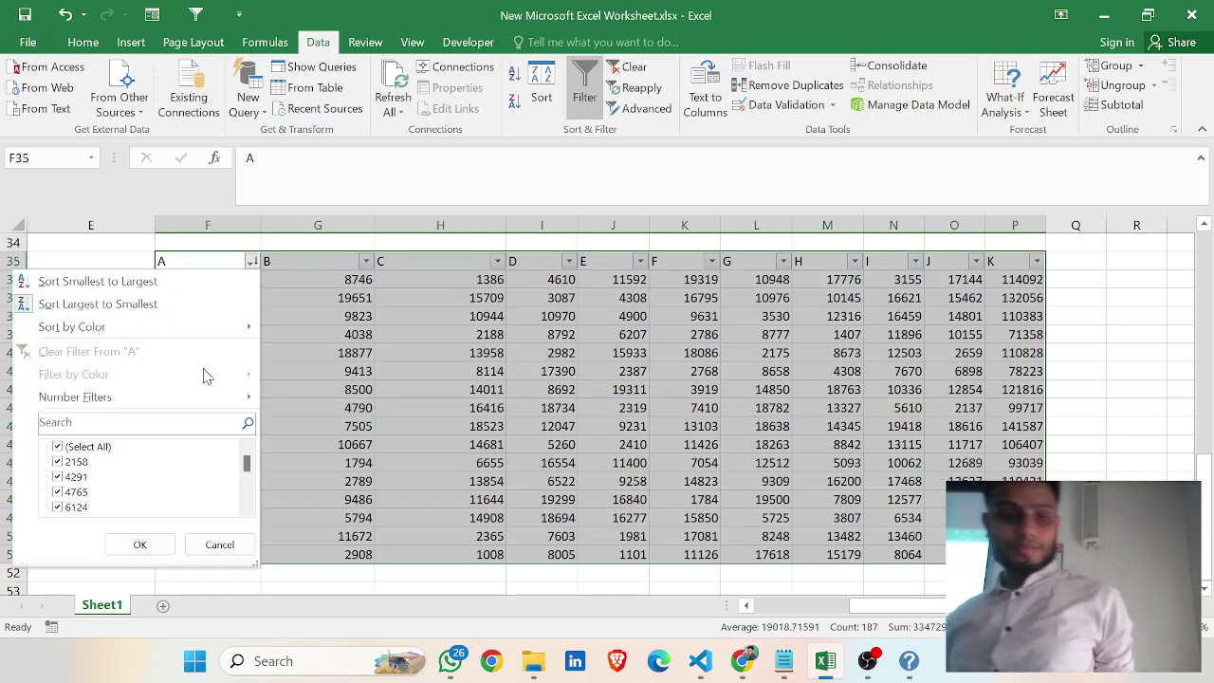
mouse_move(248, 463)
left_mouse_down()
mouse_move(250, 506)
mouse_move(259, 452)
left_mouse_up()
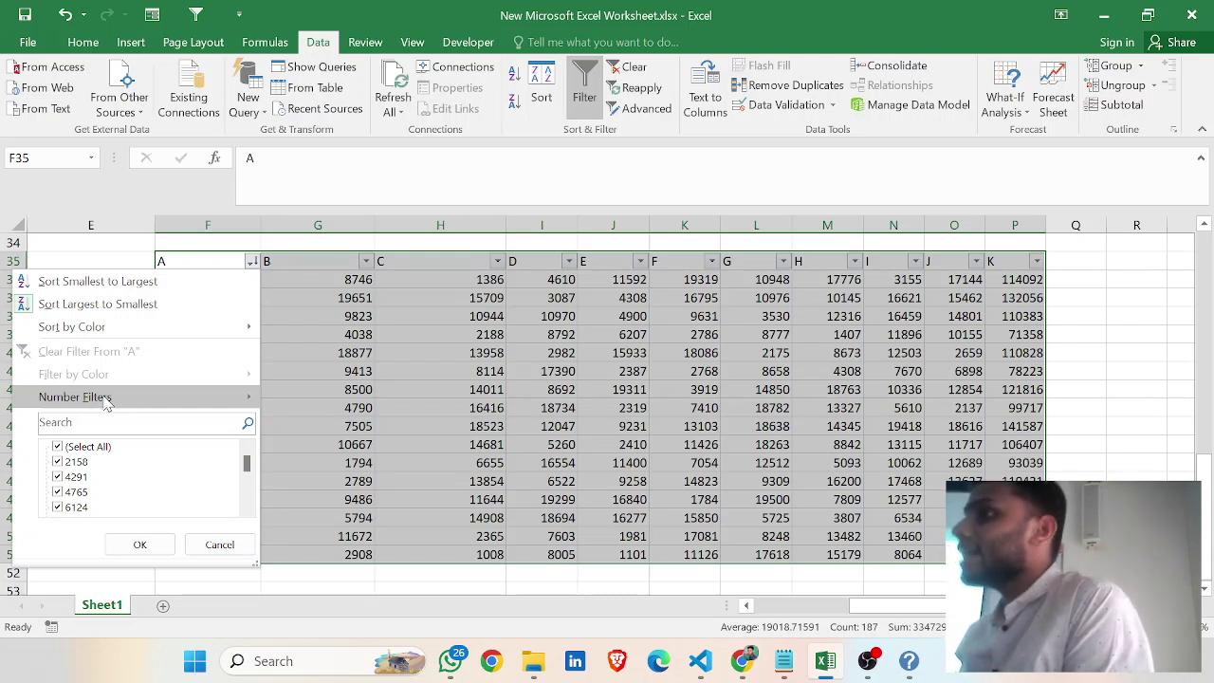
left_click(139, 544)
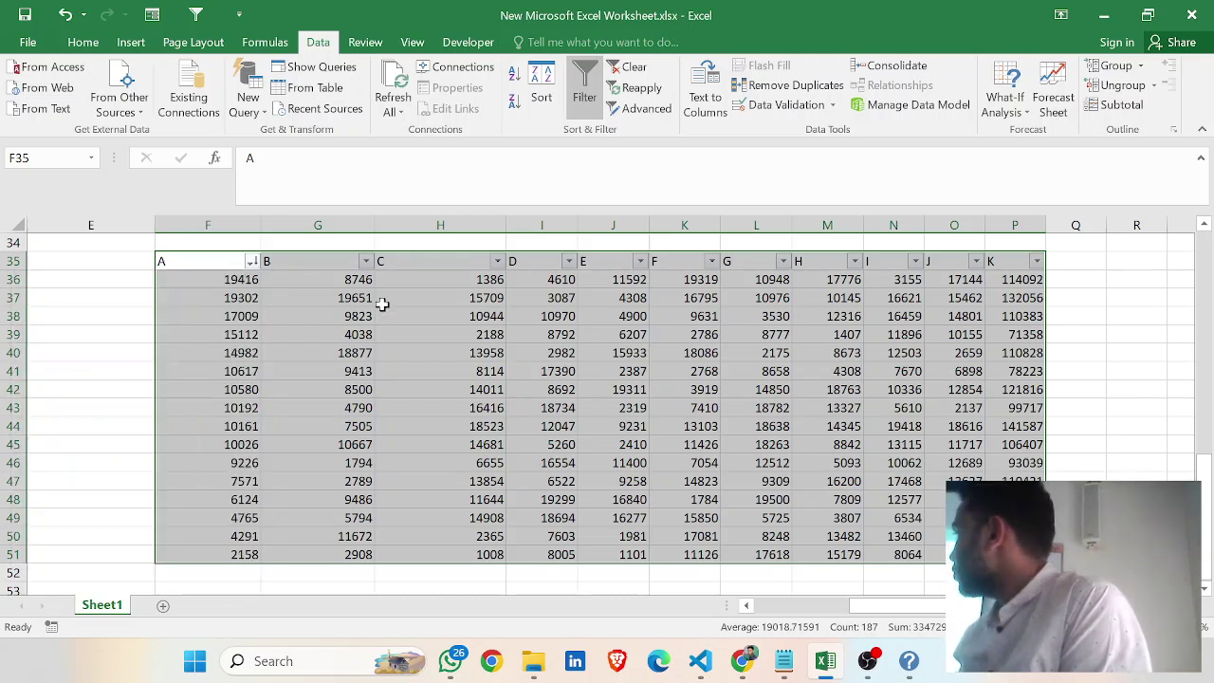
Search column A's filter list for 7054, clear the search, and close the filter options without applying a filter
left_click(252, 263)
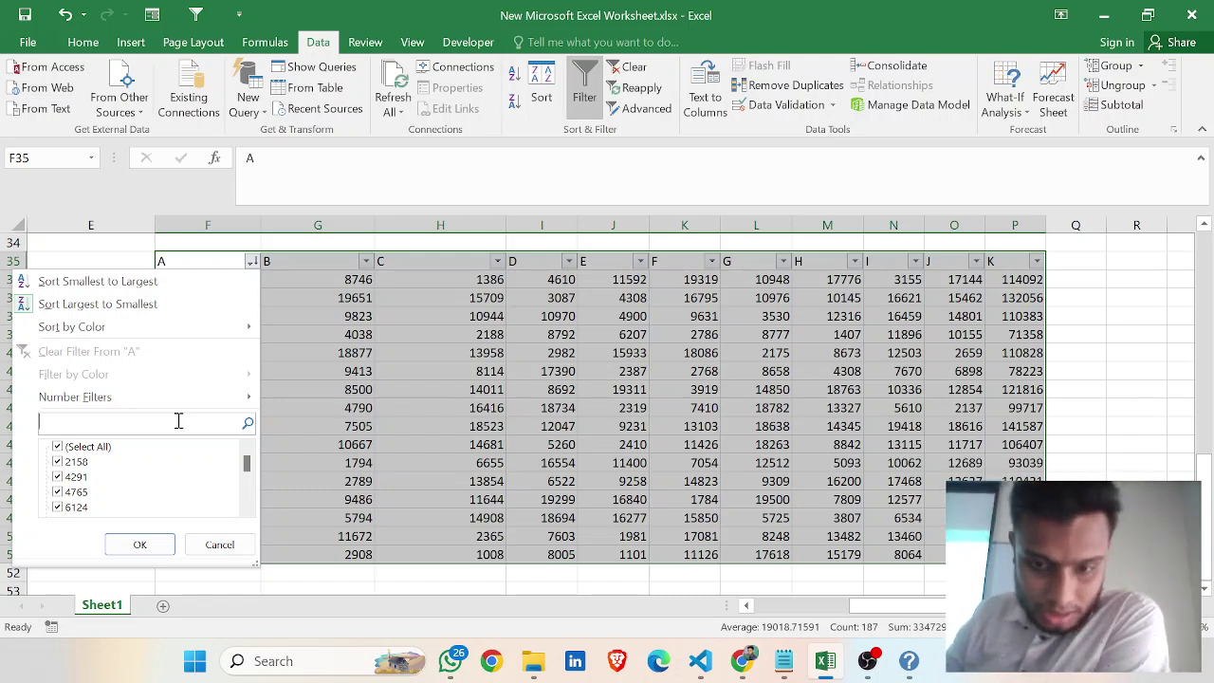
type("70")
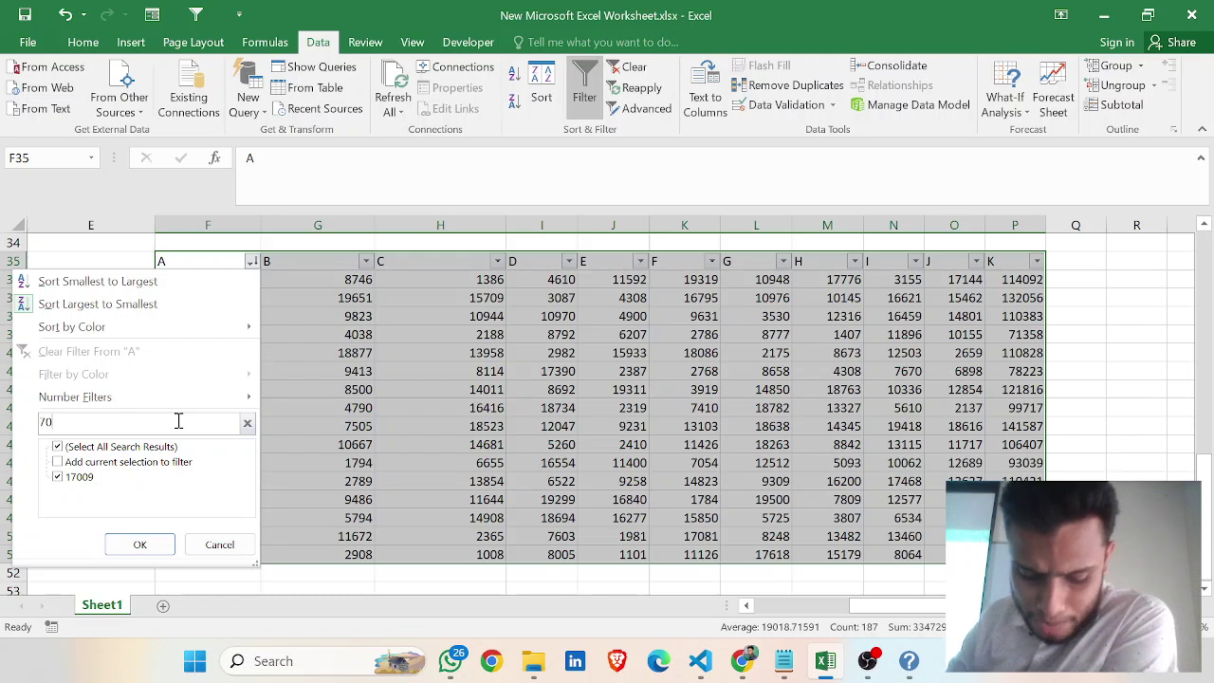
type("541")
key("BackSpace")
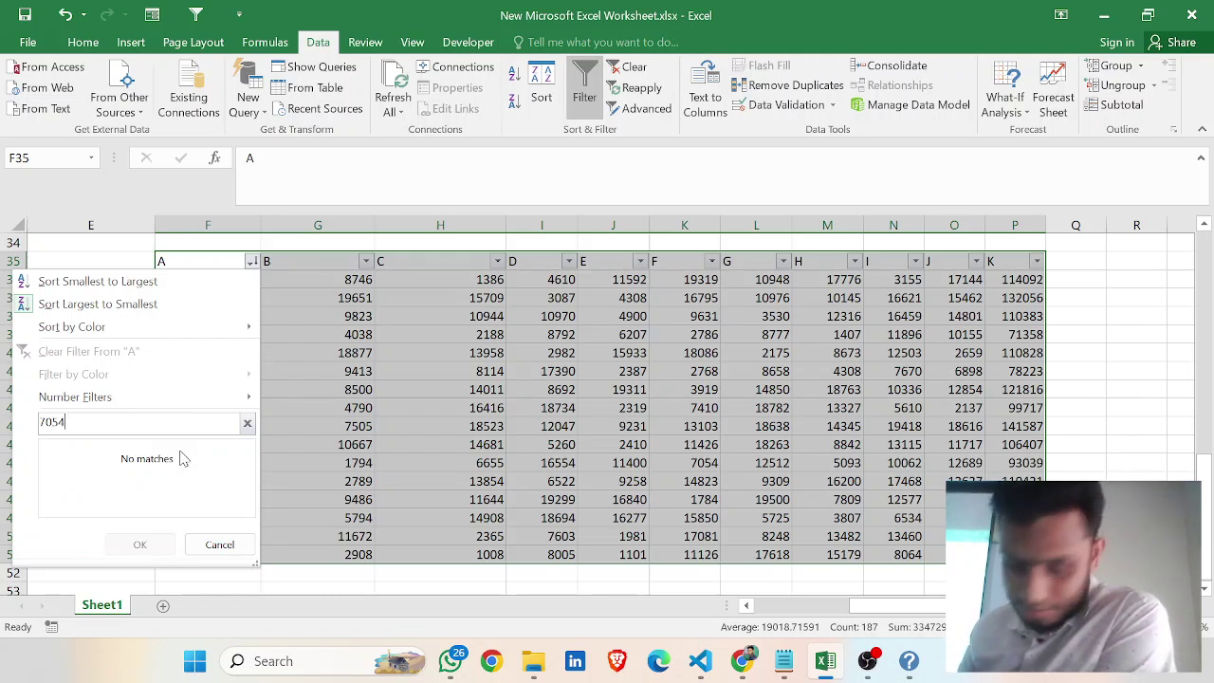
key("BackSpace")
key("BackSpace")
key("BackSpace")
key("BackSpace")
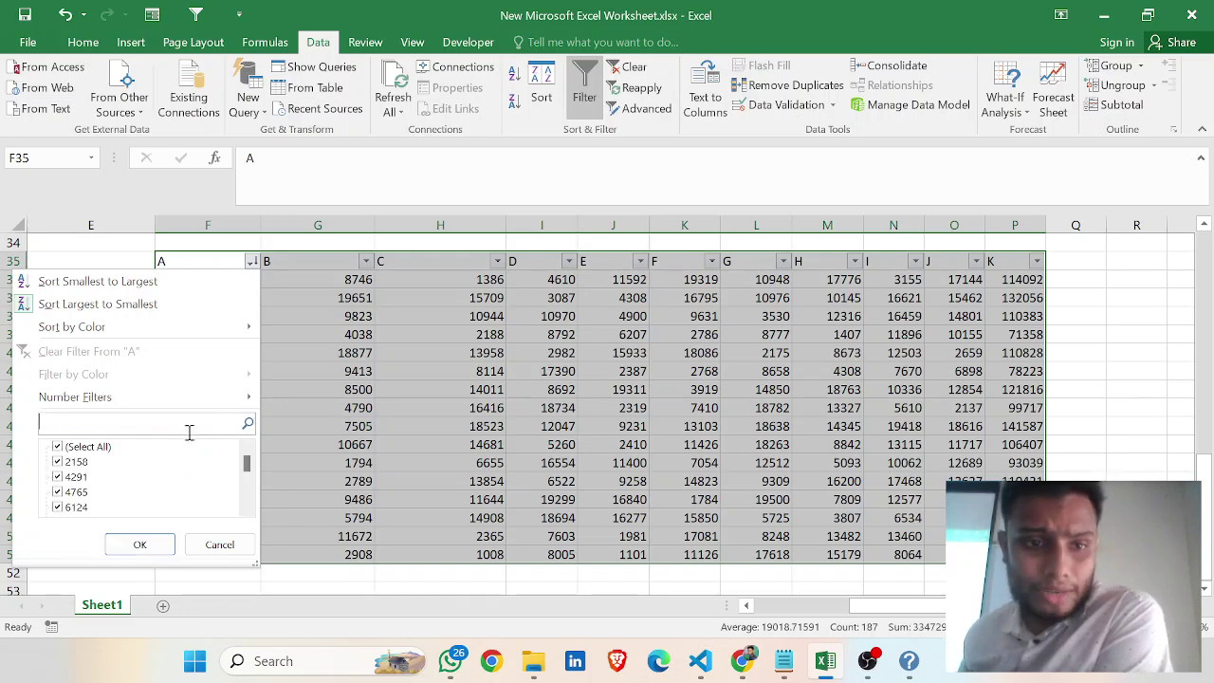
left_click(322, 389)
Check the column A values in F36:F47, search that column's filter list for 5794, and clear the search
left_click(238, 279)
left_click_drag(240, 281, 252, 485)
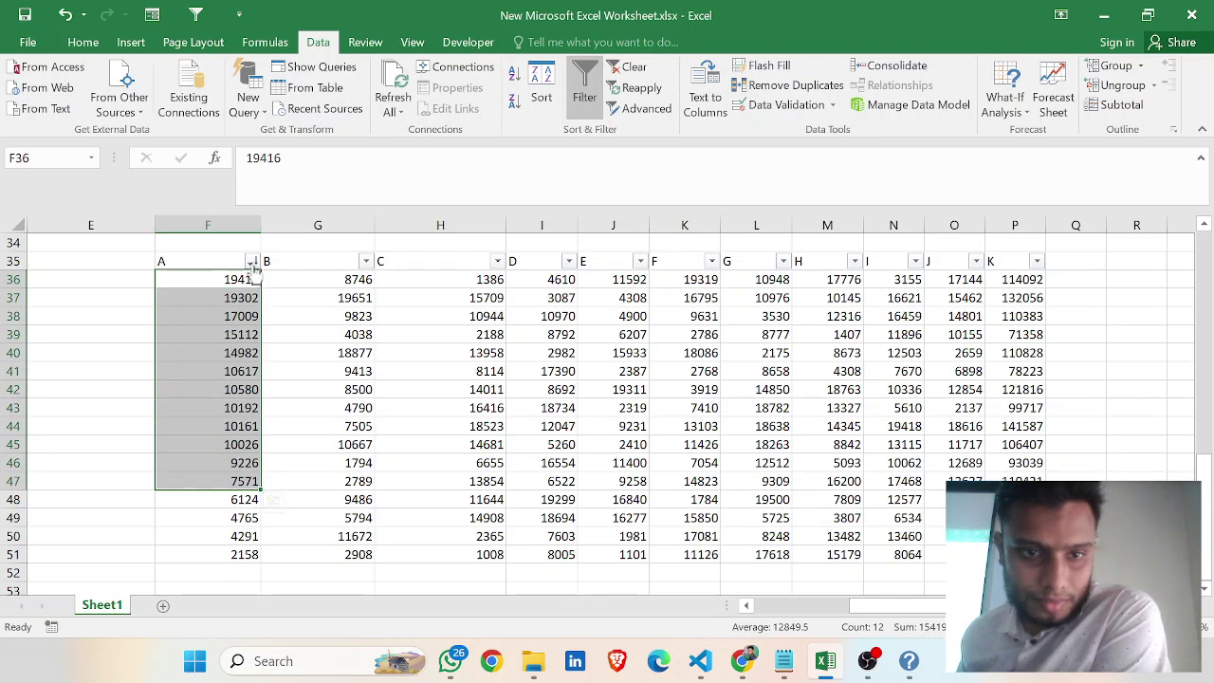
left_click(311, 311)
left_click(252, 261)
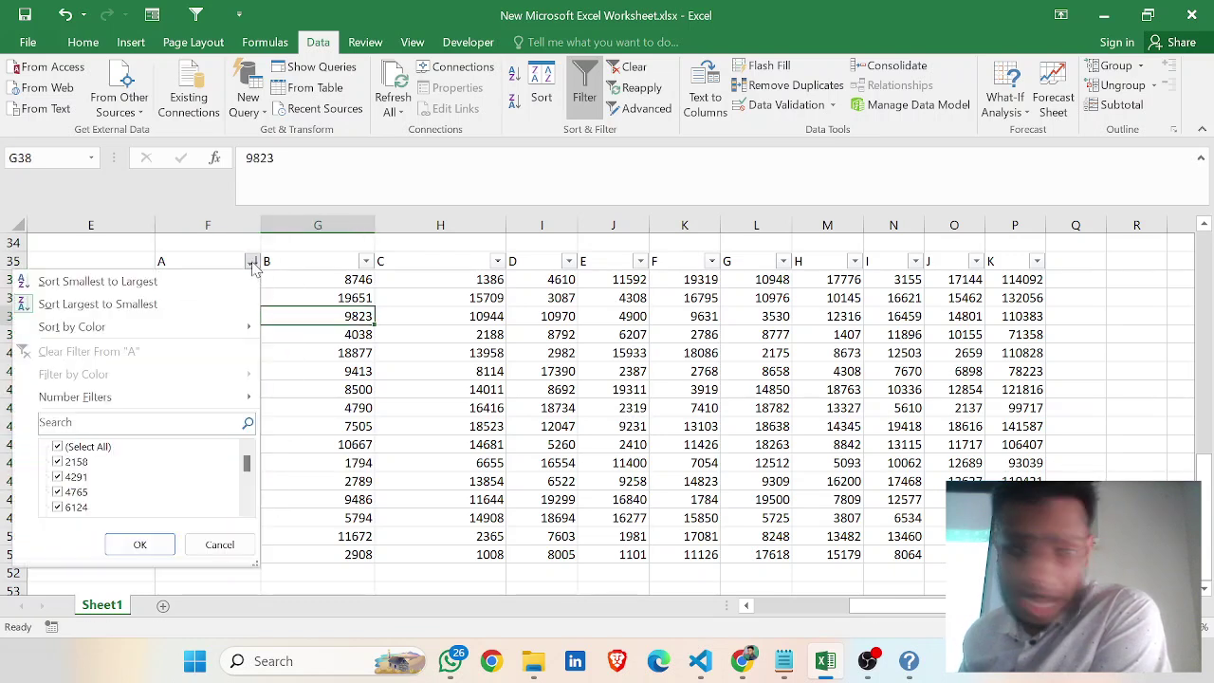
left_click(197, 426)
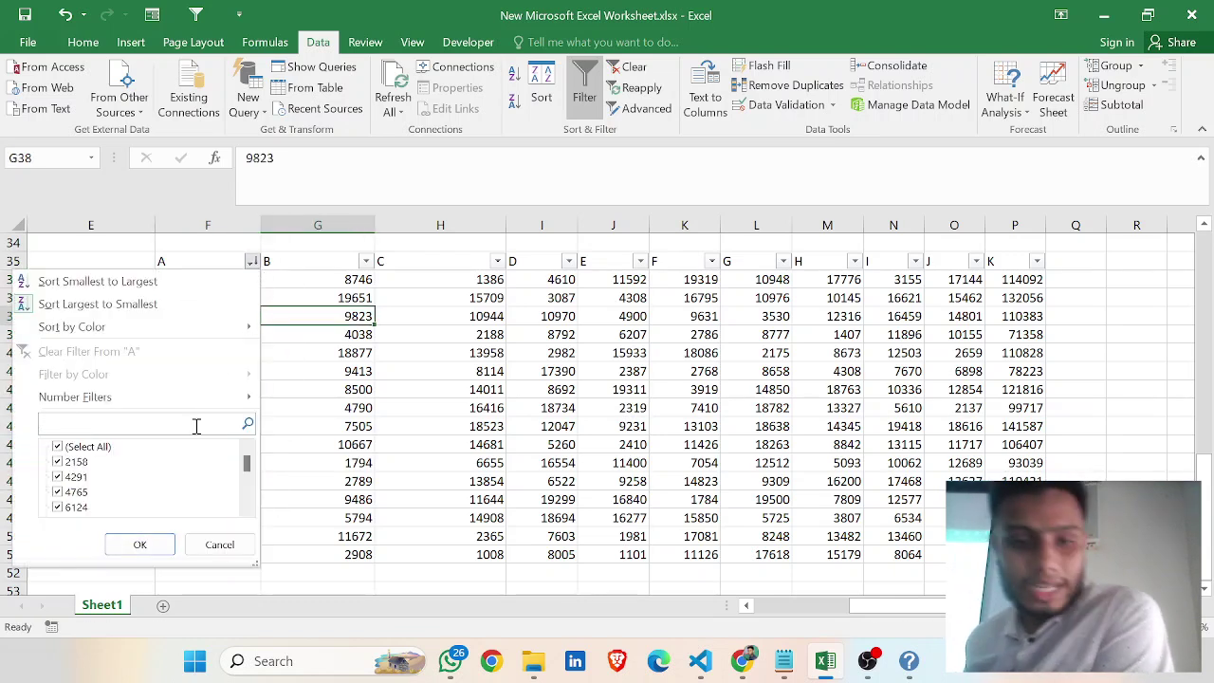
type("579")
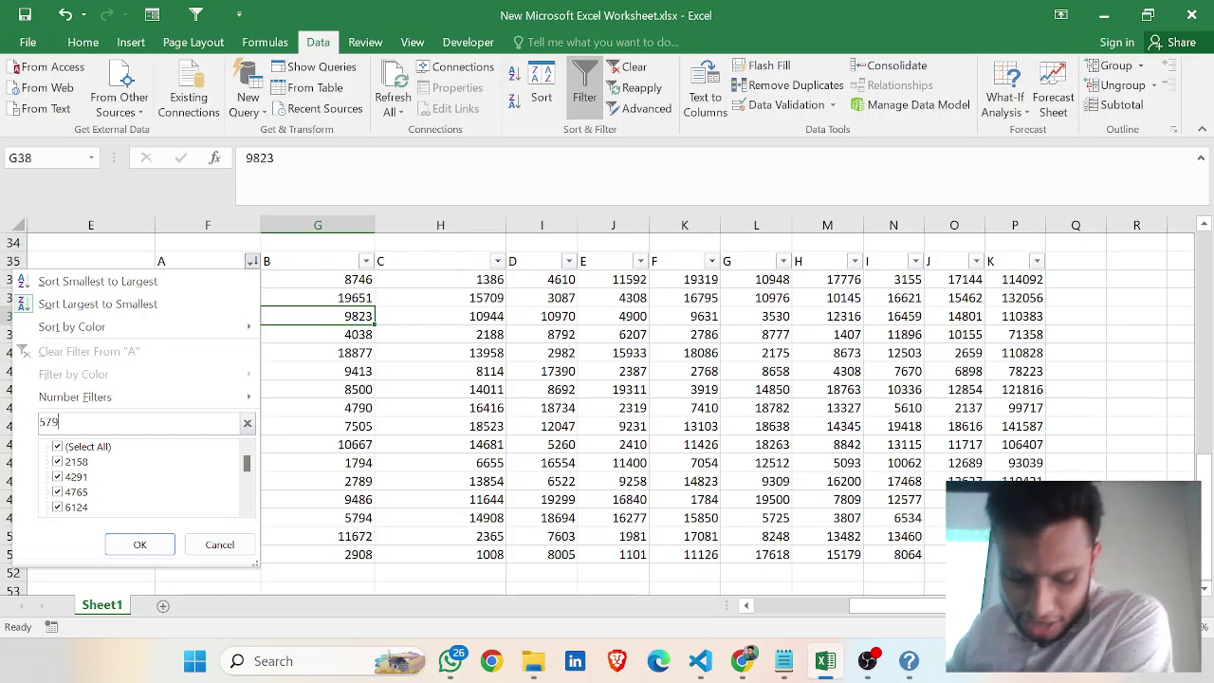
type("5")
key("BackSpace")
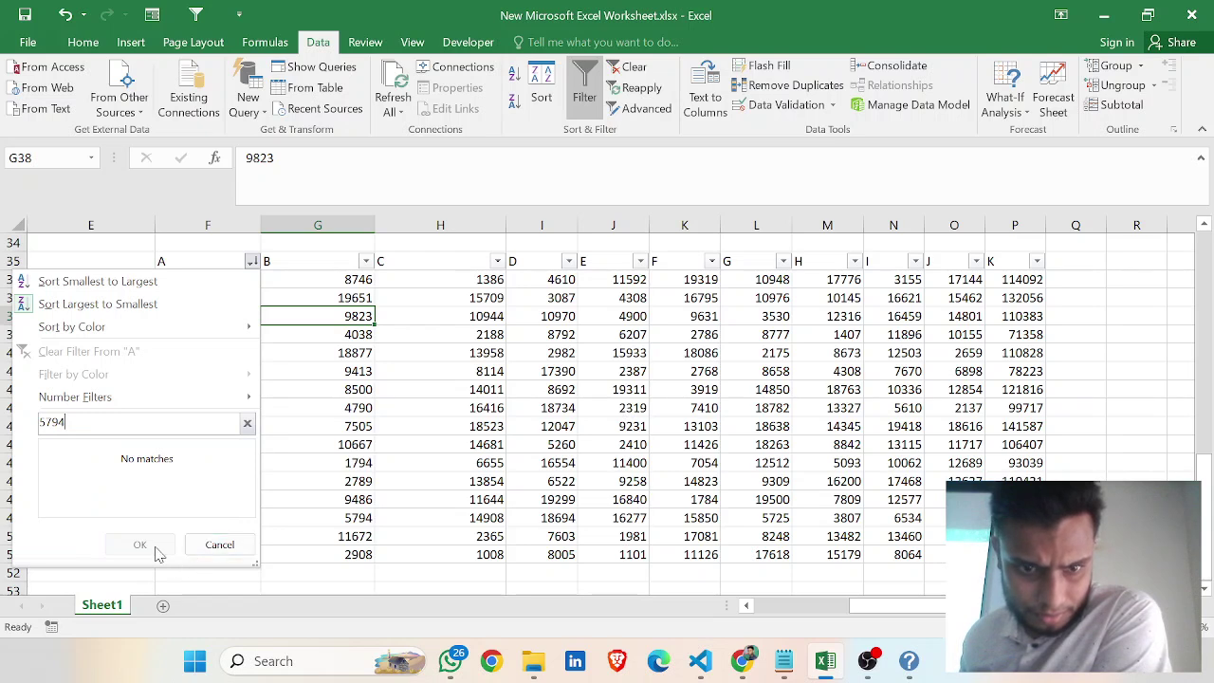
left_click(246, 423)
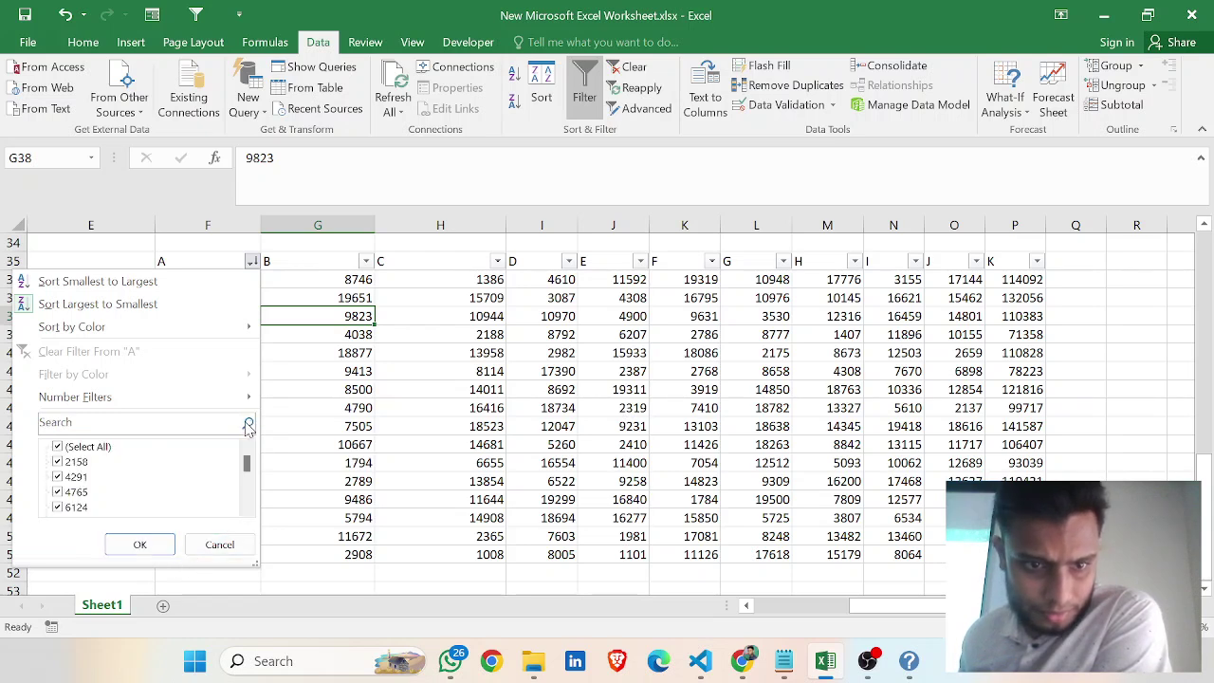
Deselect all values in column A's filter list, search the list for 579, and clear the search
left_click(65, 448)
left_click(84, 418)
type("5")
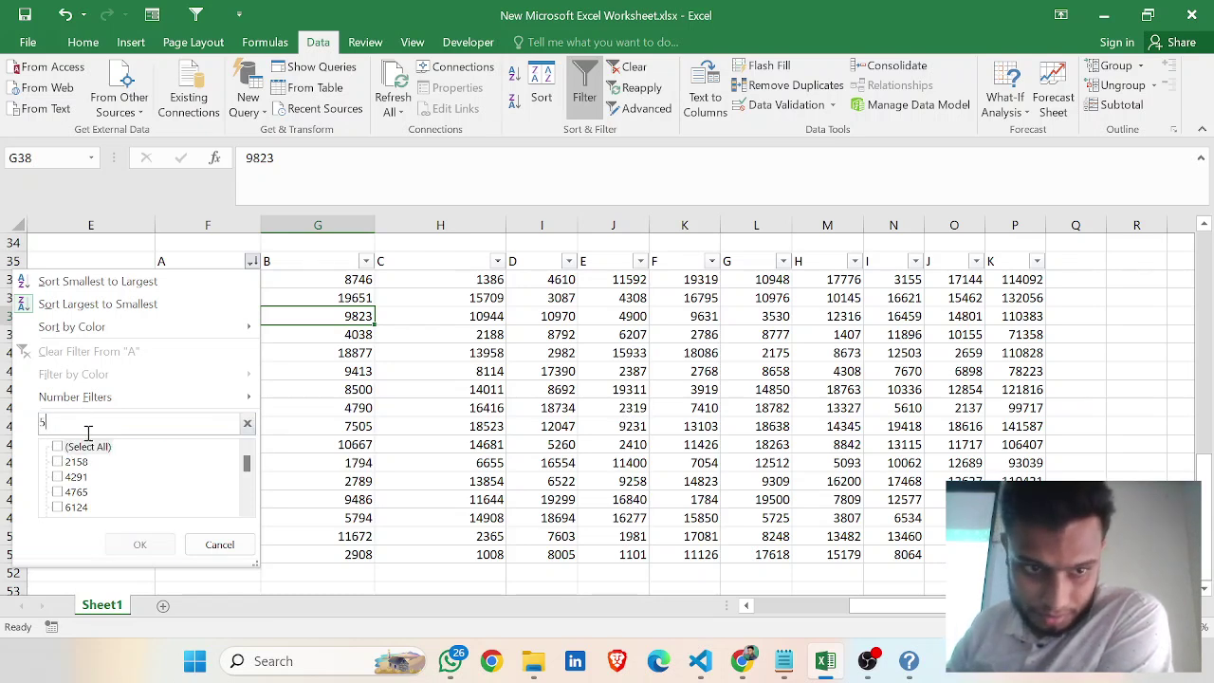
type("79")
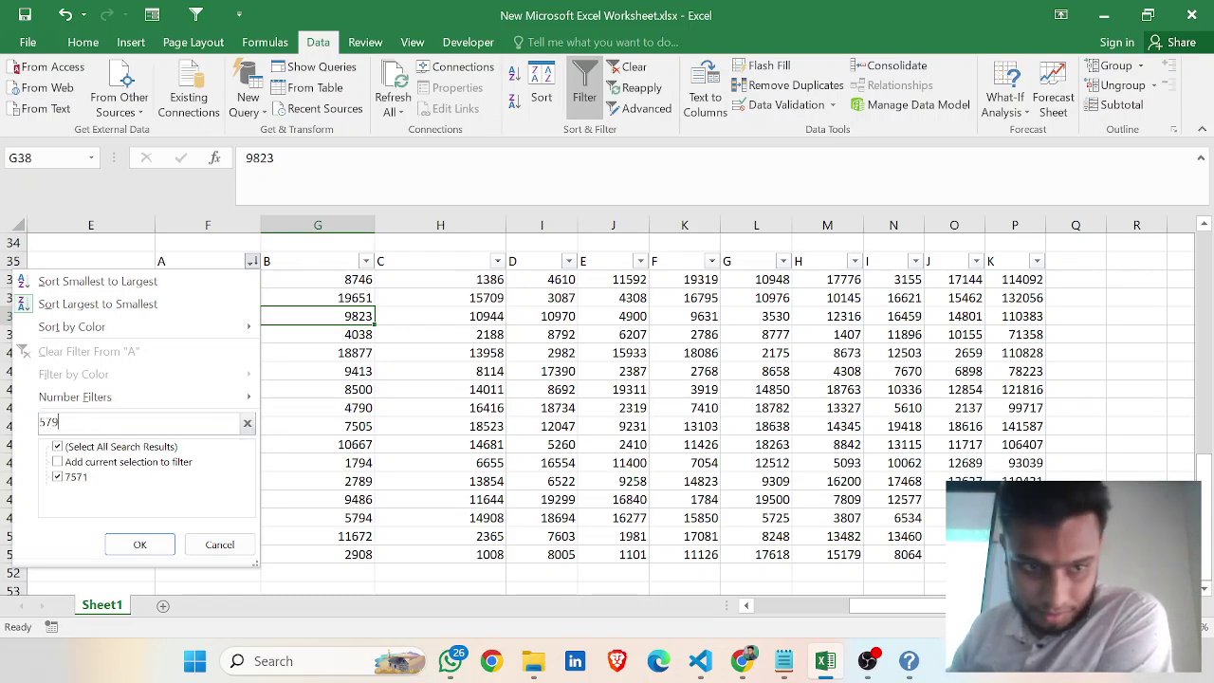
key("BackSpace")
key("BackSpace")
key("BackSpace")
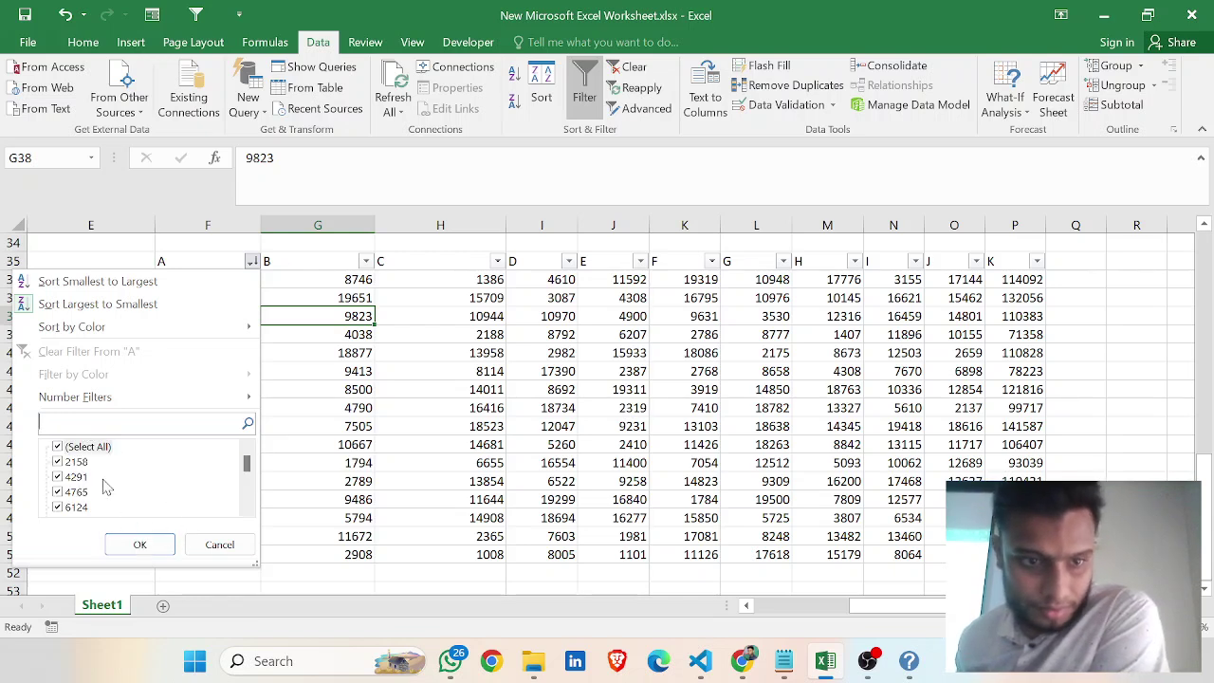
Filter column A to show only the value 4765
left_click(61, 450)
left_click(61, 449)
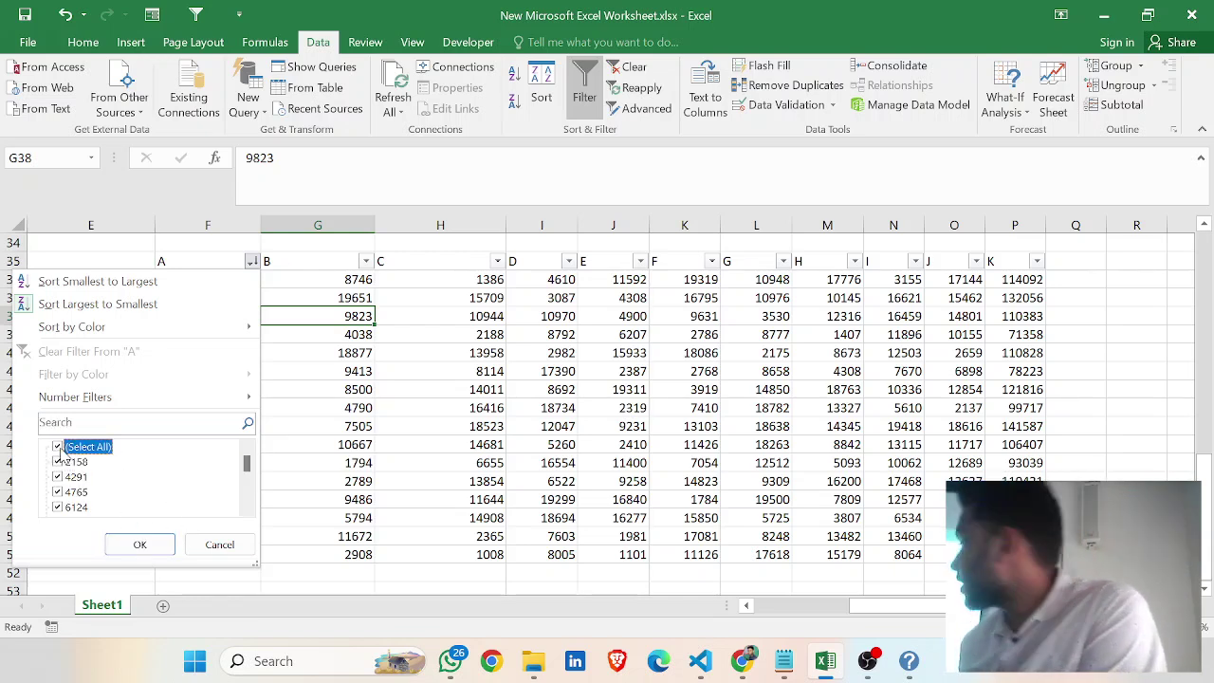
scroll(119, 486, "down", 3)
scroll(118, 486, "up", 3)
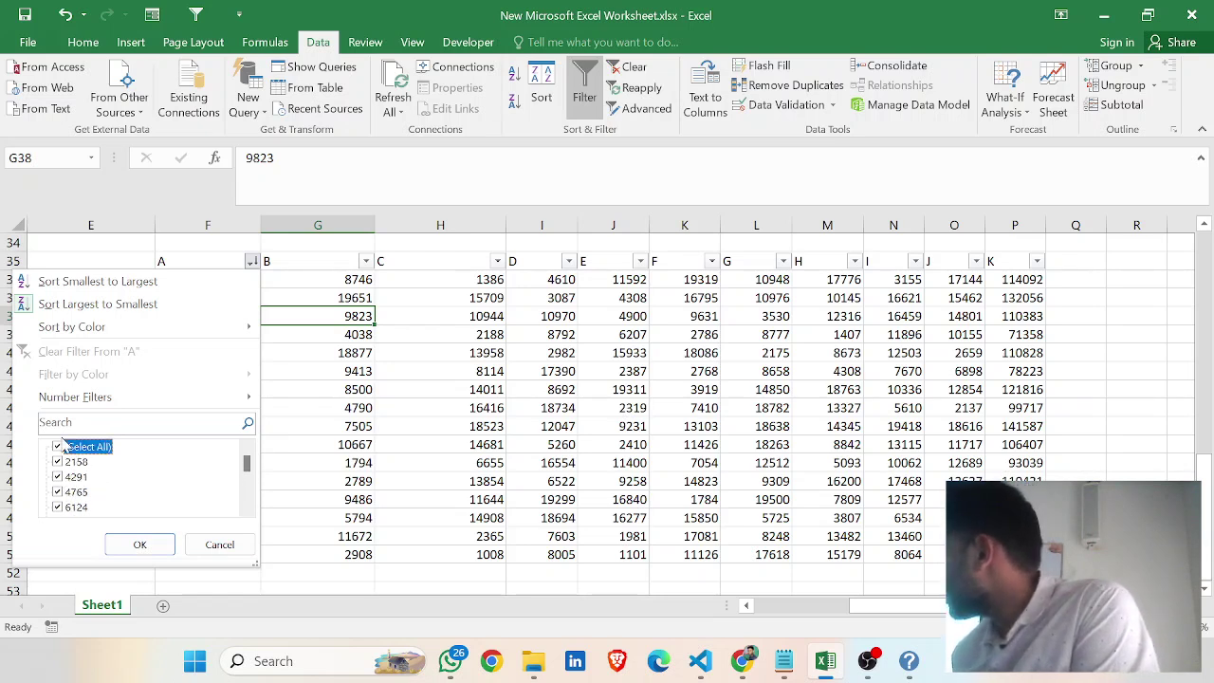
left_click(59, 452)
left_click(59, 450)
left_click(58, 451)
left_click(75, 492)
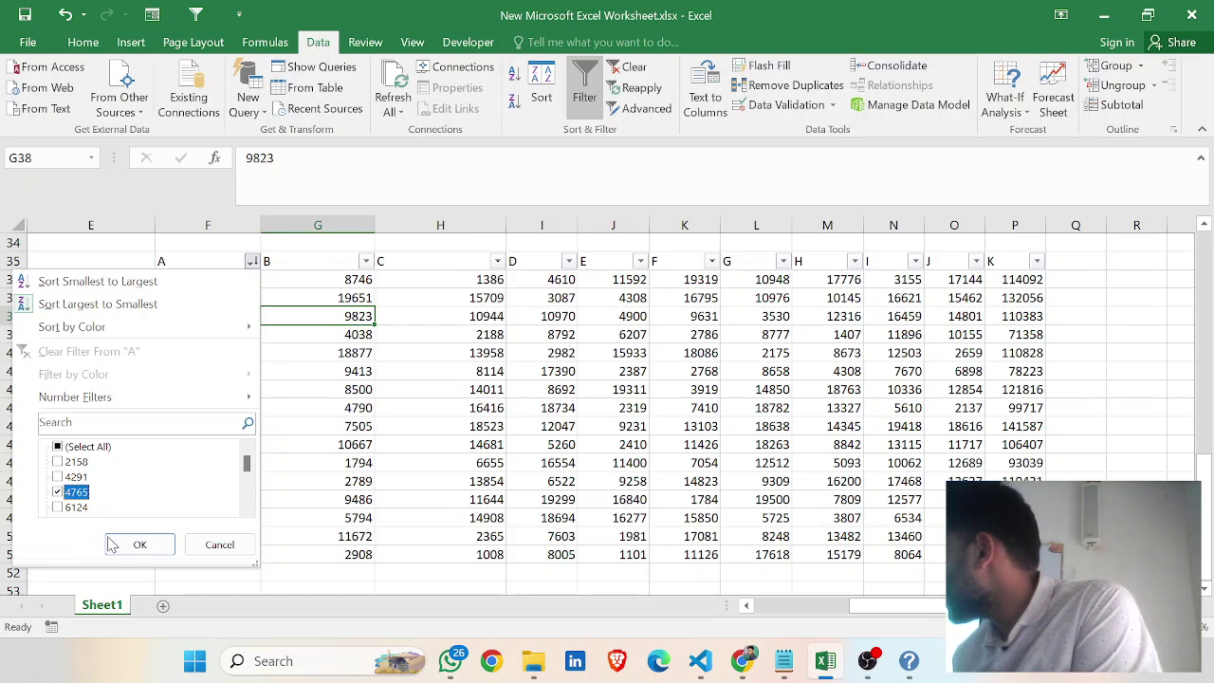
left_click(106, 540)
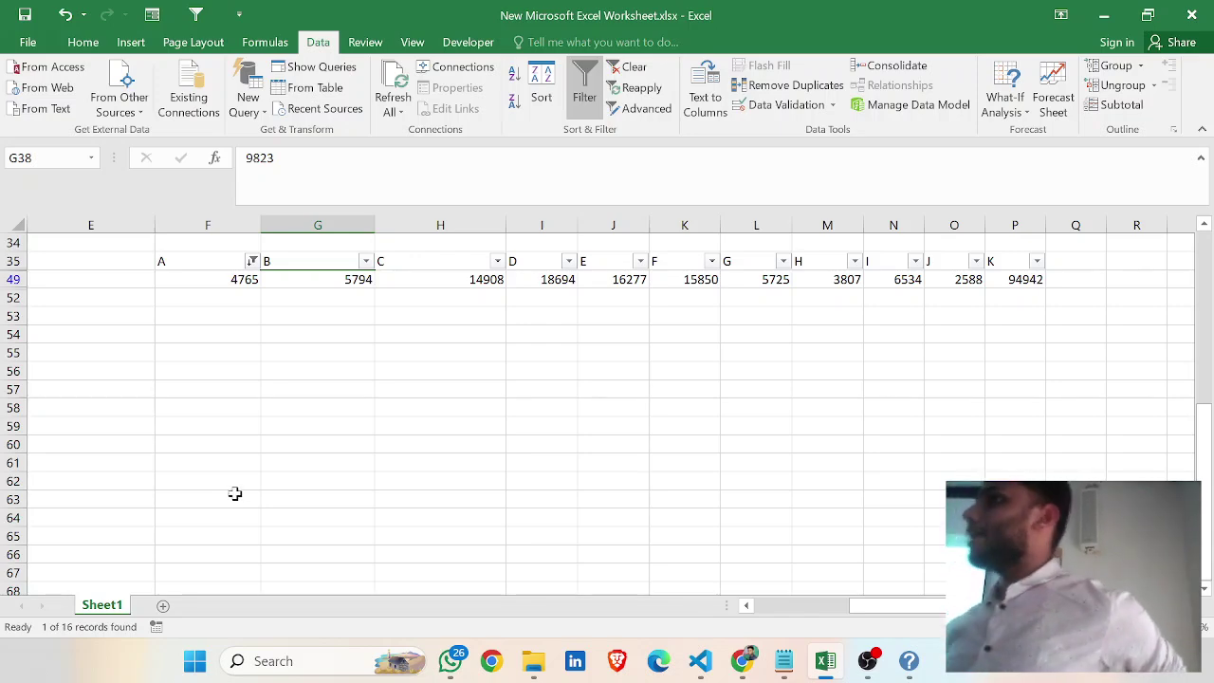
Undo the 4765 filter on column A
key("ctrl+z")
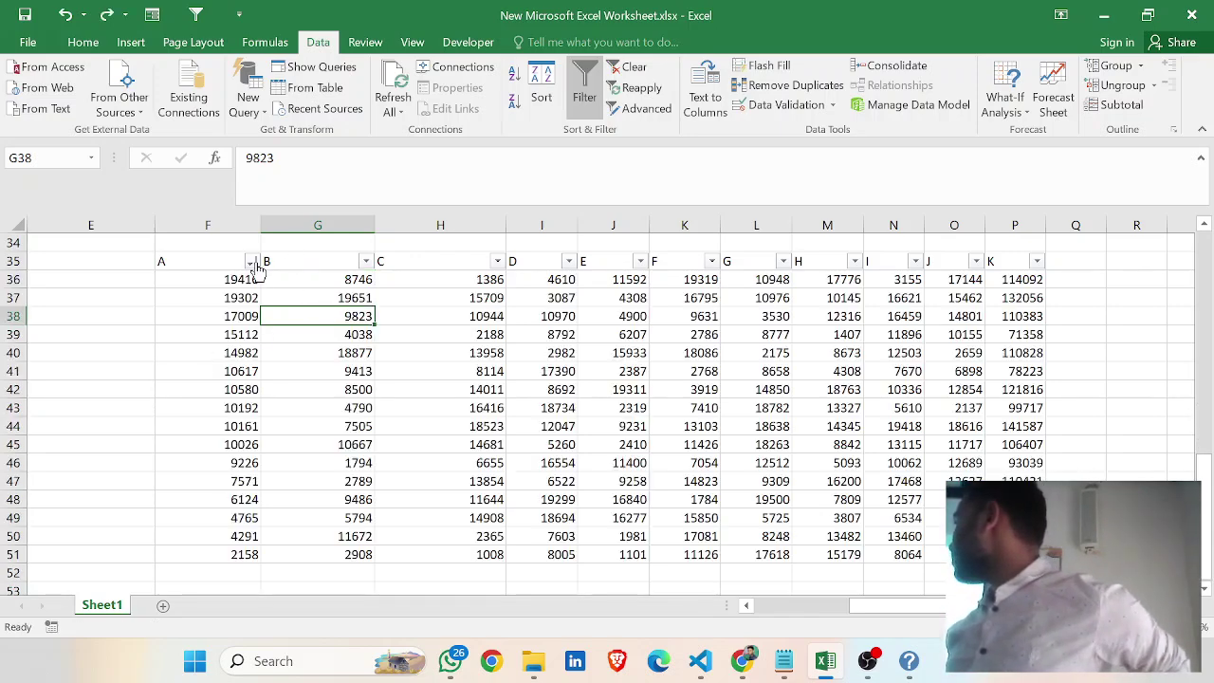
left_click(253, 263)
key("o")
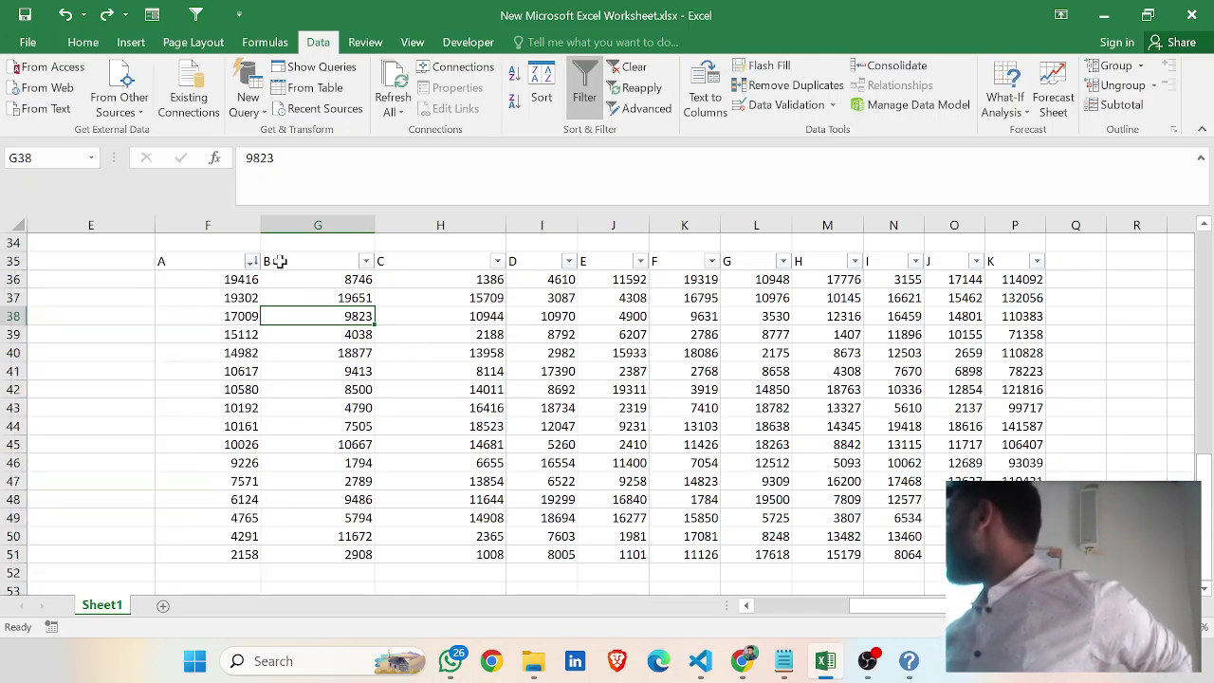
Filter column A to show only the values 4291 and 17009
left_click(242, 256)
left_click(252, 262)
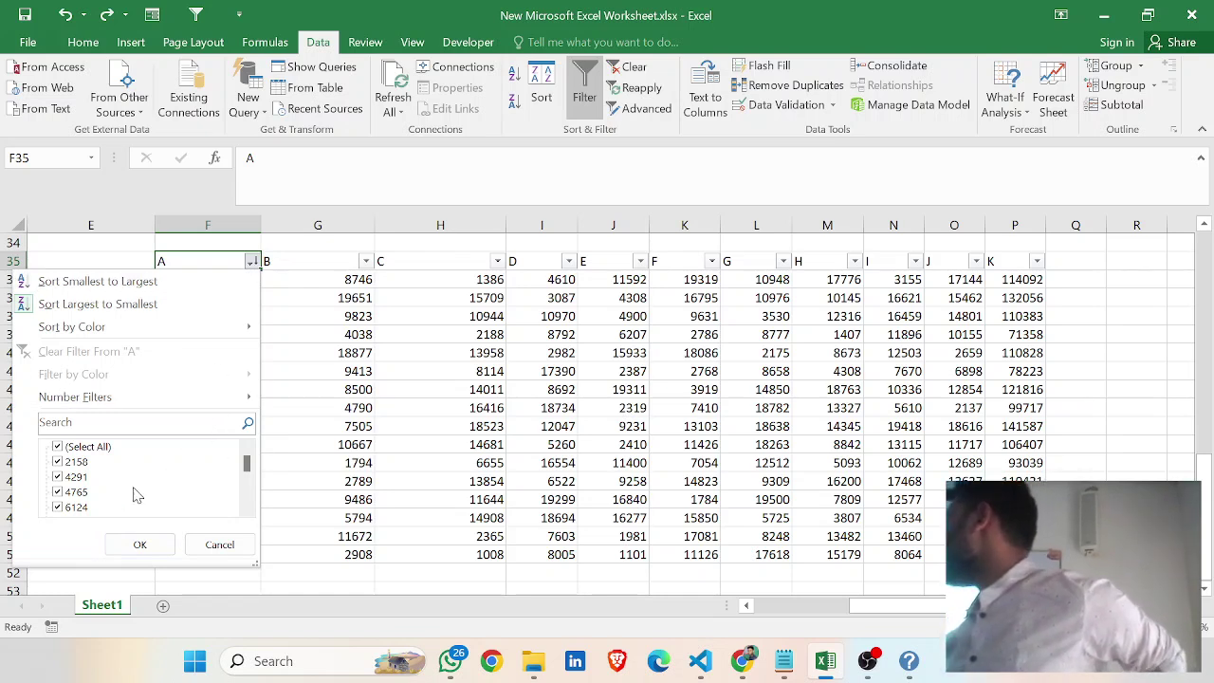
scroll(257, 463, "down", 2)
scroll(256, 463, "up", 2)
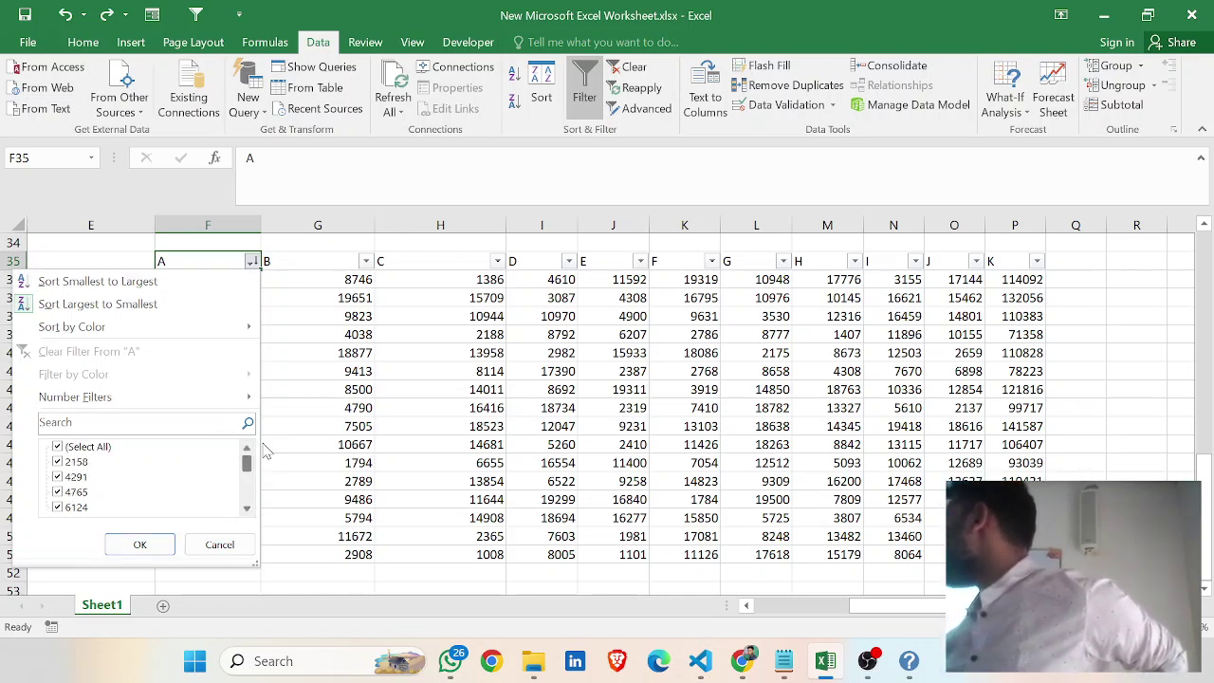
left_click(57, 447)
left_click(57, 477)
scroll(76, 506, "down", 4)
left_click(60, 492)
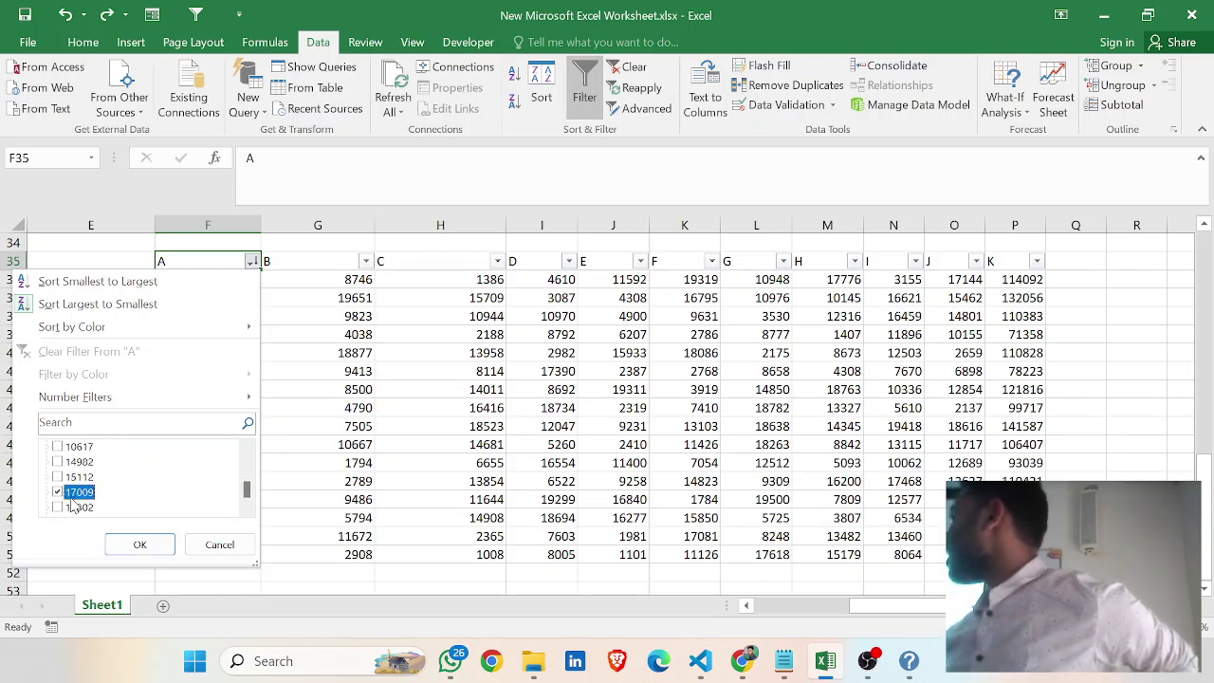
left_click(152, 544)
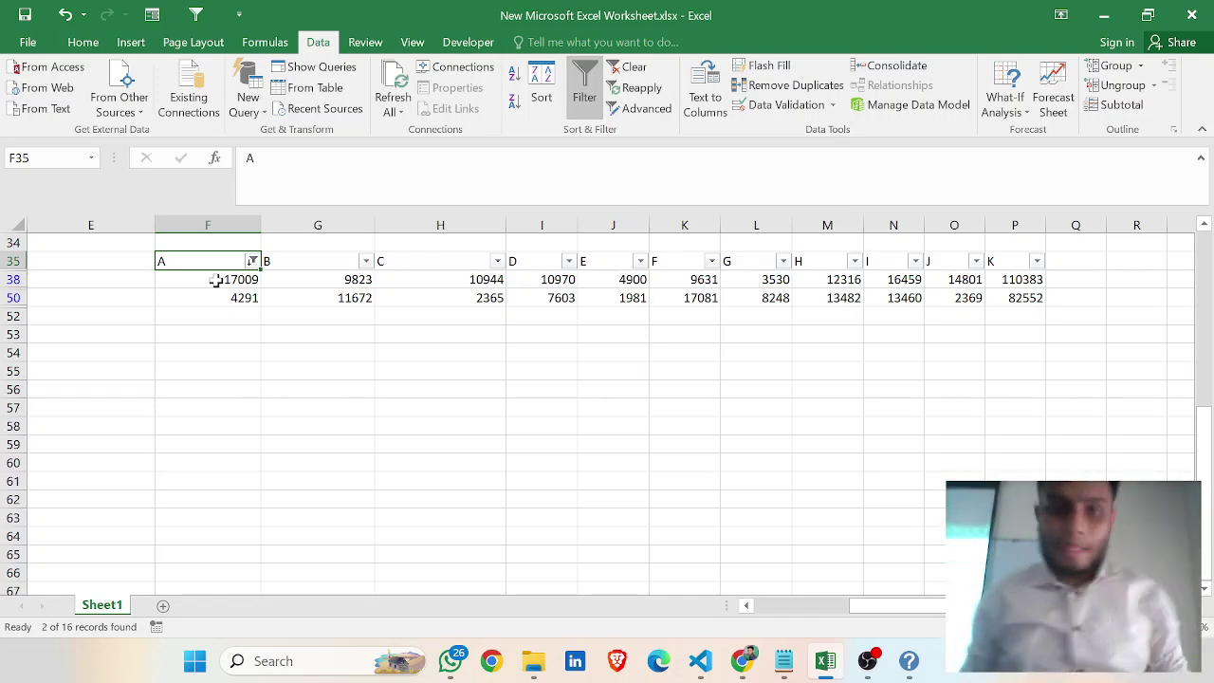
Undo the two-value filter on column A and select cell H43
key("ctrl+z")
left_click(420, 406)
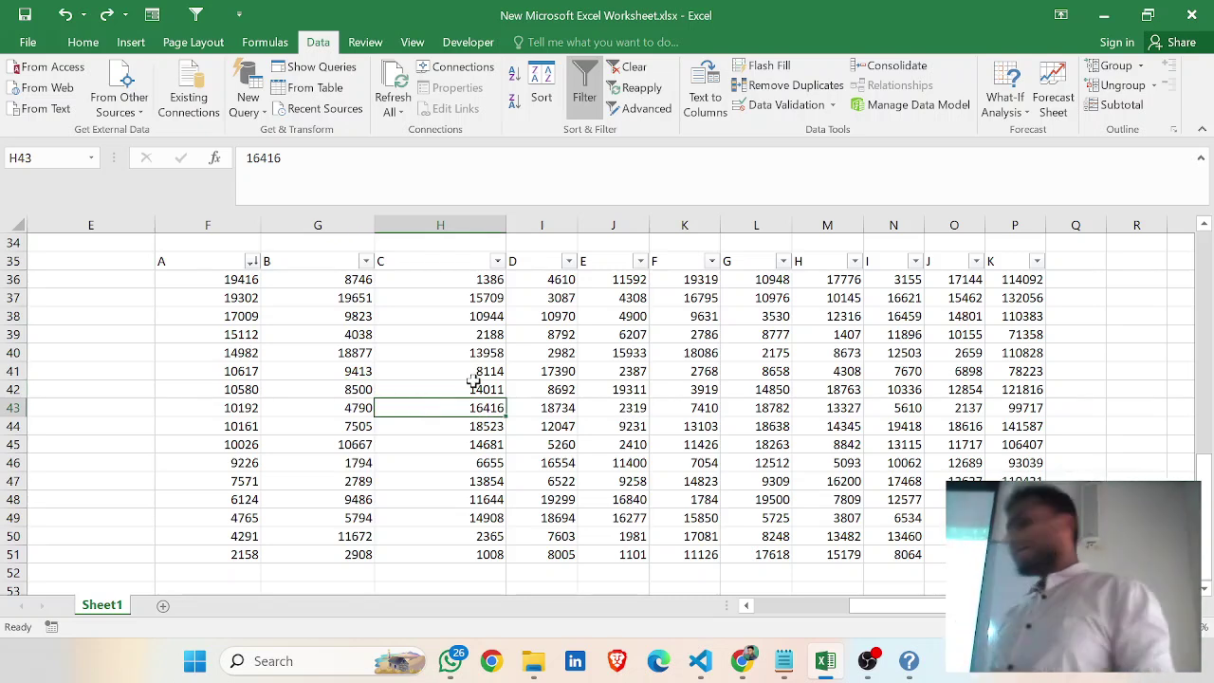
key("ctrl+f")
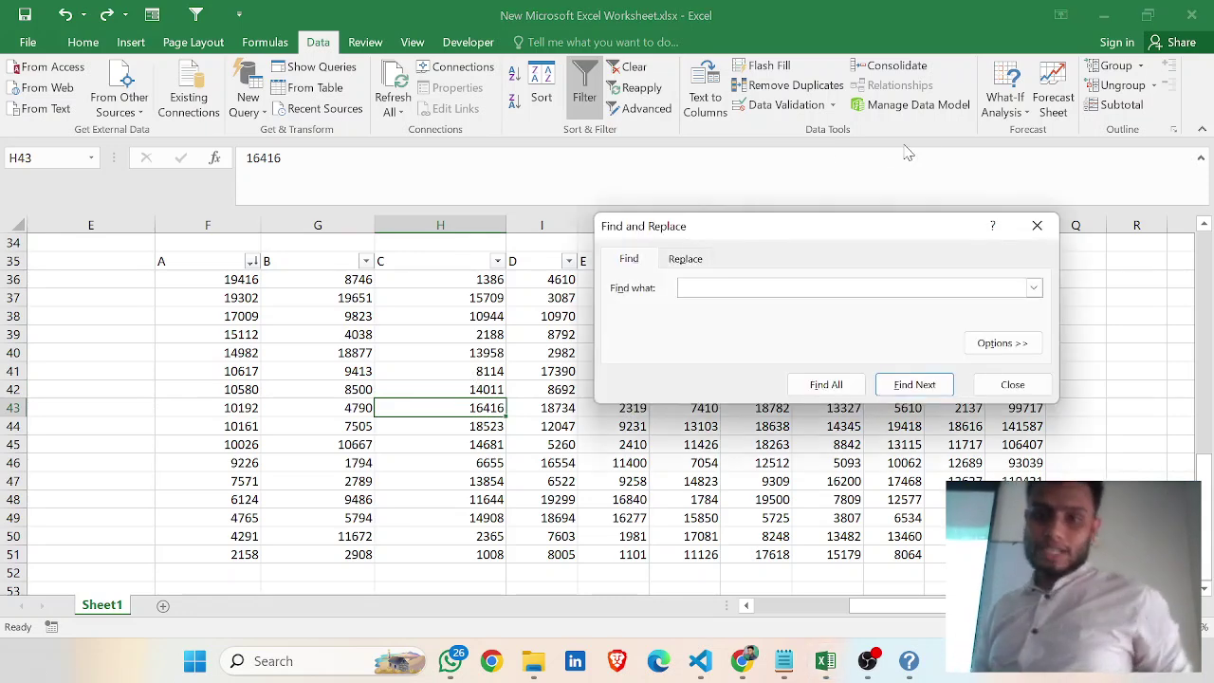
left_click(1025, 387)
left_click(1070, 353)
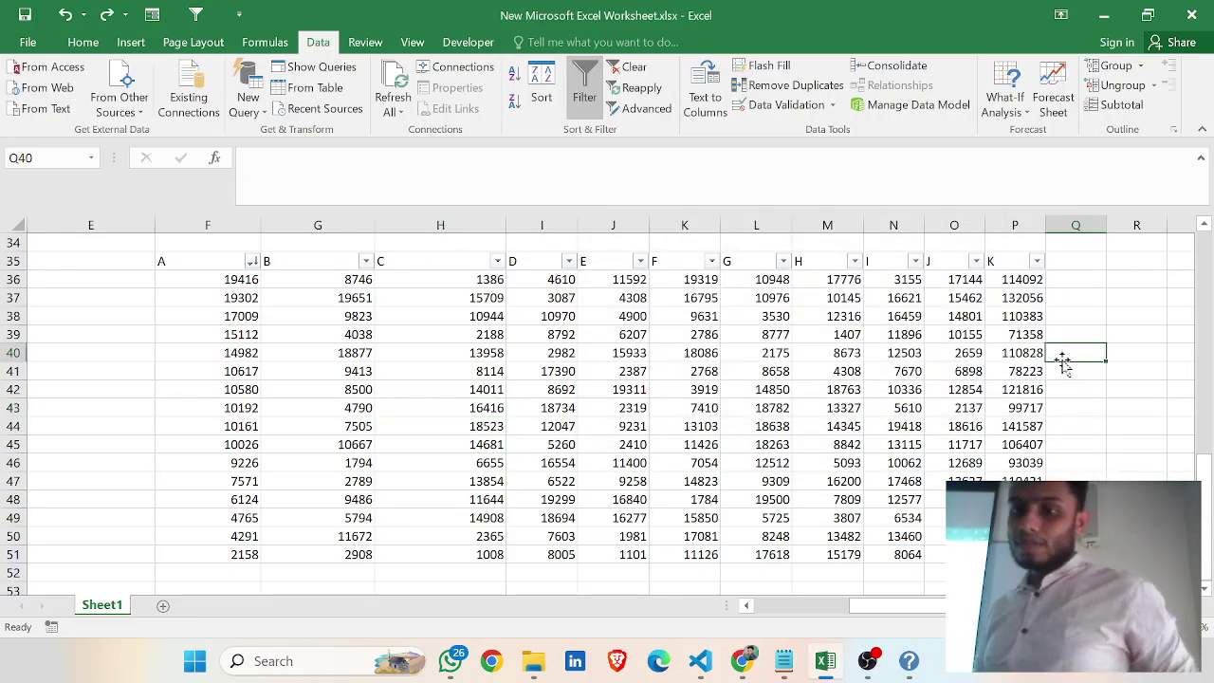
left_click_drag(195, 261, 1076, 573)
left_click(1144, 461)
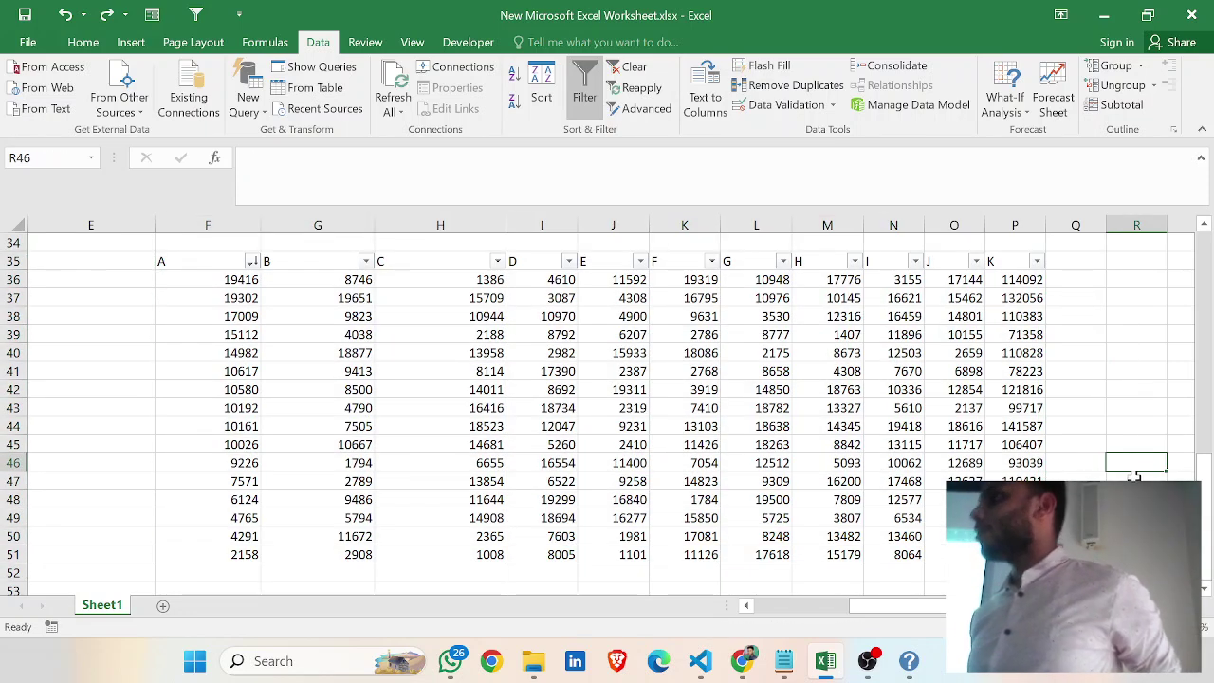
Find the value 2188 in the worksheet
key("ctrl+f")
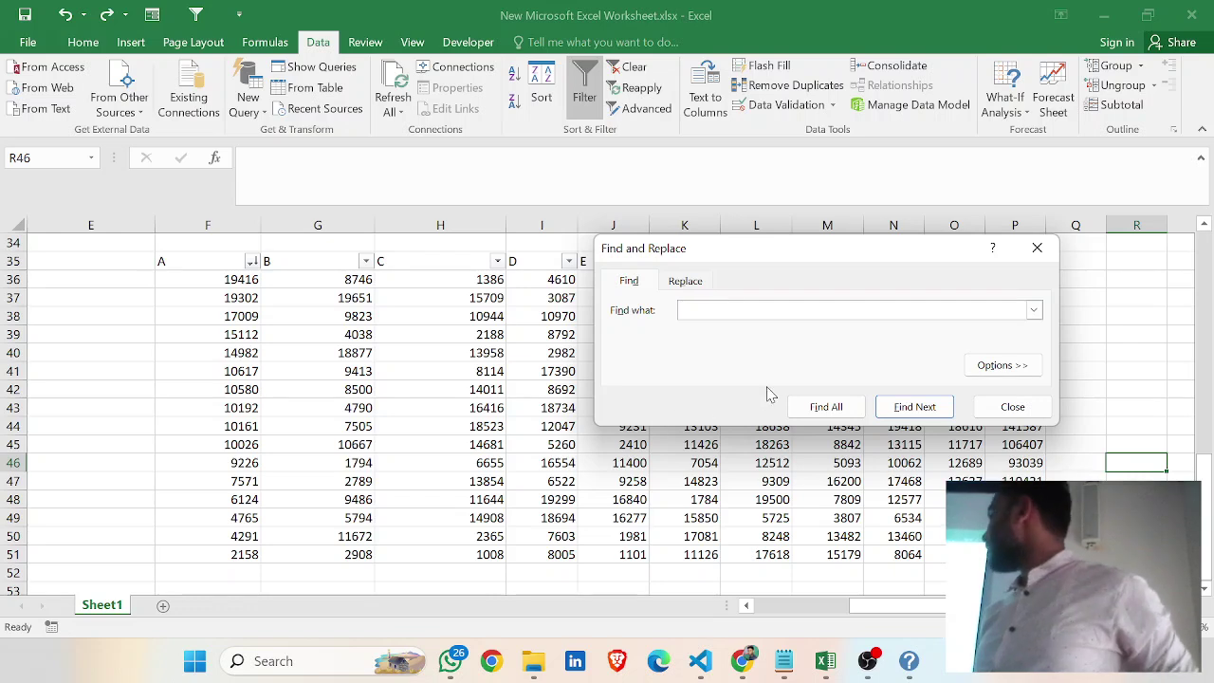
type("2188")
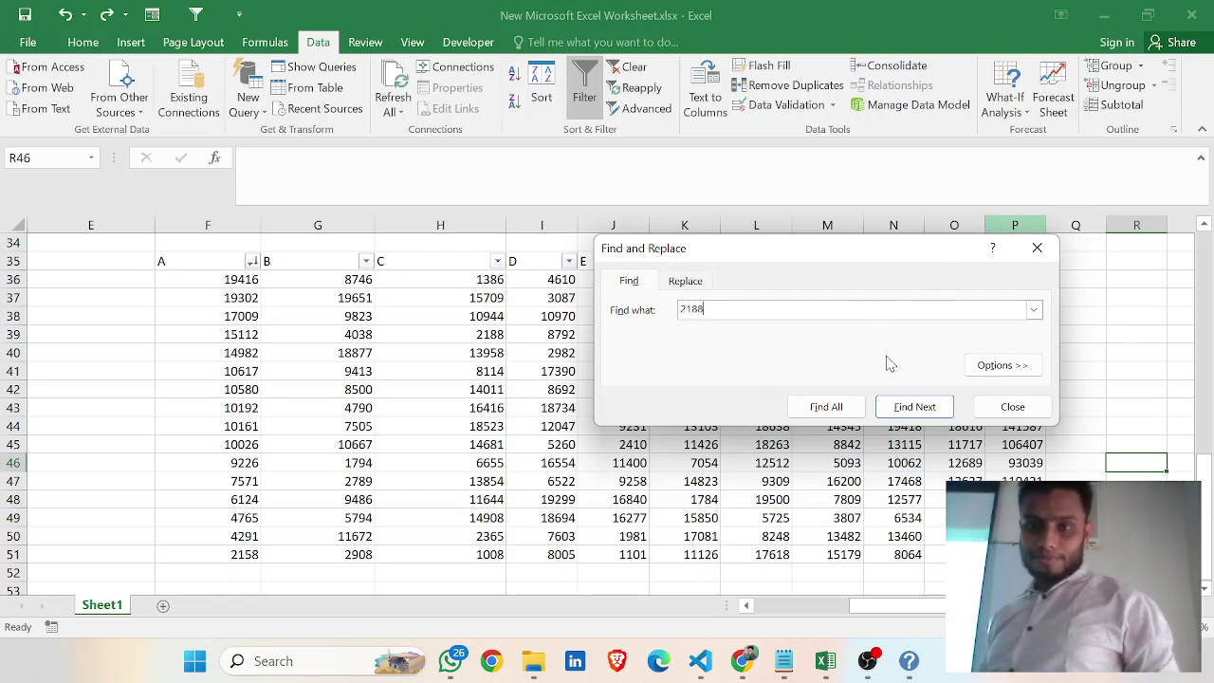
key("Return")
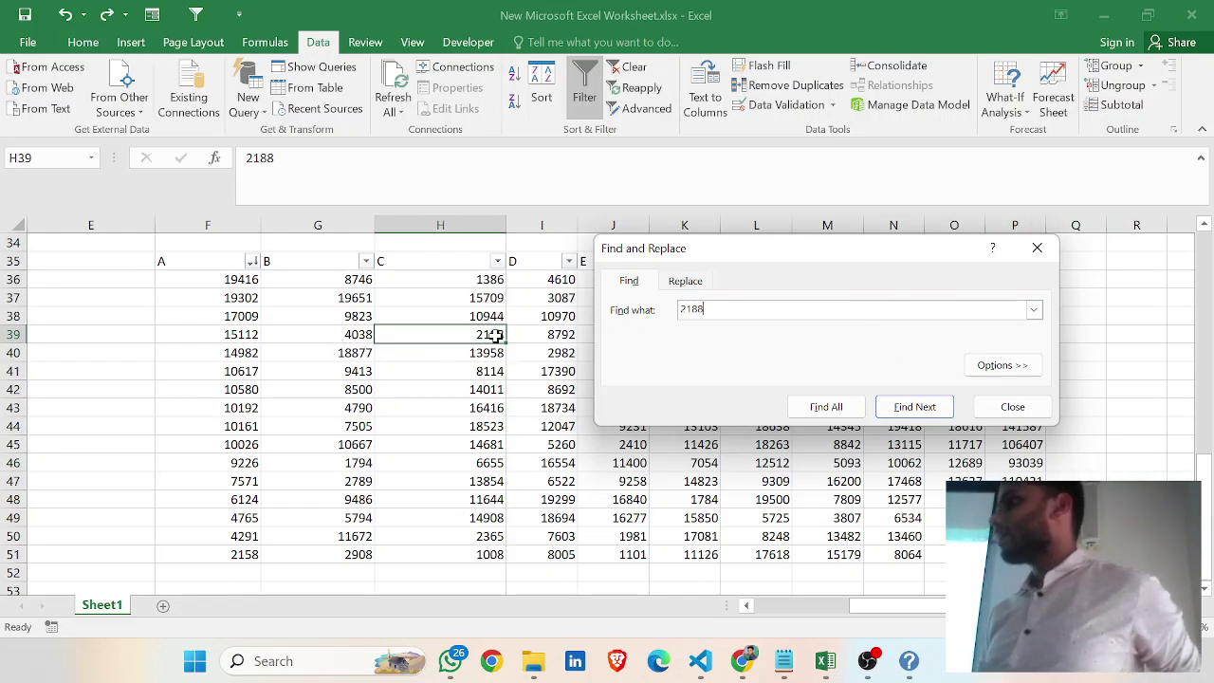
Replace the search term with 15178 and search the worksheet for it
left_click_drag(716, 311, 627, 315)
key("BackSpace")
type("15178")
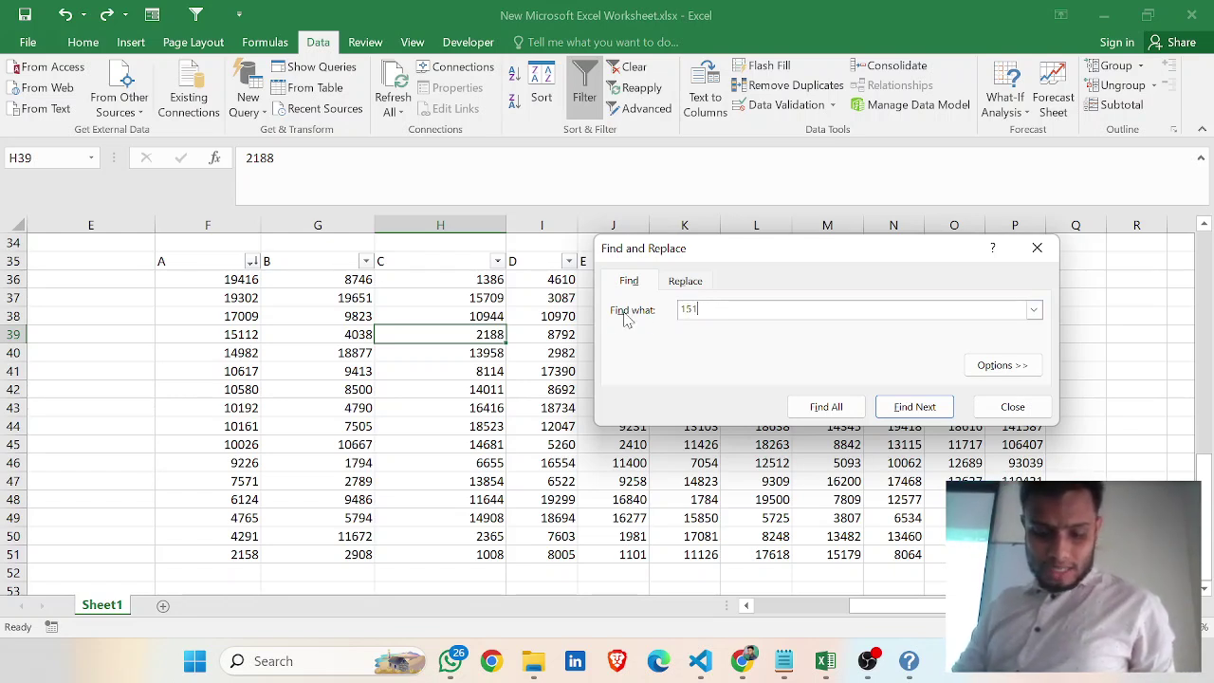
key("Return")
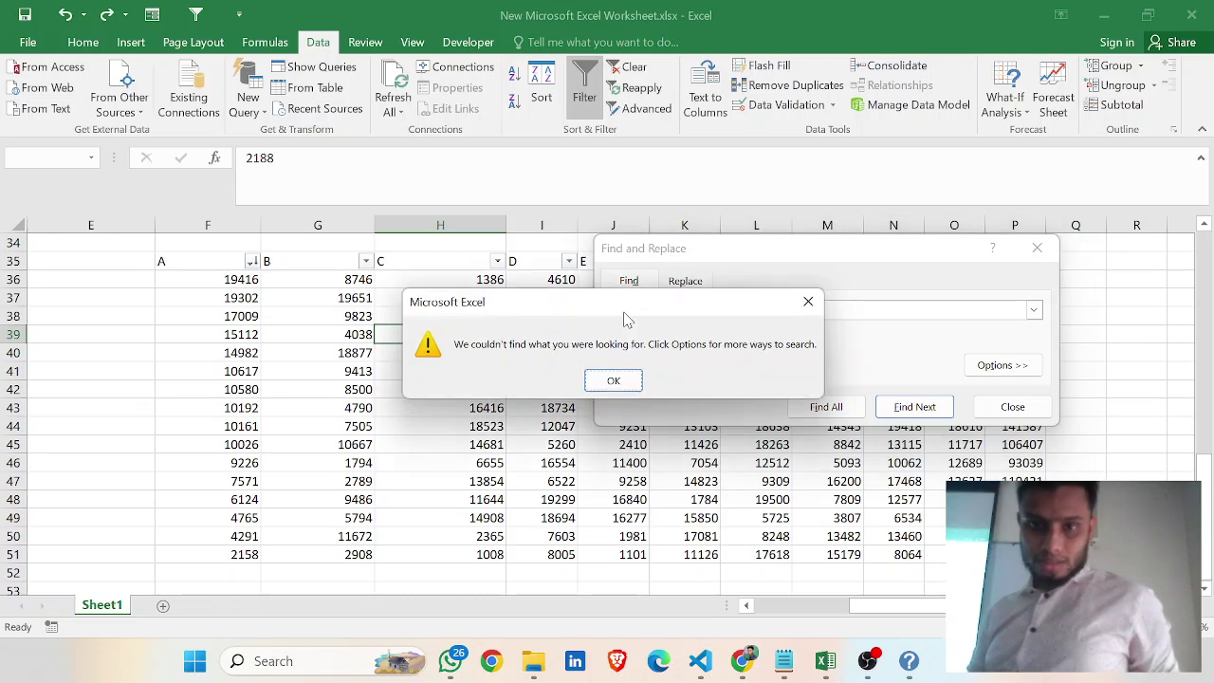
Correct the search term to 15179, find it in the worksheet and close the search
left_click(613, 381)
key("BackSpace")
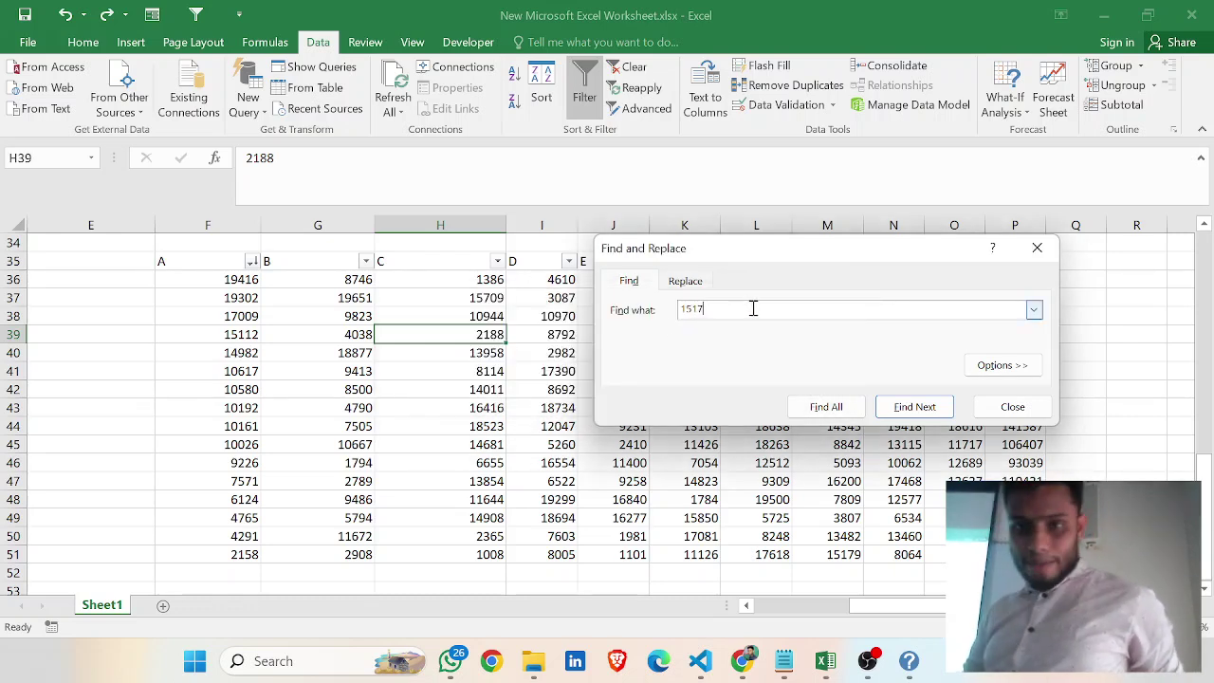
type("9")
key("Return")
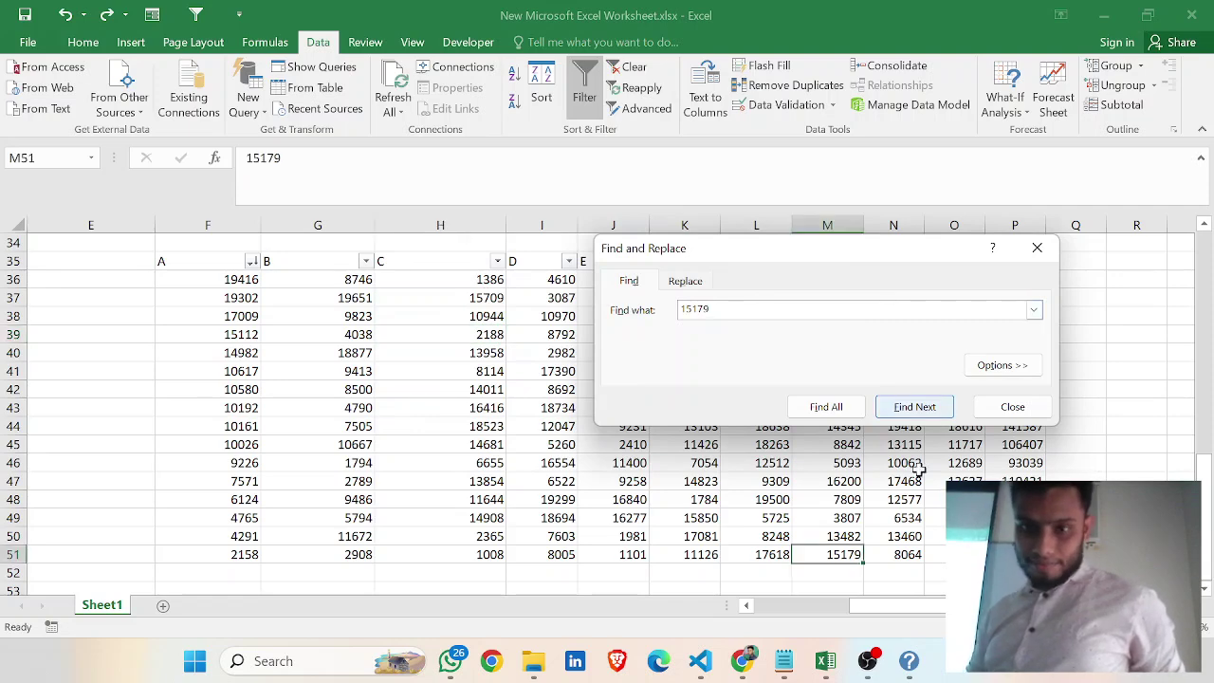
left_click(1024, 406)
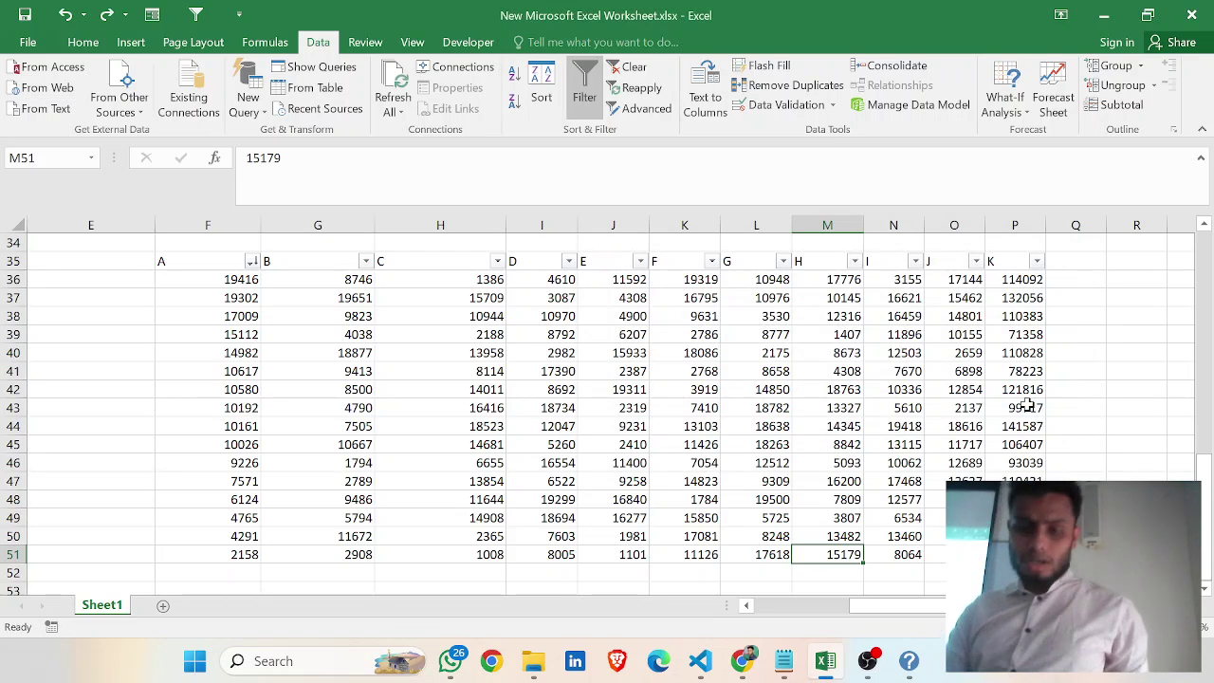
key("ctrl+f")
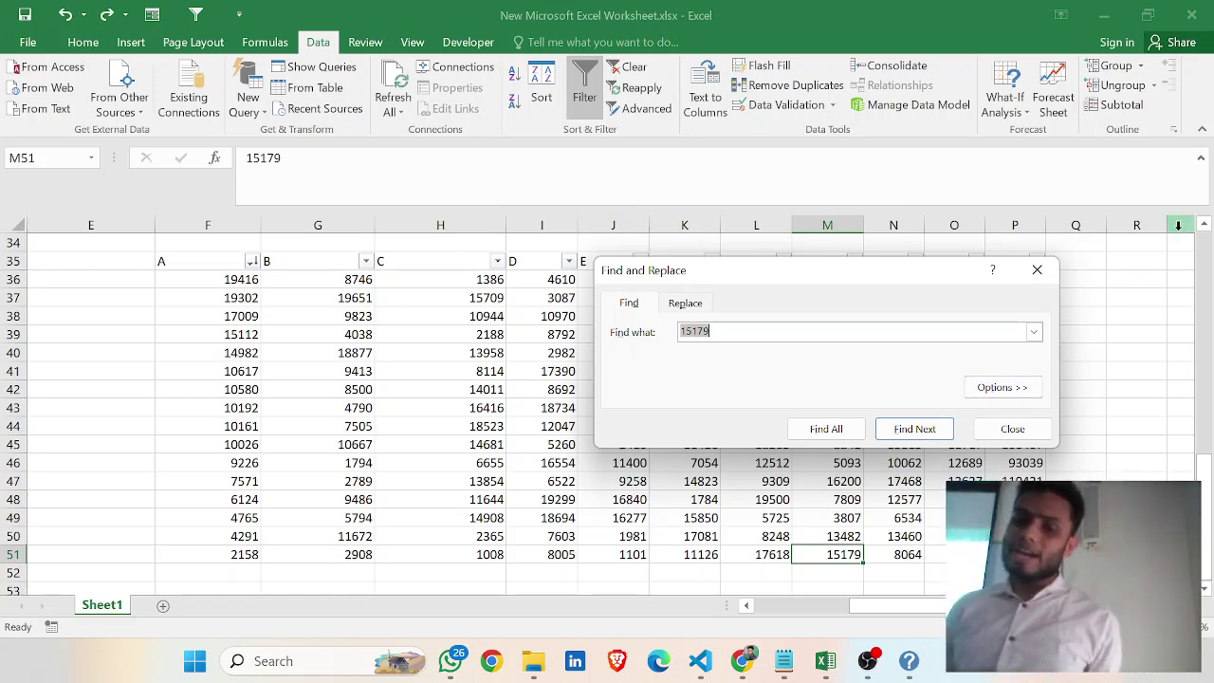
left_click(1013, 429)
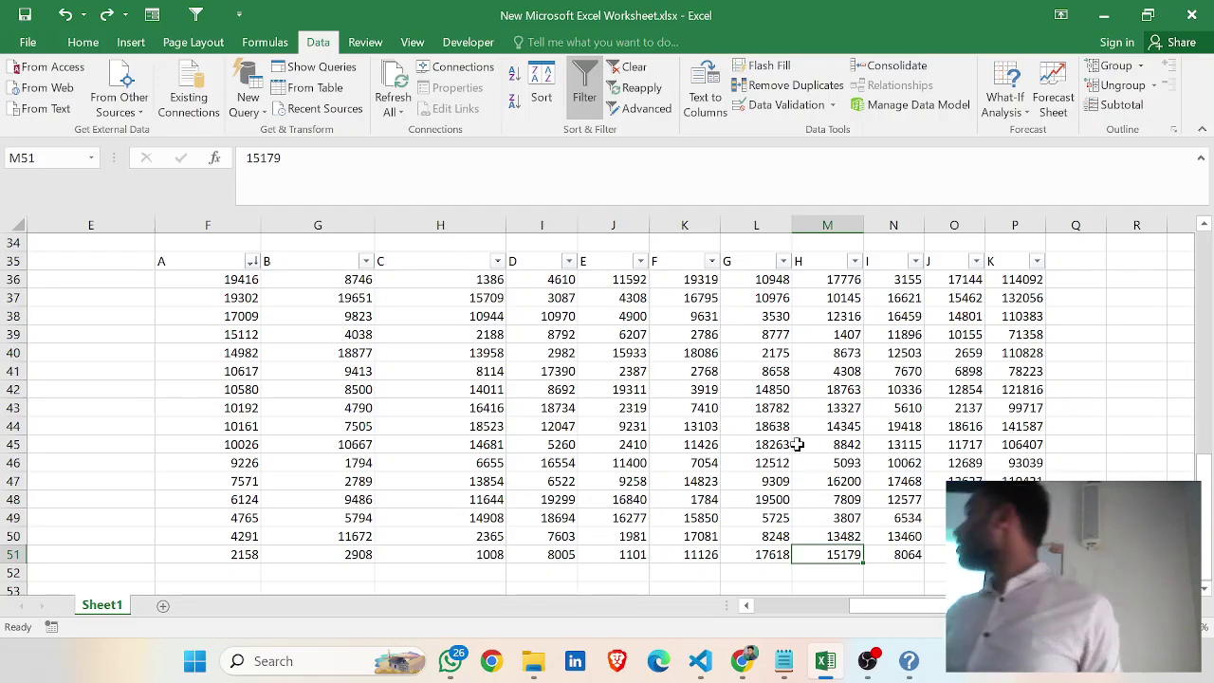
left_click(867, 661)
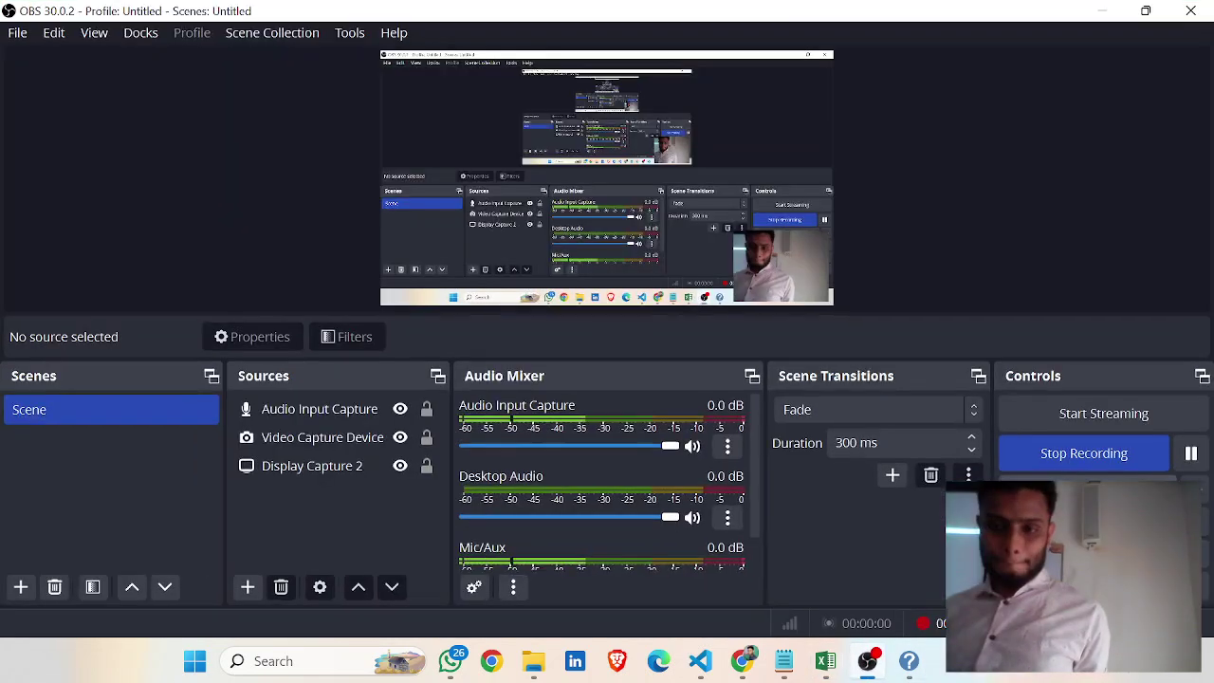
left_click(1102, 11)
left_click_drag(163, 261, 1020, 555)
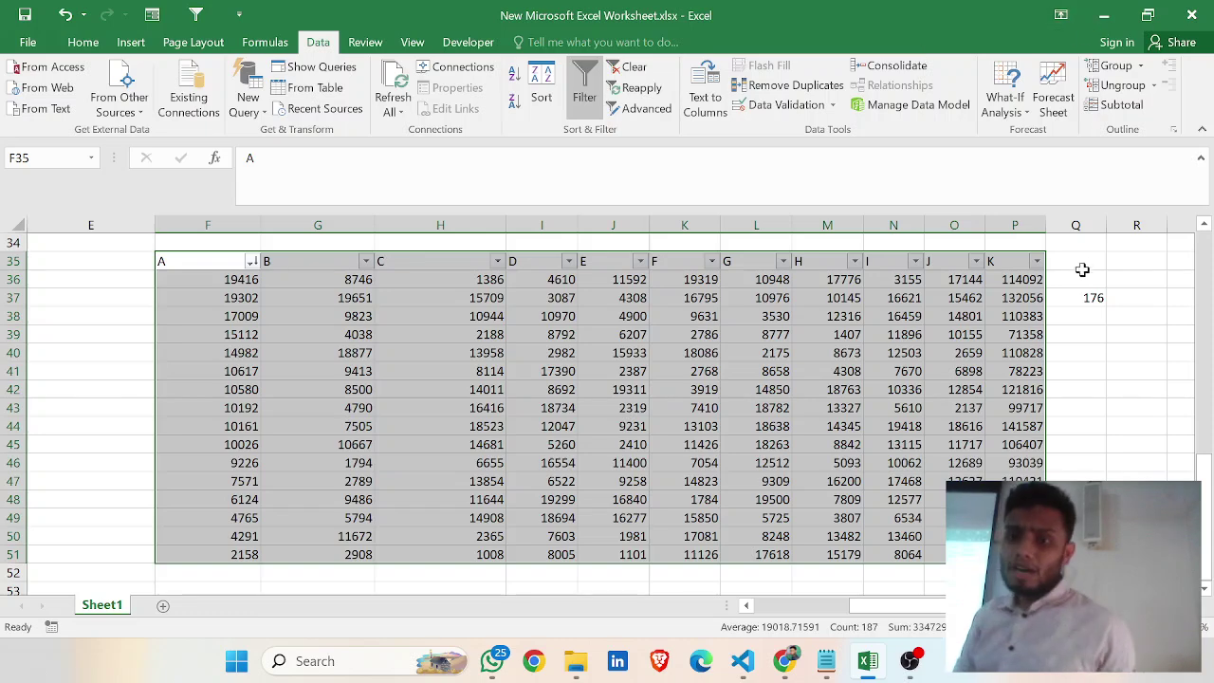
Erase the existing COUNT formula over F36:P51 from cell Q37
left_click(1094, 300)
double_click(1094, 300)
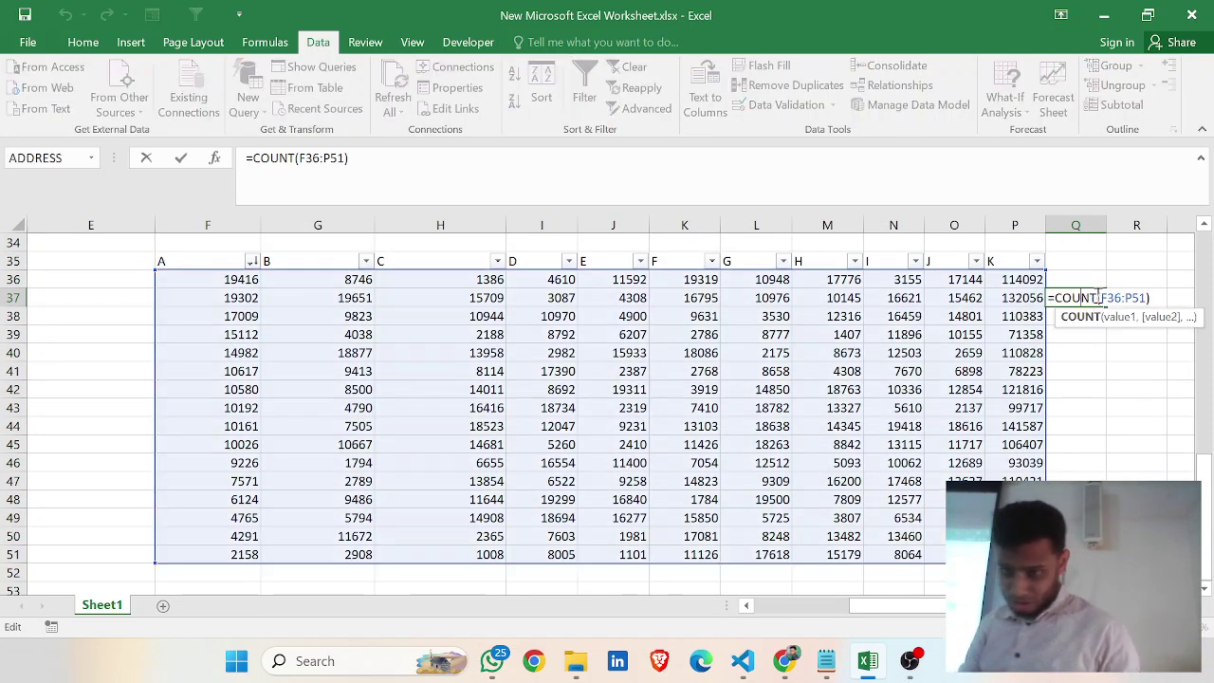
left_click(1148, 300)
type(")")
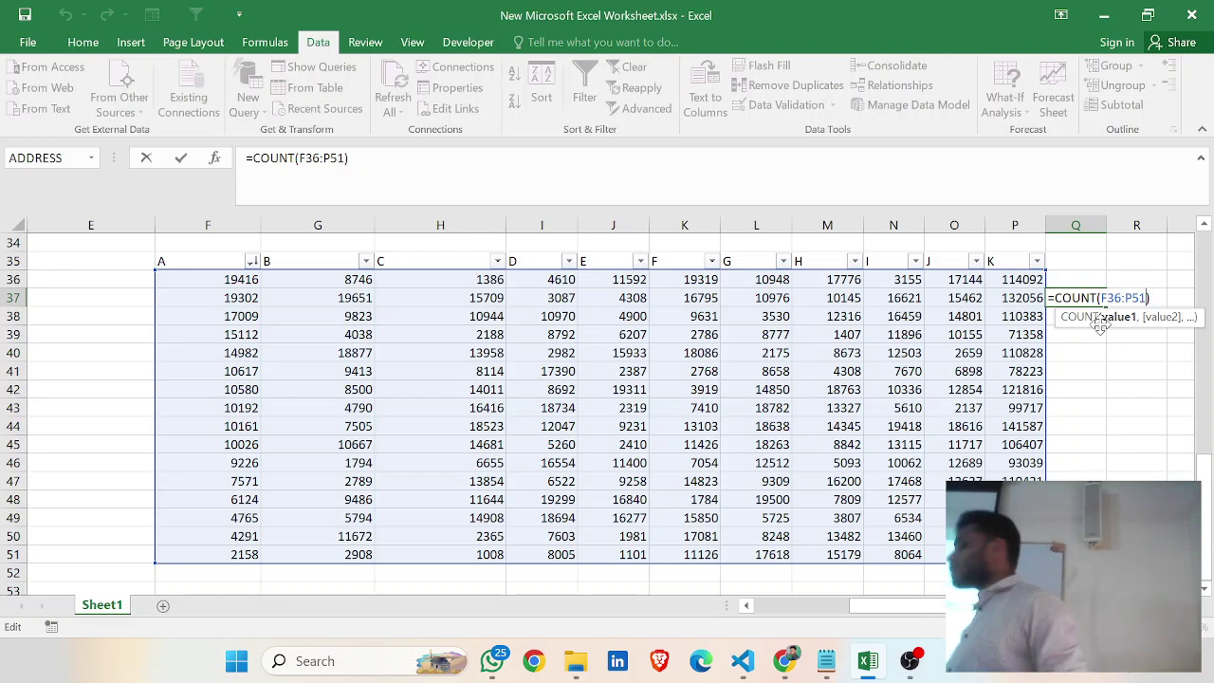
key("Right")
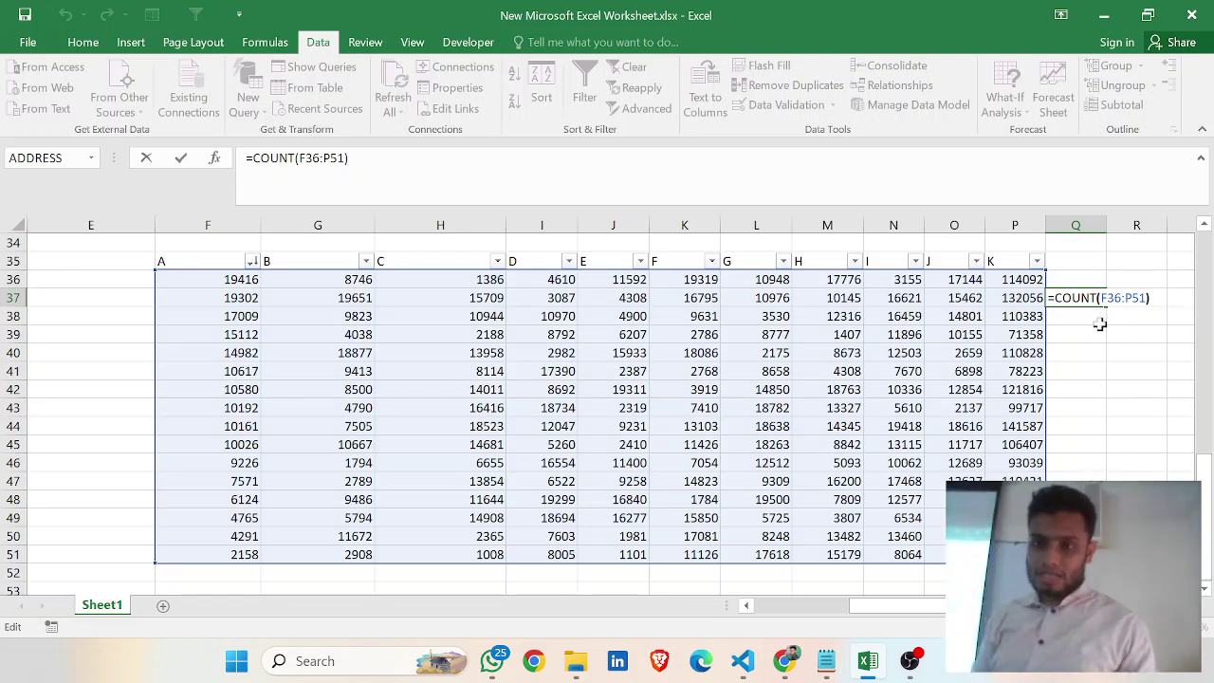
key("BackSpace")
key("BackSpace")
key("BackSpace")
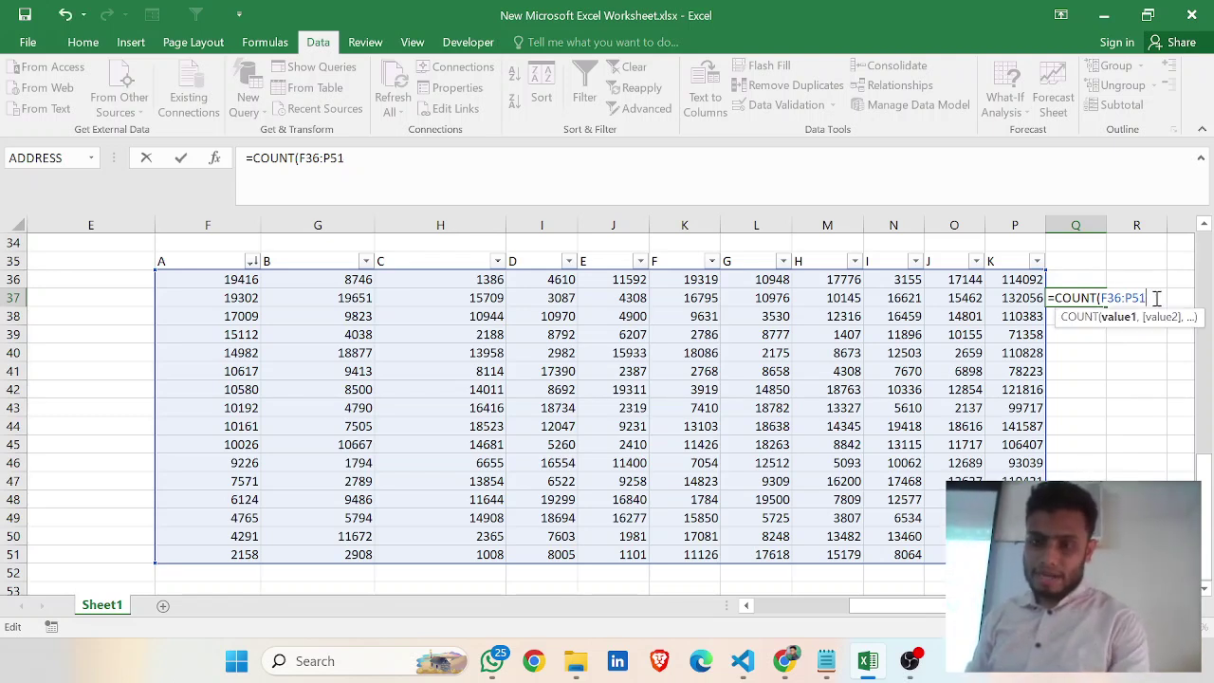
key("BackSpace")
key("BackSpace")
key("BackSpace")
key("BackSpace")
key("BackSpace")
key("BackSpace")
key("BackSpace")
key("BackSpace")
key("BackSpace")
key("BackSpace")
key("BackSpace")
key("BackSpace")
Enter a COUNT formula in cell Q37 over the whole table including its headers, F35:P51
type("=")
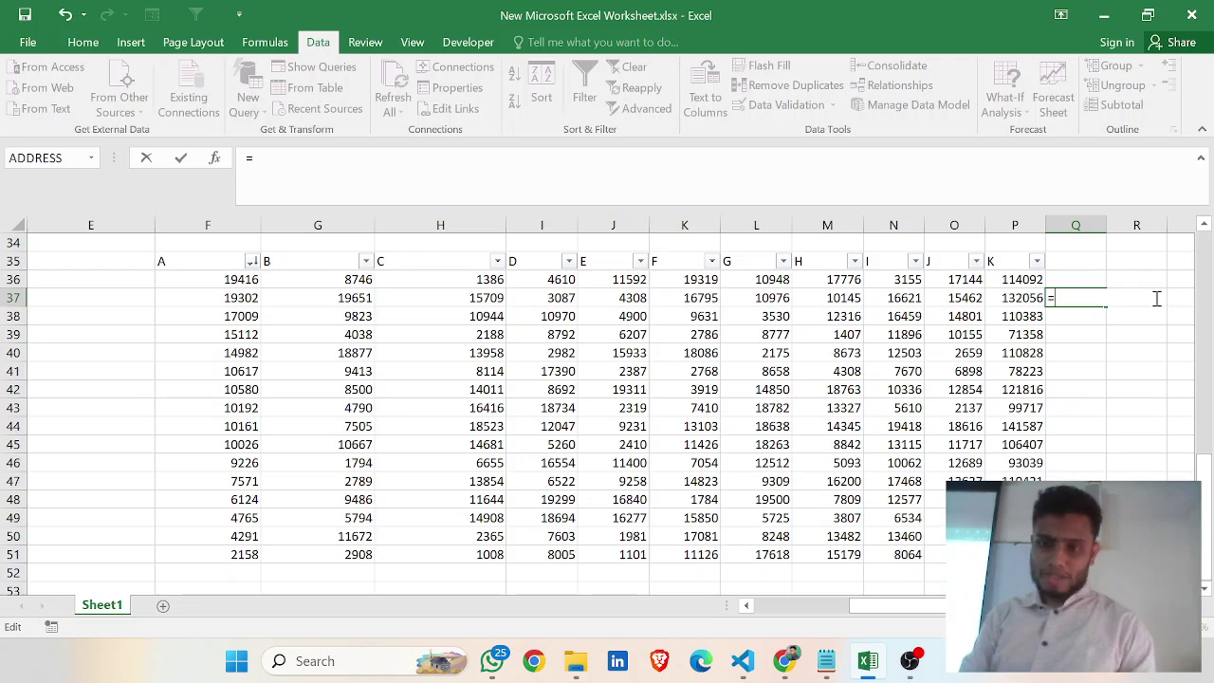
type("COUNT(")
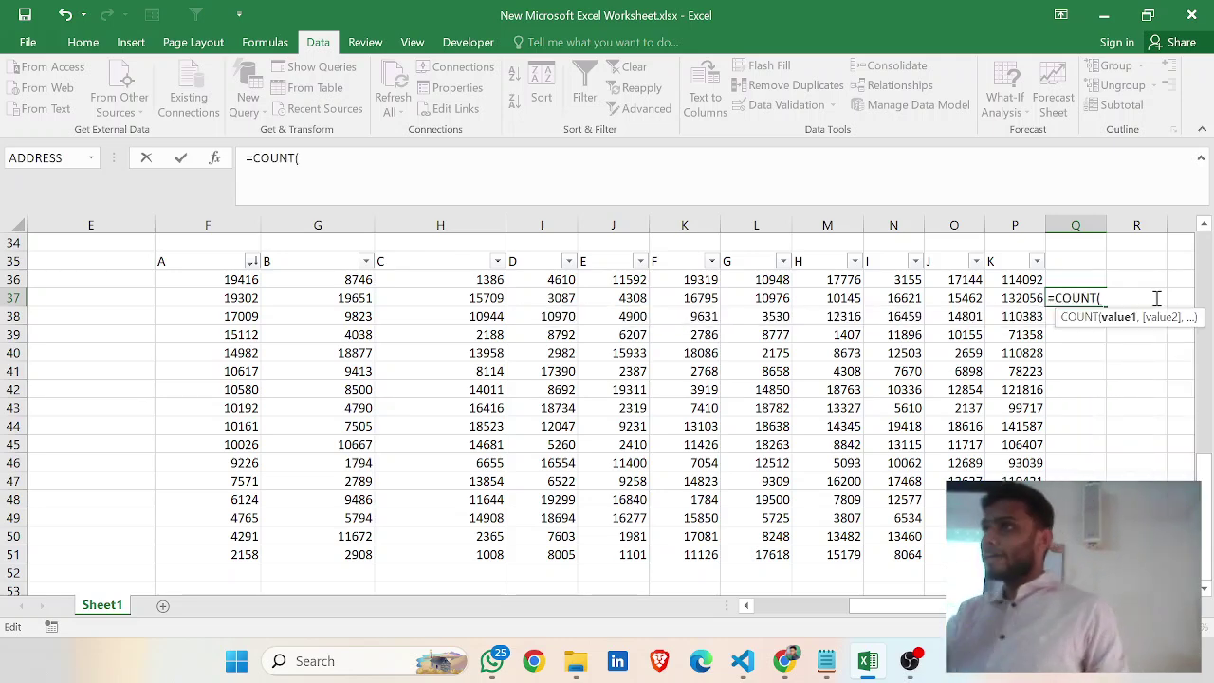
left_click(173, 261)
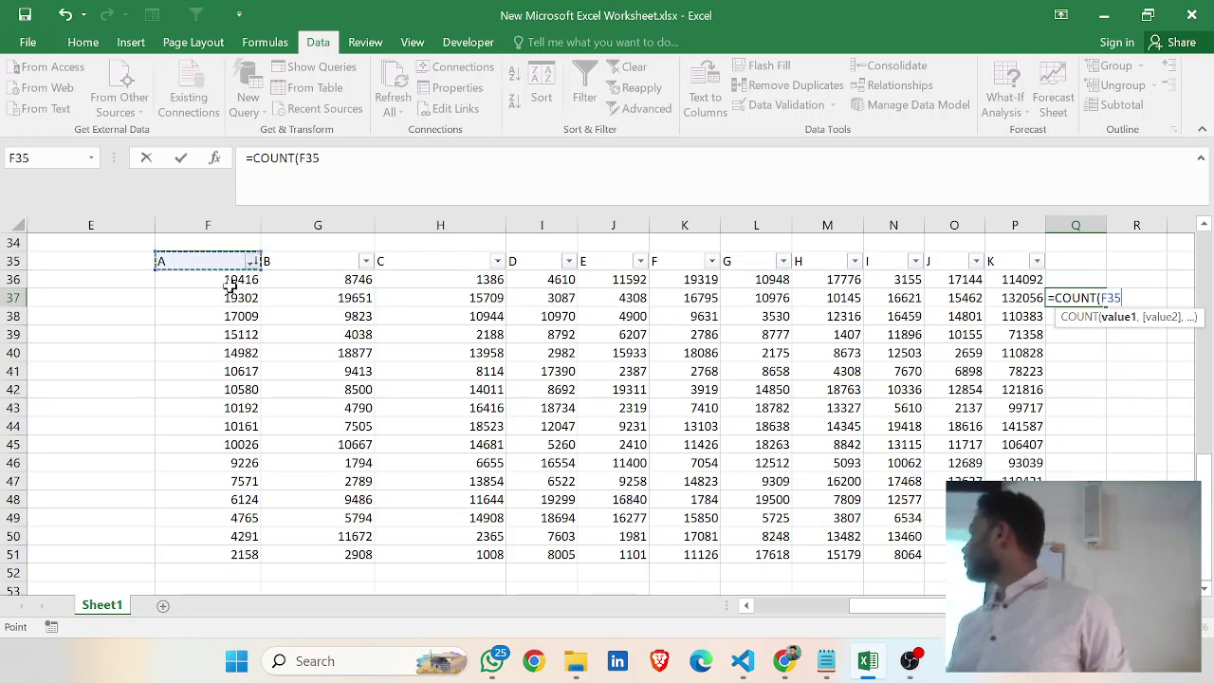
left_click_drag(256, 261, 1015, 555)
key("Return")
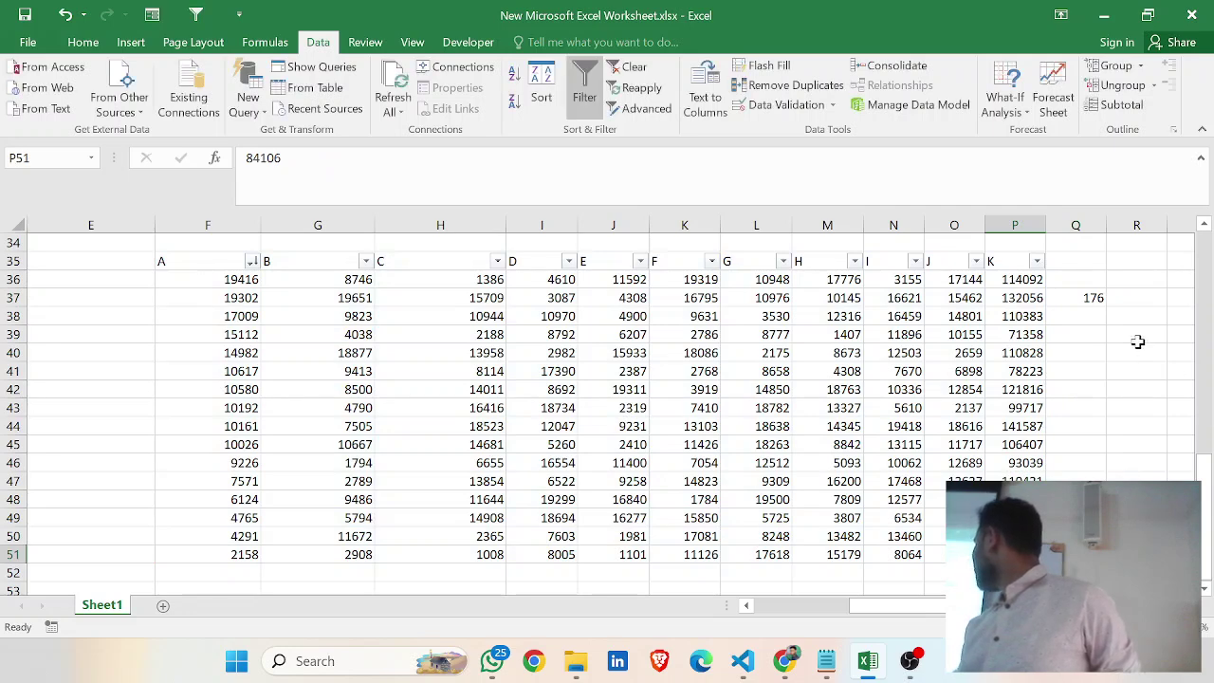
Check the range used by the COUNT formula in cell Q37 without altering it
double_click(1093, 300)
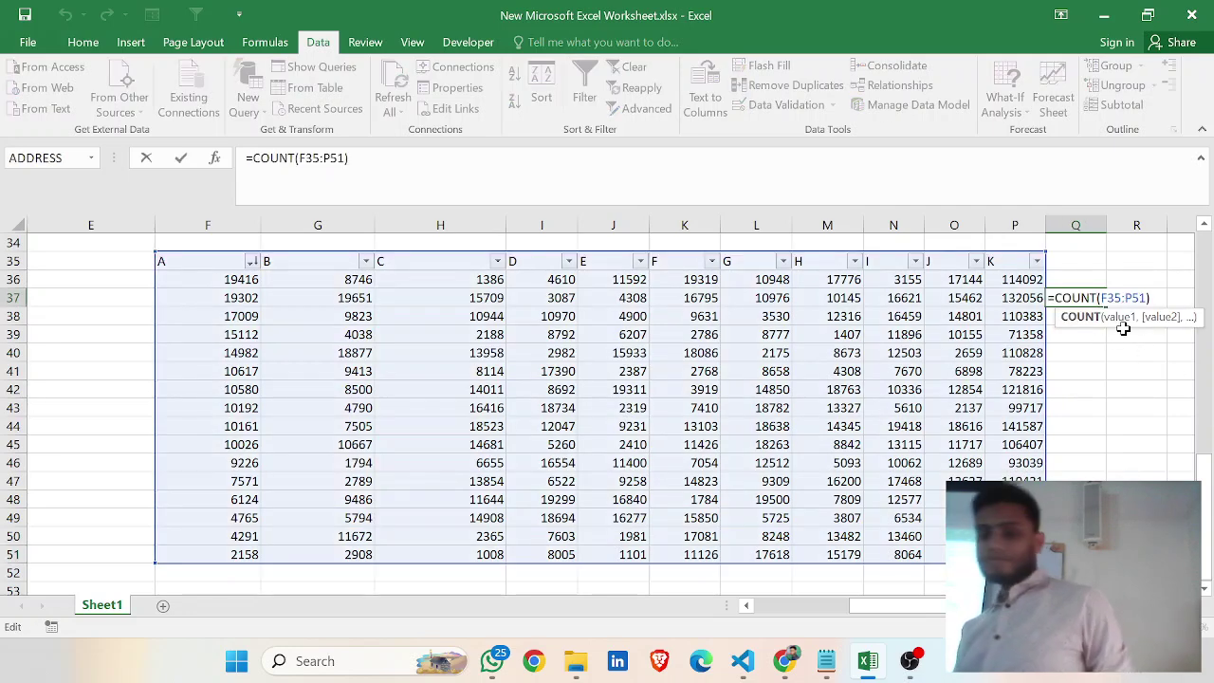
key("Return")
left_click(1098, 298)
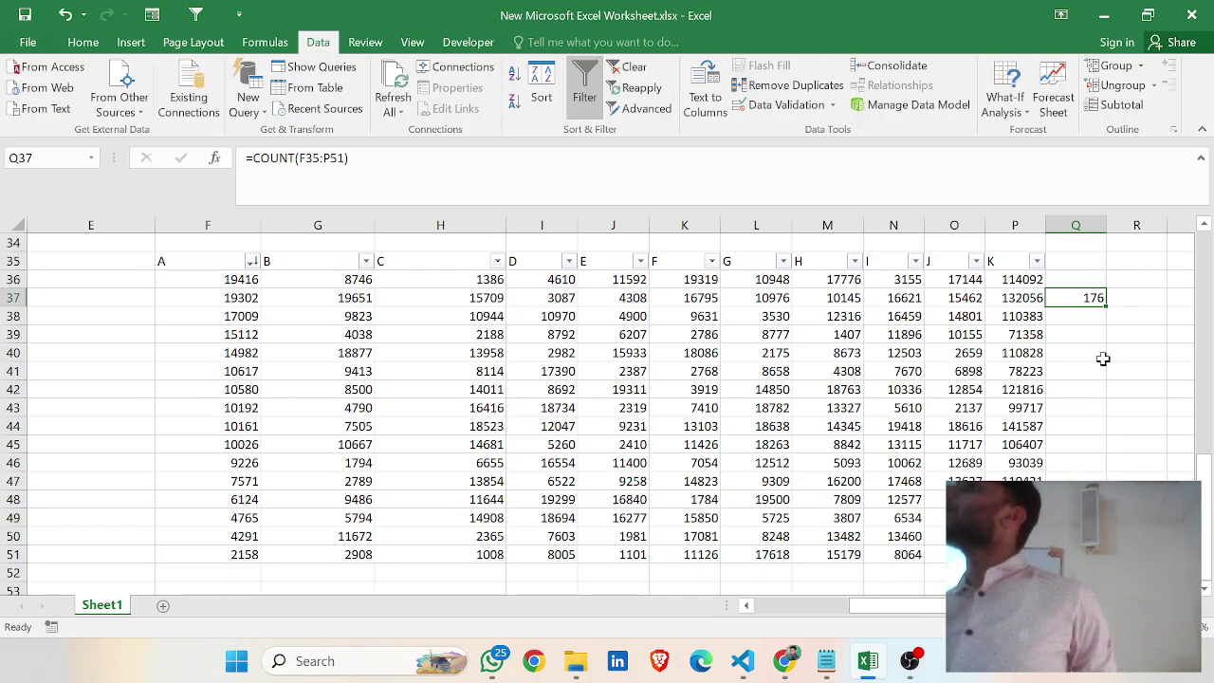
Enter a COUNTA formula in cell Q38 that refers to header cell F35
left_click(1094, 314)
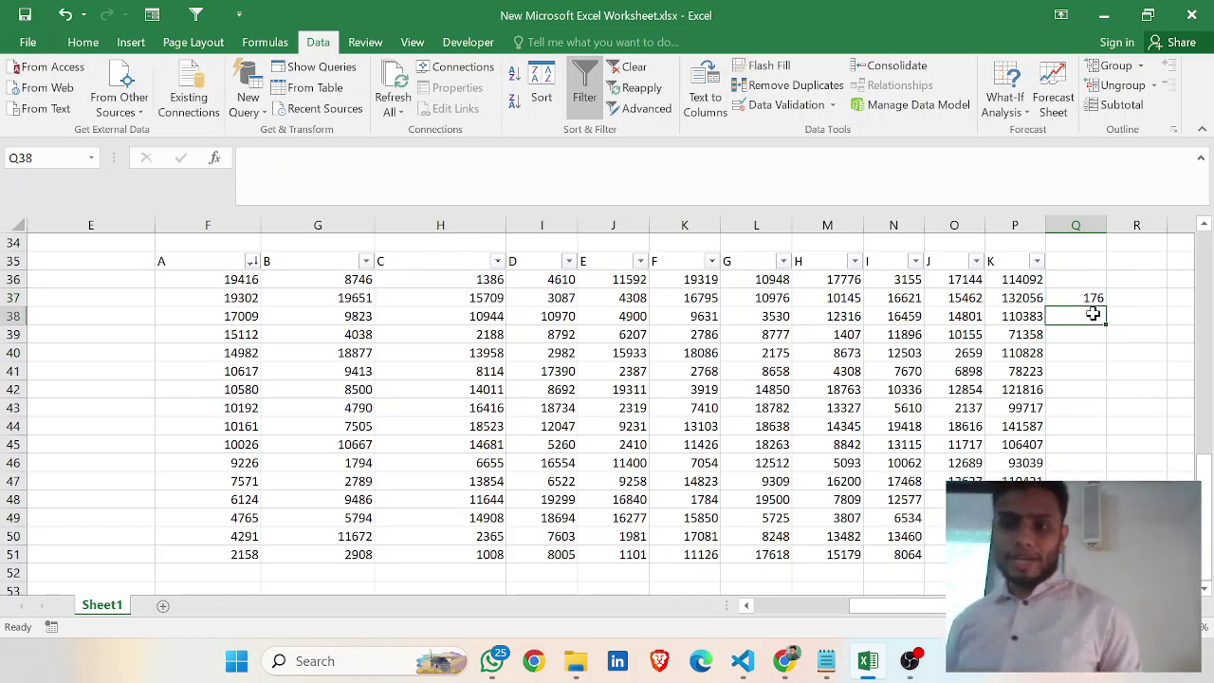
type("=COUNTA")
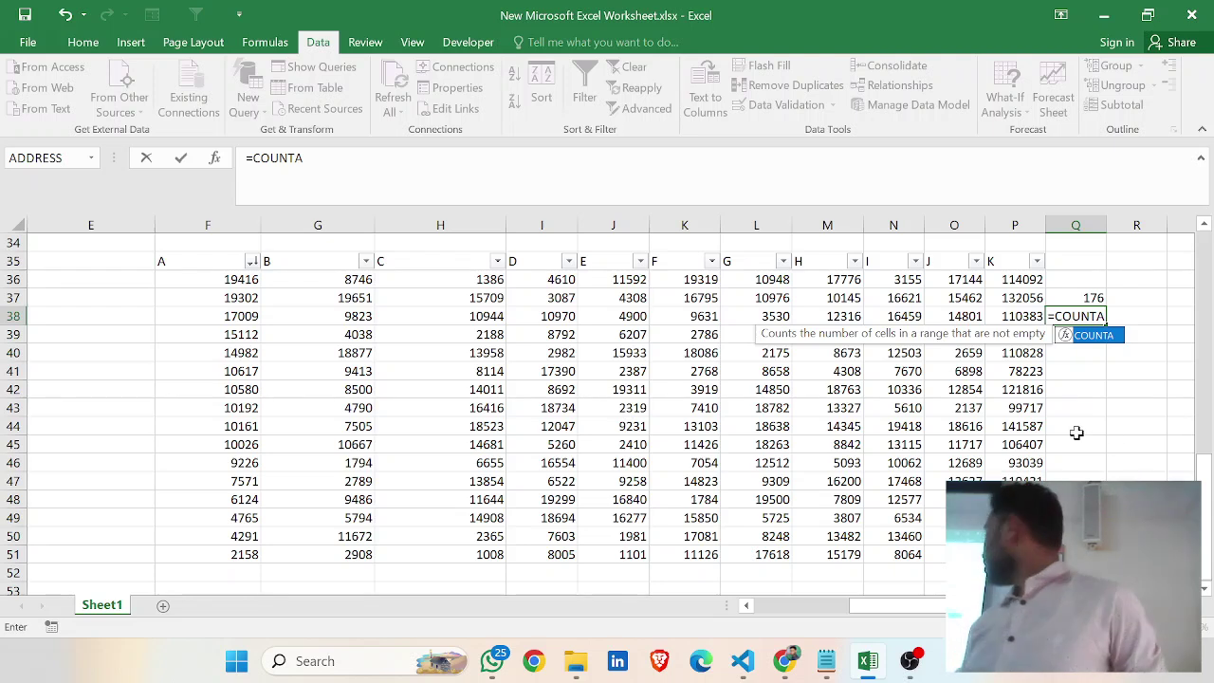
type("(")
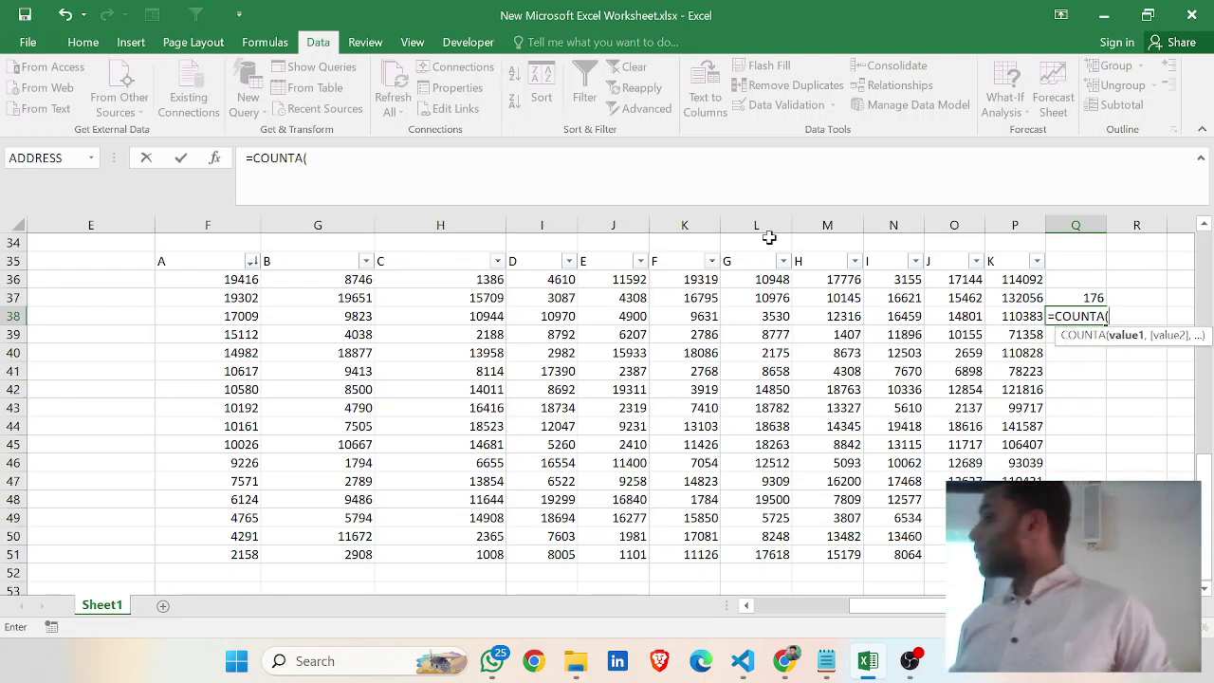
left_click(207, 261)
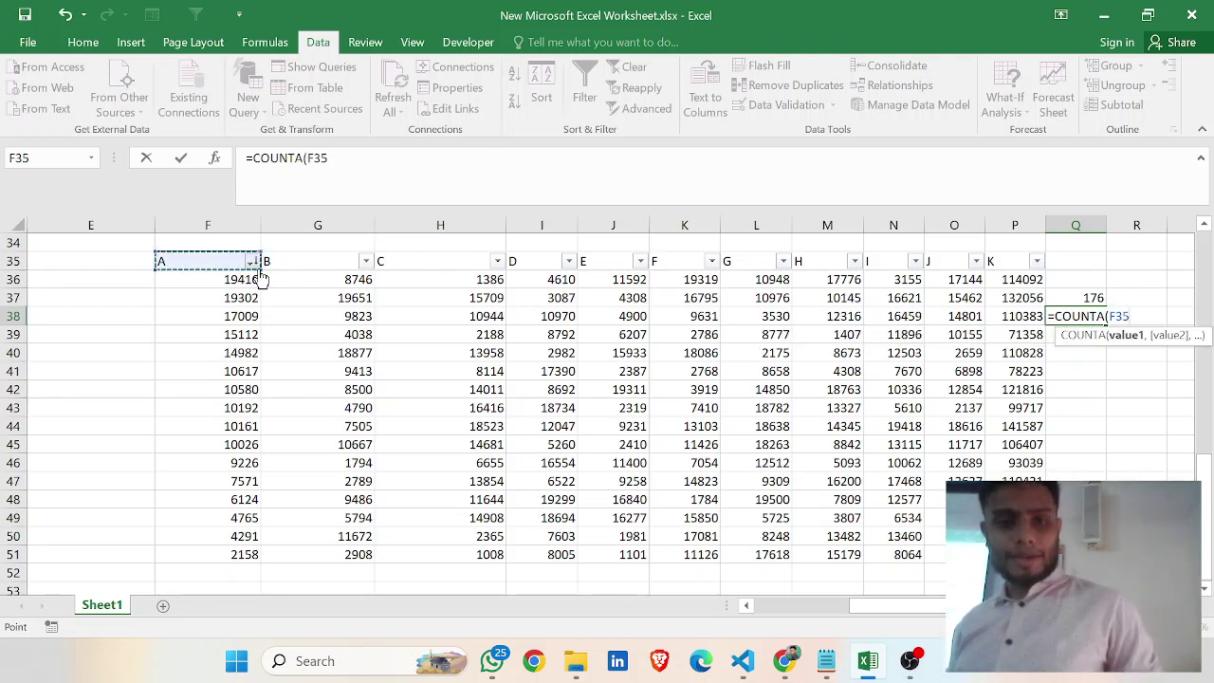
left_click(252, 261)
left_click(245, 263)
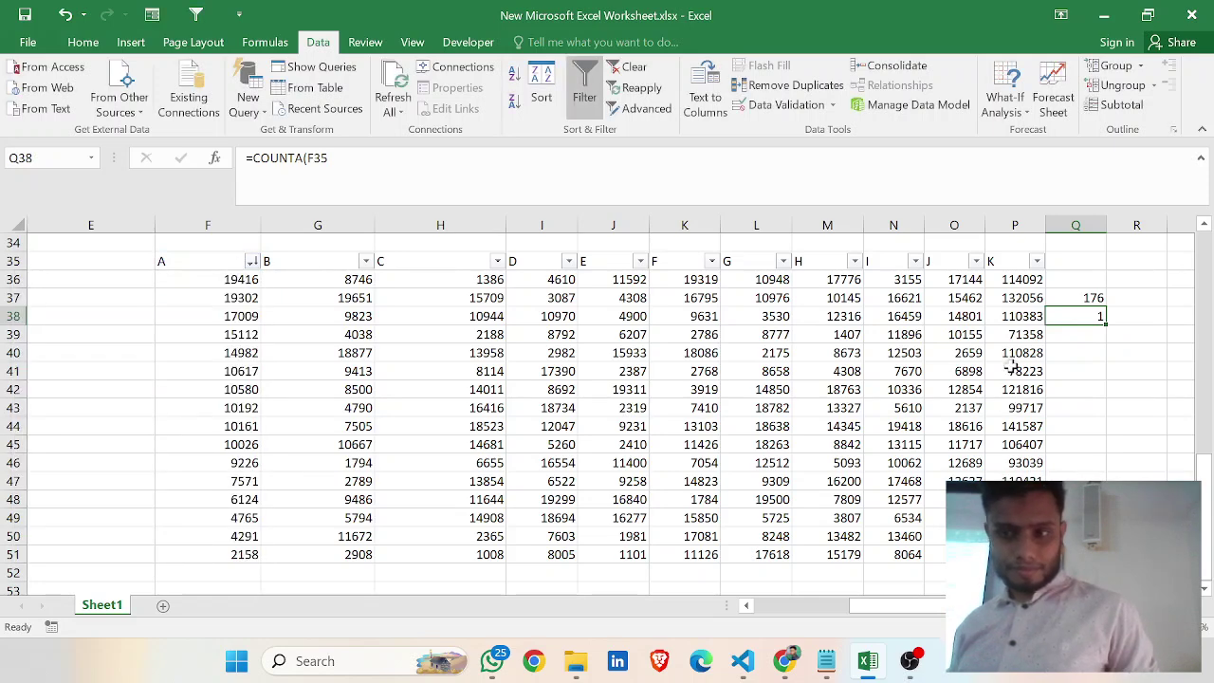
Change the COUNTA formula in cell Q38 to cover the full table range F35:P51
double_click(1082, 316)
left_click(1128, 316)
key("BackSpace")
key("BackSpace")
key("BackSpace")
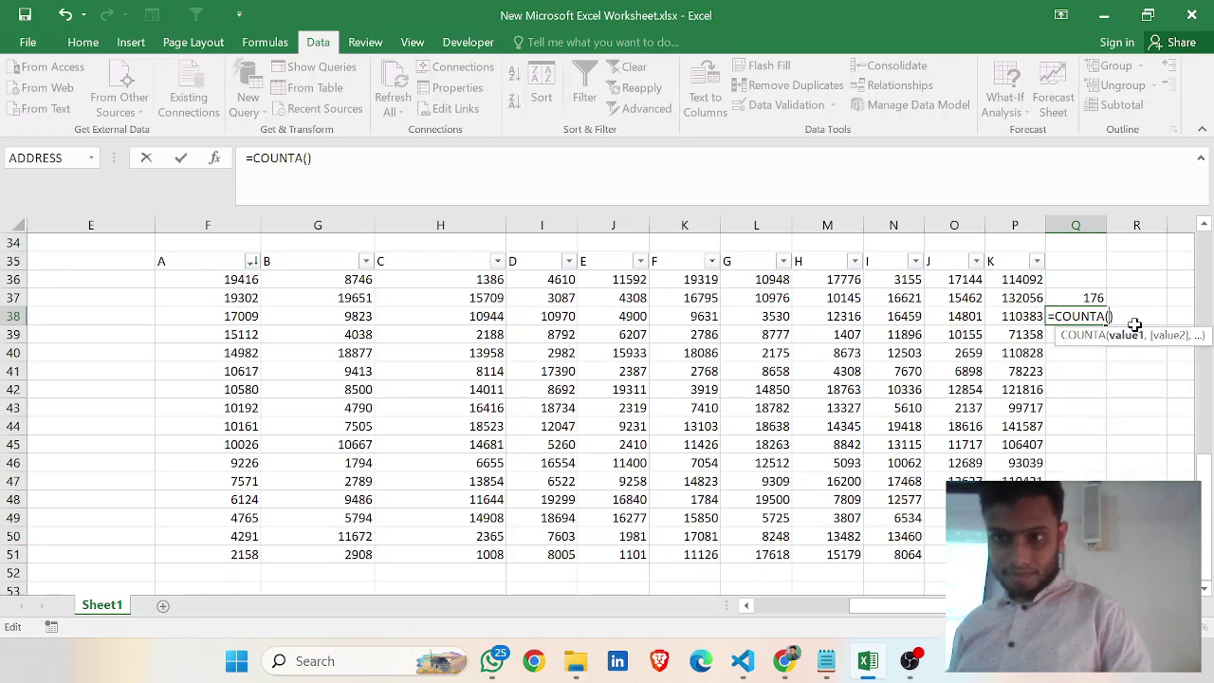
left_click_drag(211, 271, 248, 279)
left_click_drag(354, 316, 1020, 555)
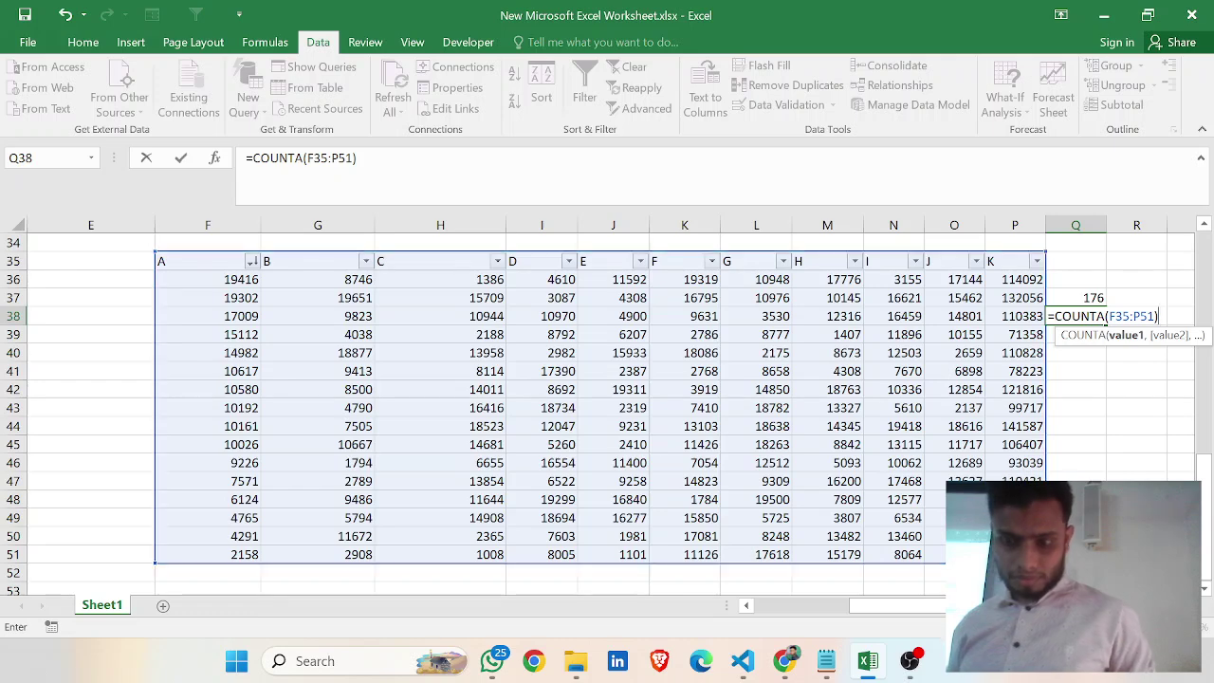
key("Return")
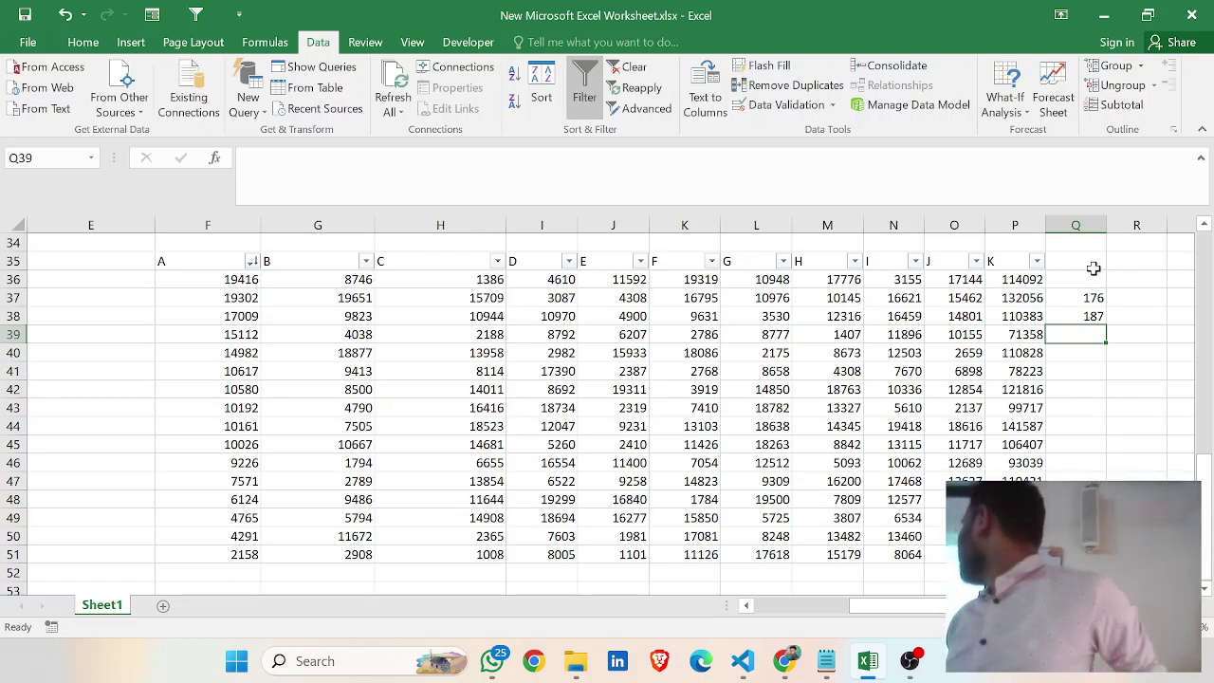
Compare the COUNT formula in cell Q37 with the COUNTA formula in cell Q38
double_click(1081, 301)
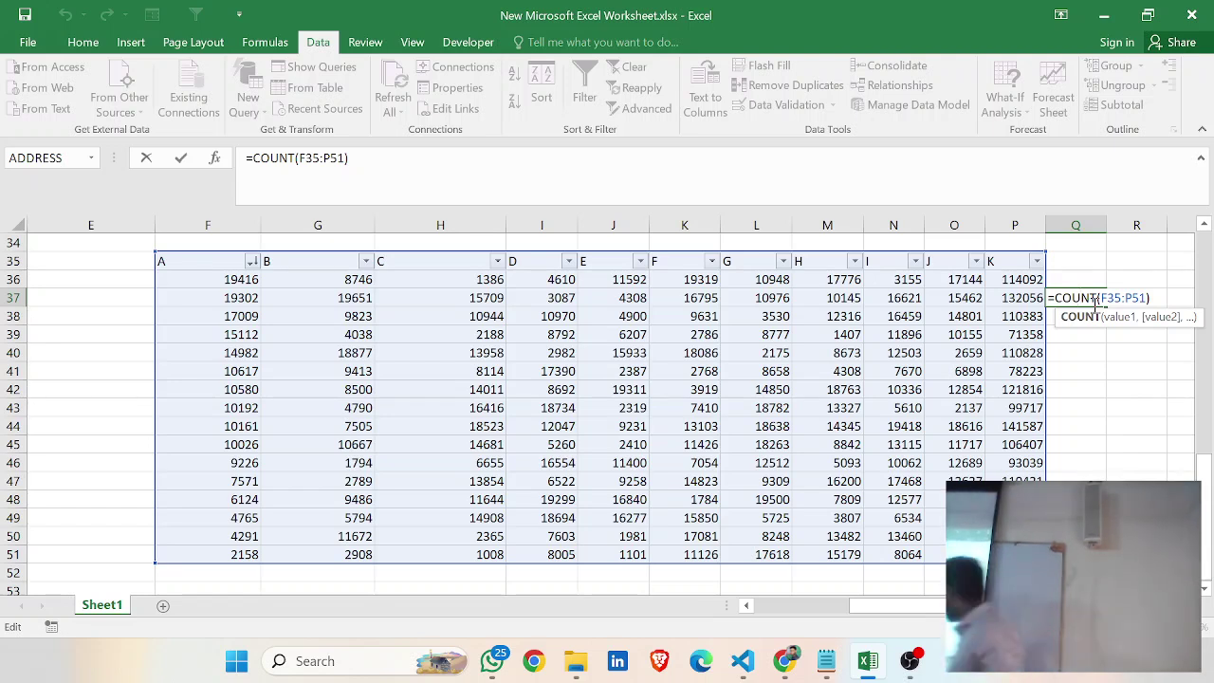
key("Return")
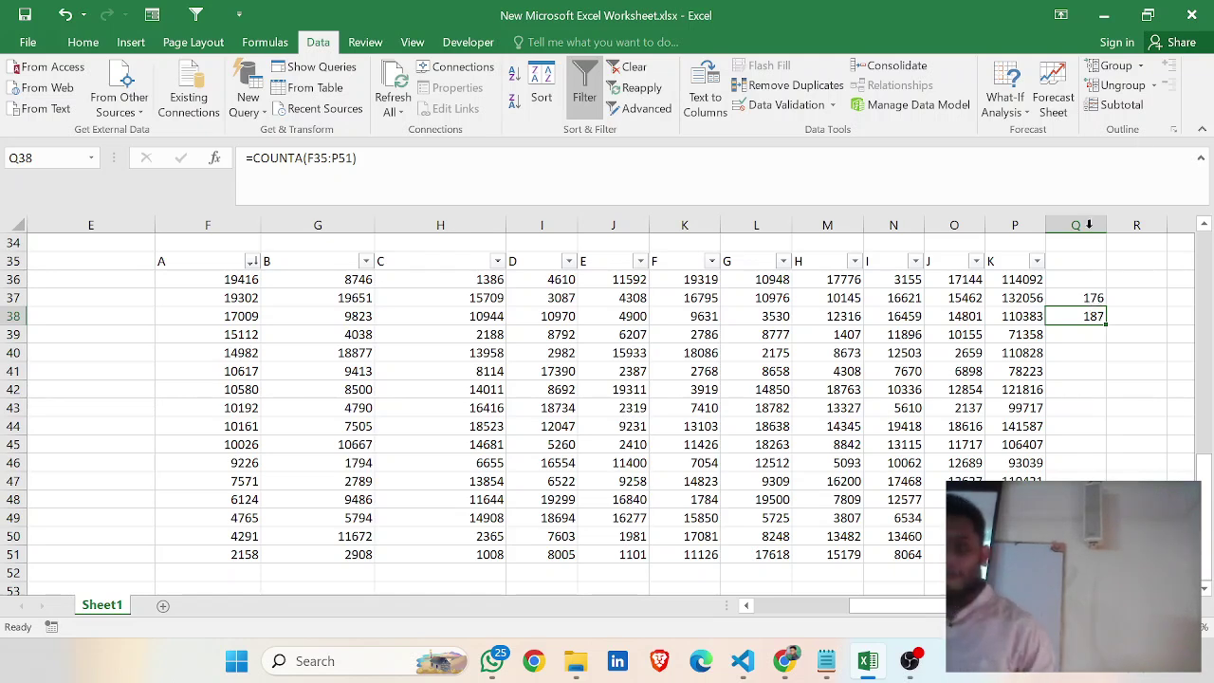
double_click(1091, 316)
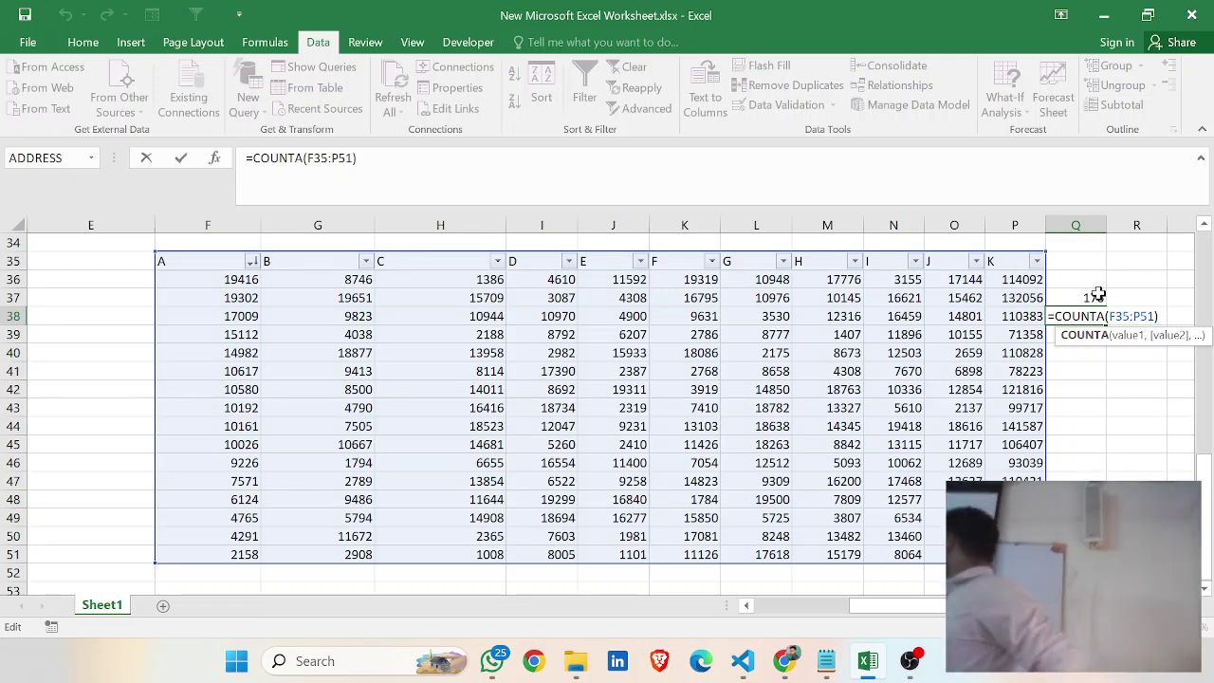
key("Return")
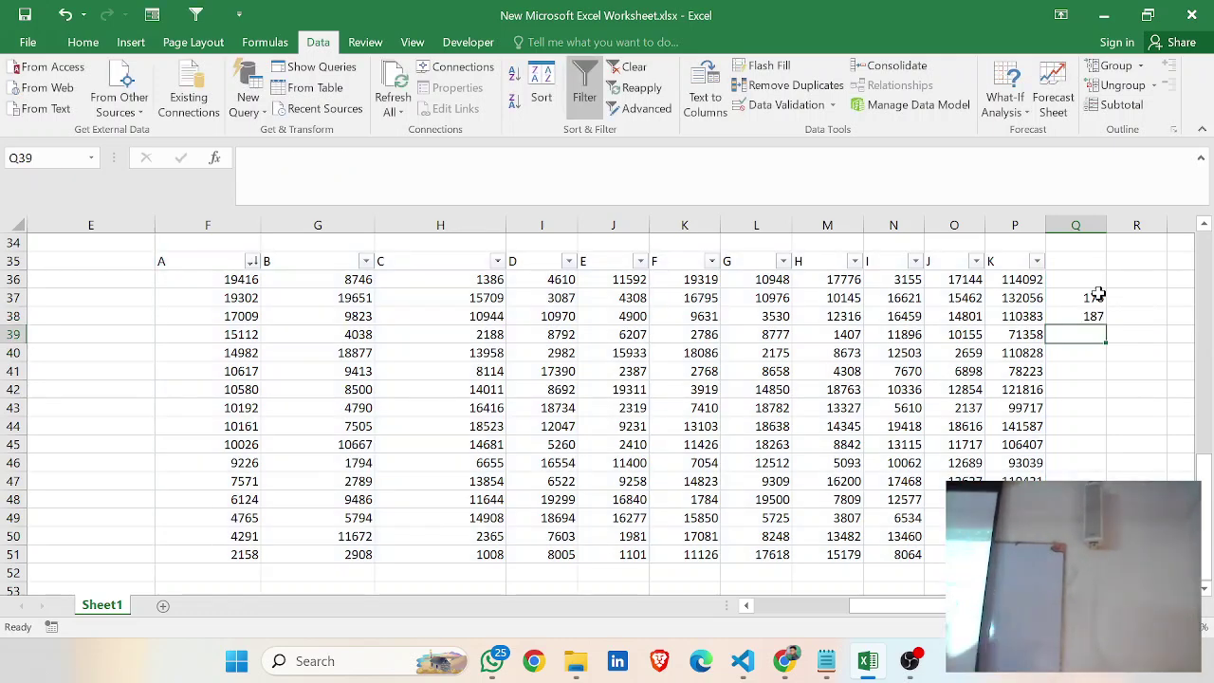